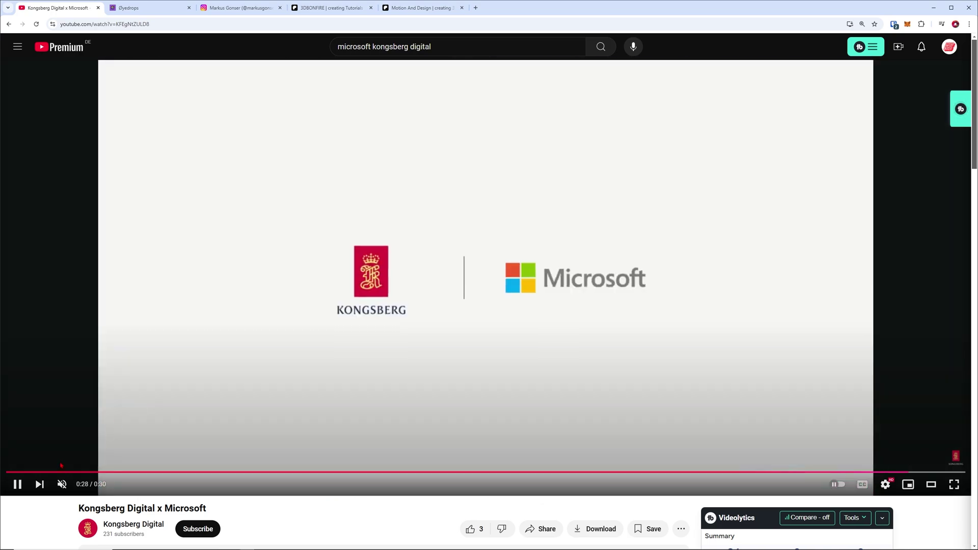
- Play the Kongsberg Digital x Microsoft video on YouTube from near its beginning
click(62, 466)
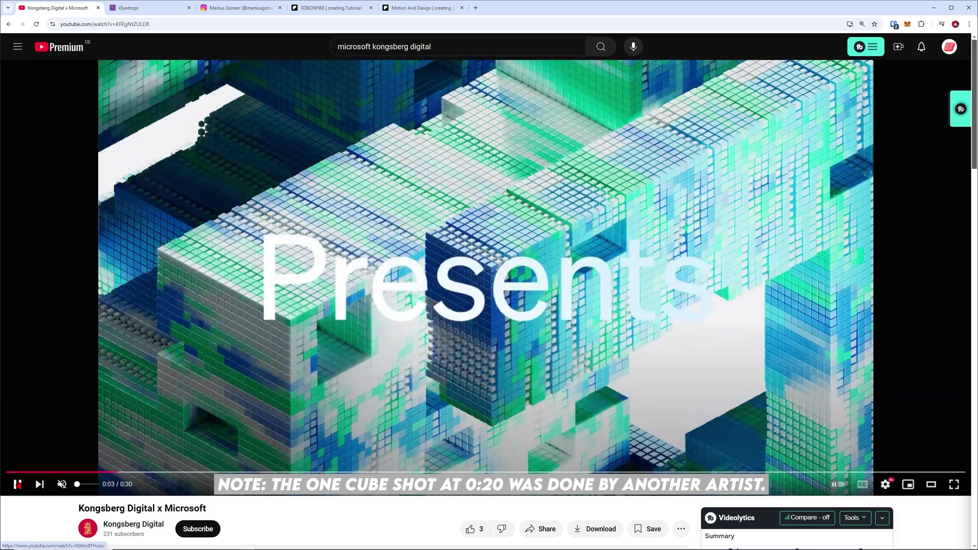
click(538, 215)
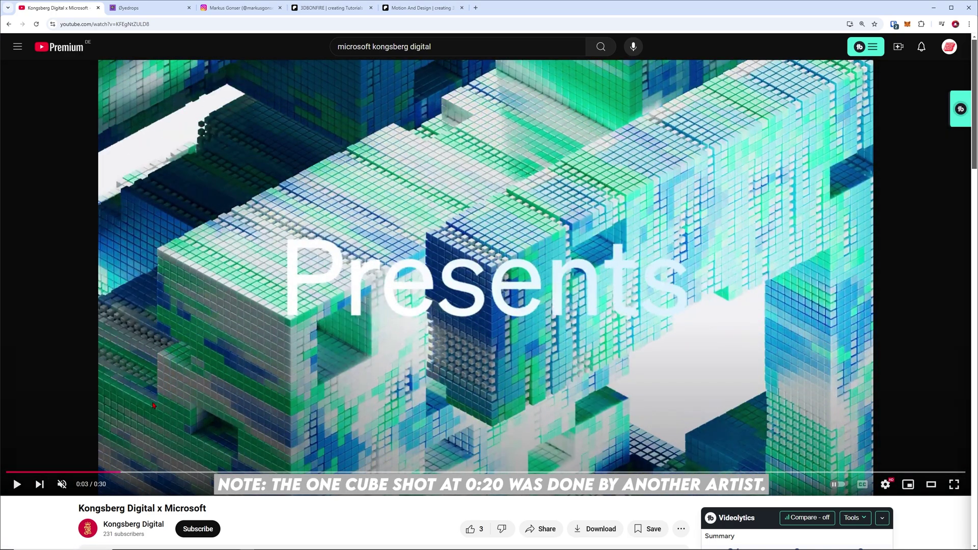
click(16, 485)
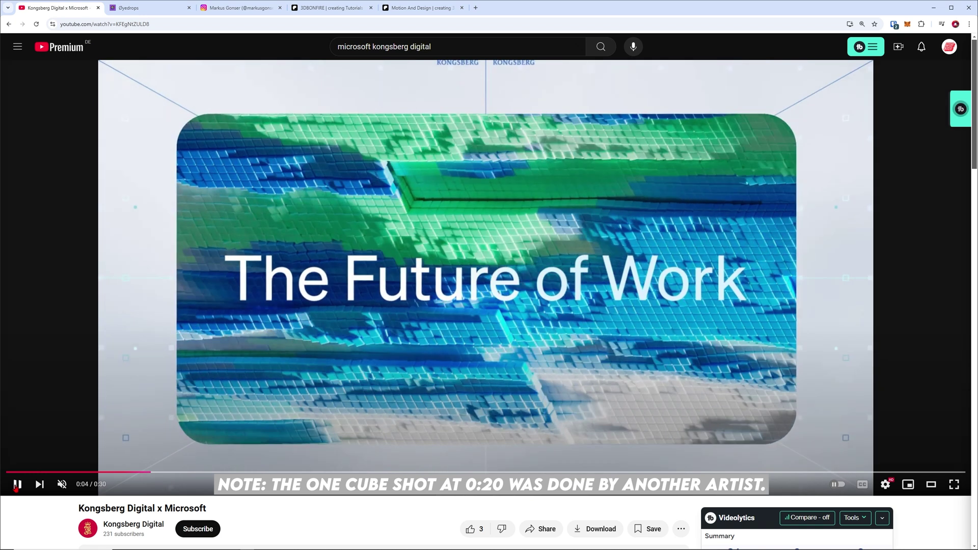
click(395, 402)
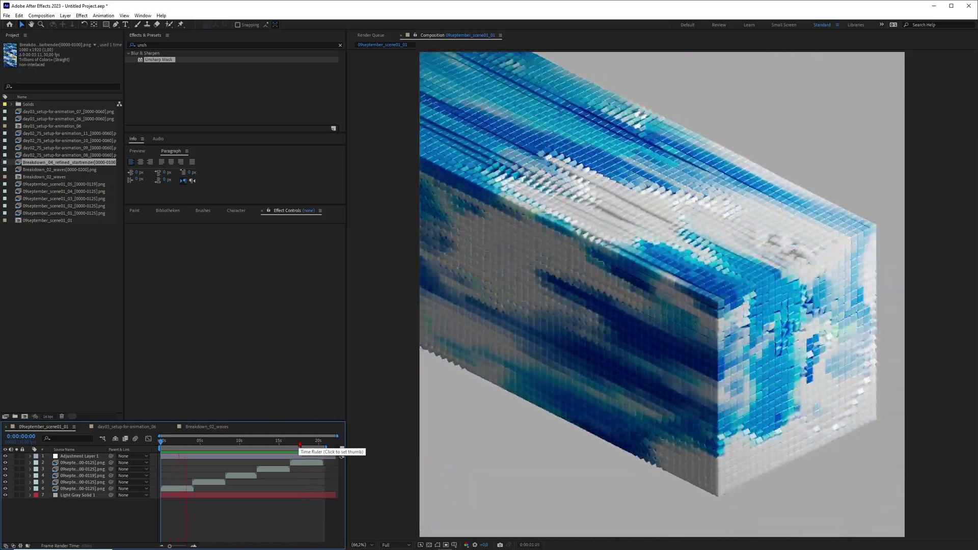
- Switch to After Effects and scrub through the 09september_scene01_01, day03_setup-for-animation_06 and Breakdown_02_waves compositions
drag(208, 446, 227, 448)
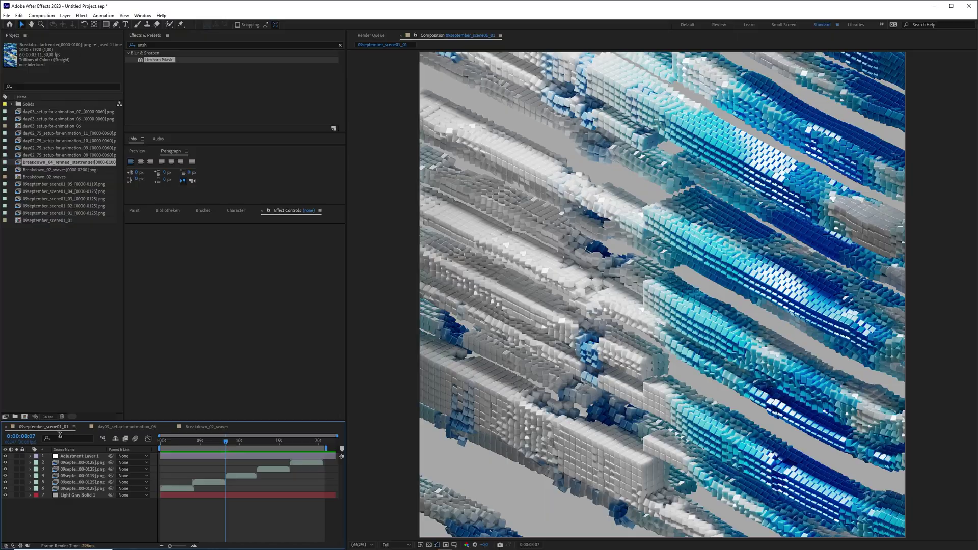
click(113, 427)
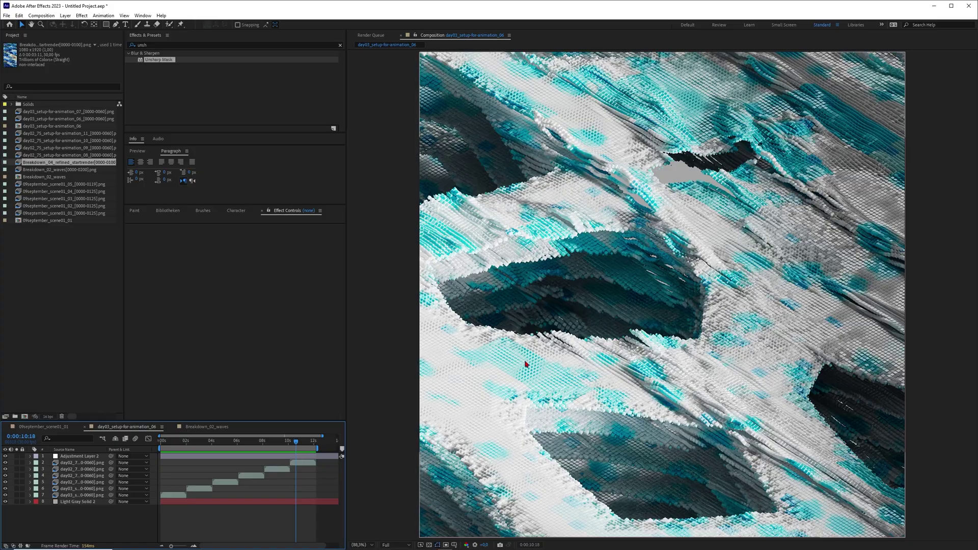
drag(296, 441, 232, 446)
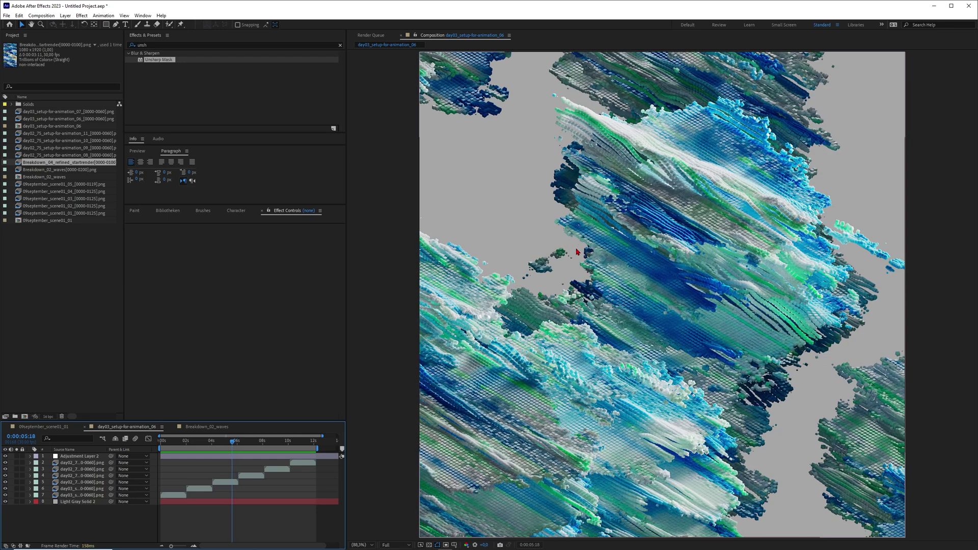
click(215, 443)
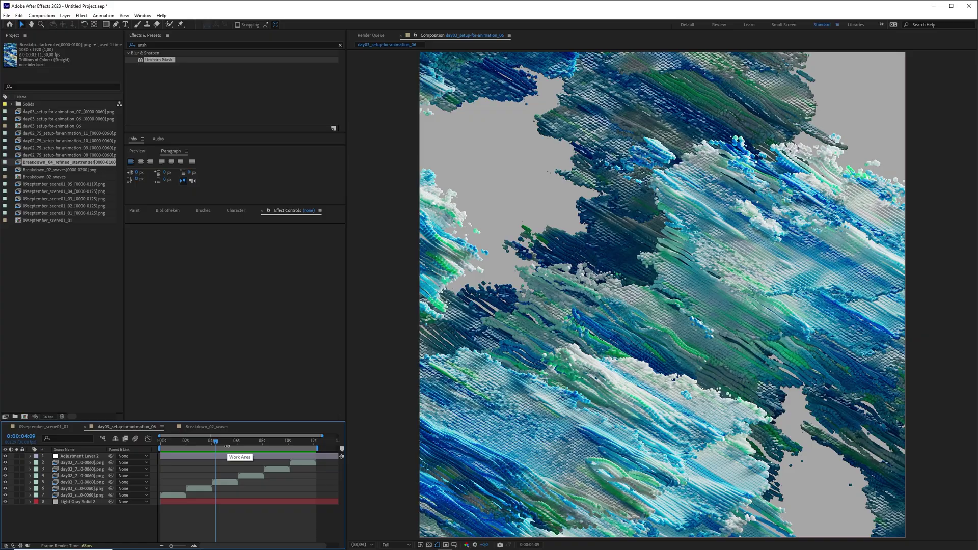
click(206, 426)
drag(245, 443, 258, 443)
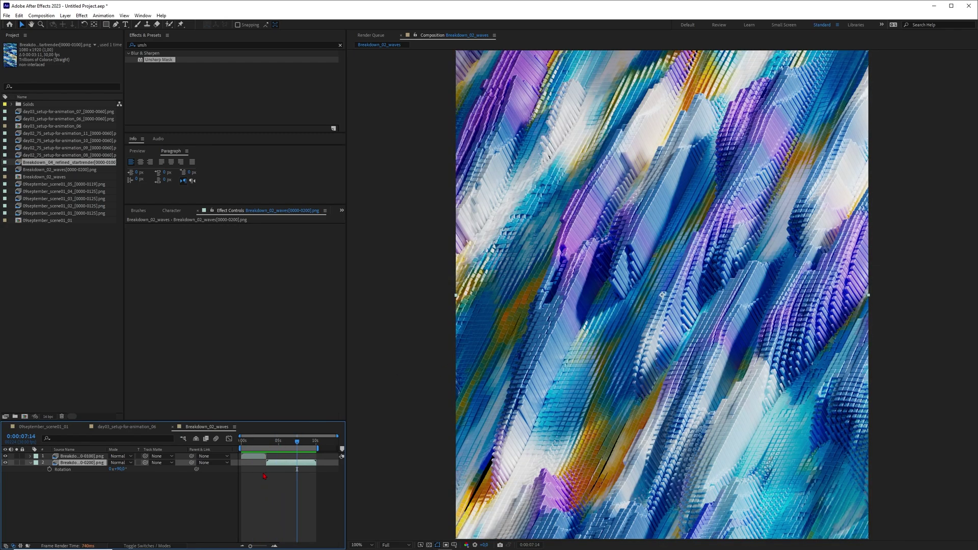
- Switch to Chrome, highlight the Øyedrops studio's web address and browse its work page
click(249, 542)
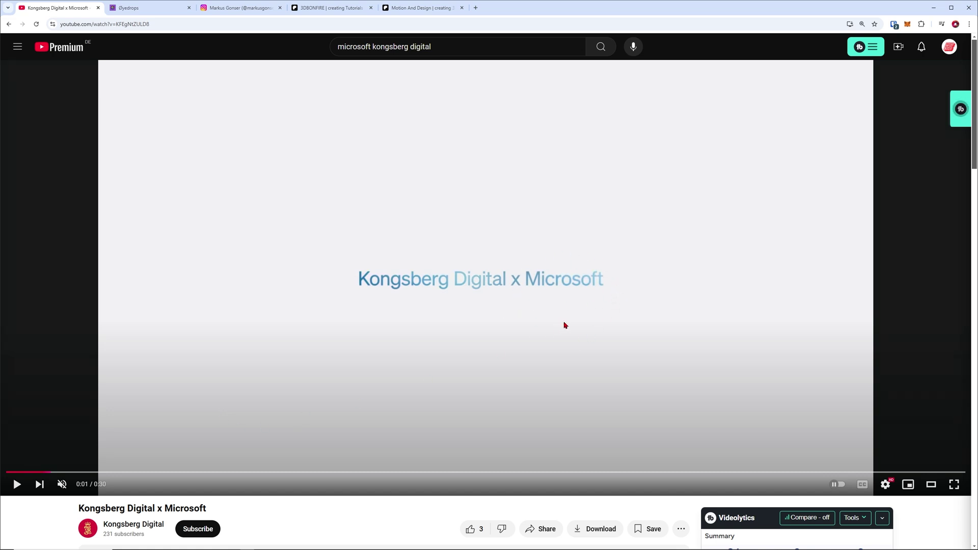
click(145, 8)
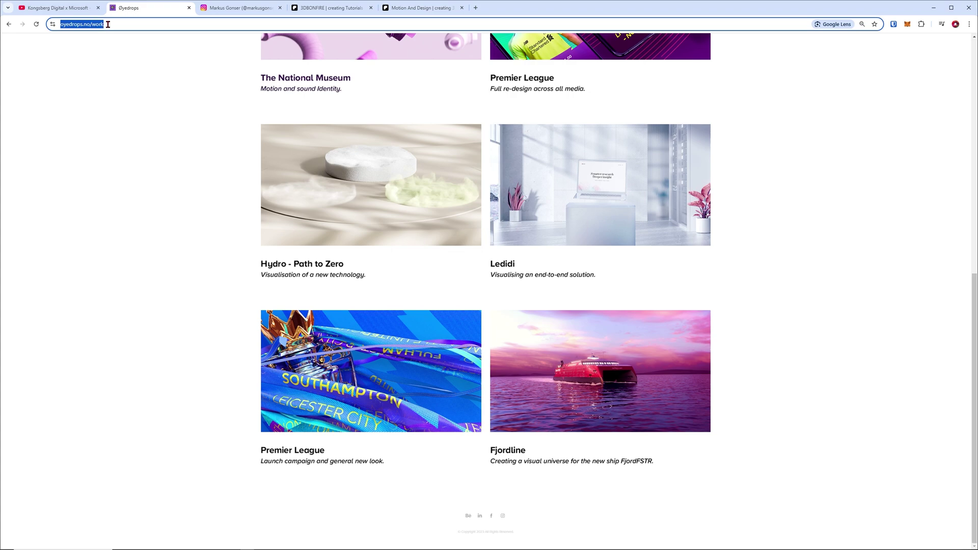
drag(107, 24, 71, 27)
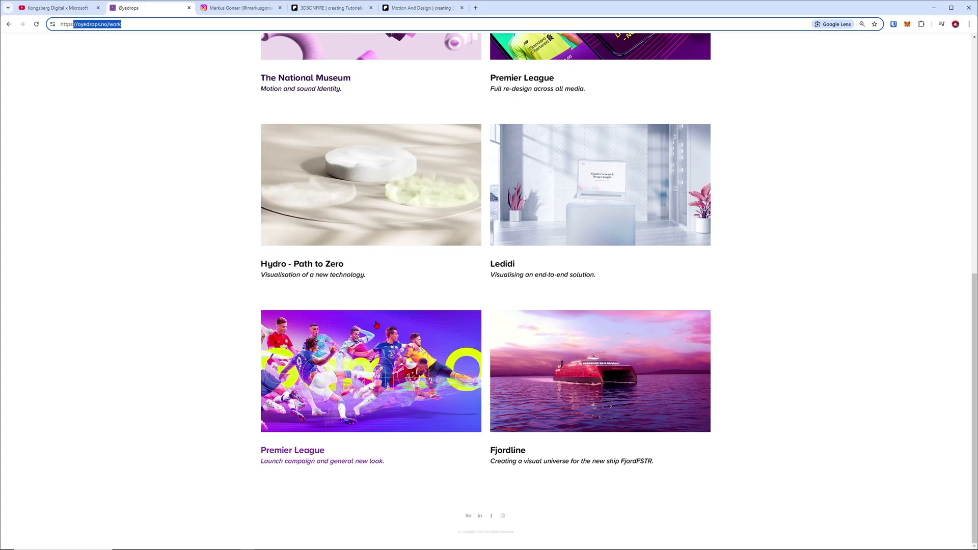
scroll(458, 327, up, 7)
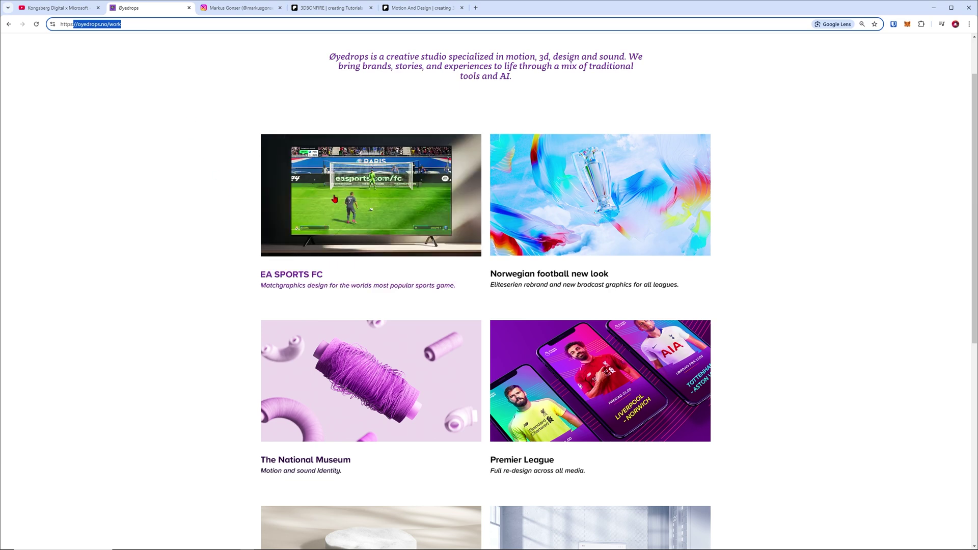
- Highlight the handle in the designer's Instagram profile address, and view the 3DBONFIRE Patreon page
key(ctrl+Tab)
scroll(272, 164, up, 2)
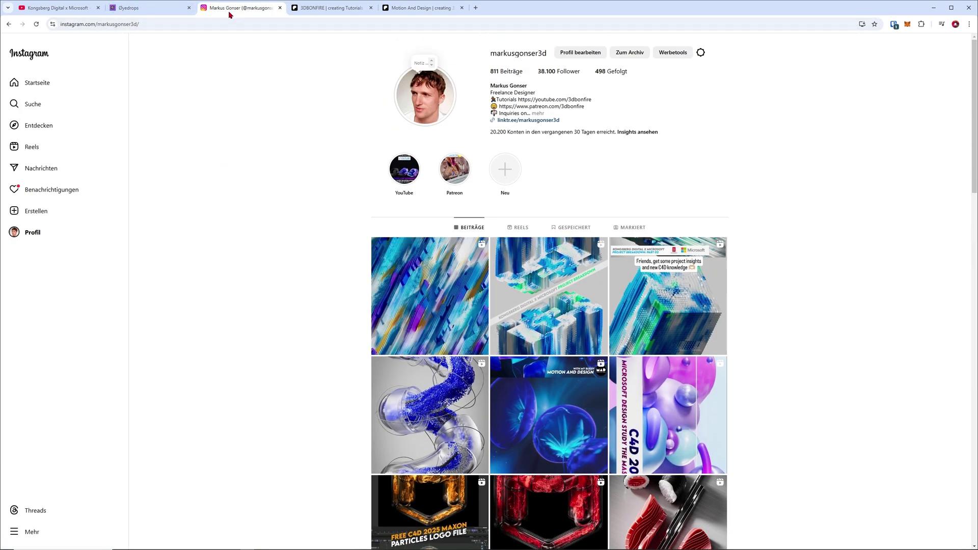
drag(143, 24, 95, 29)
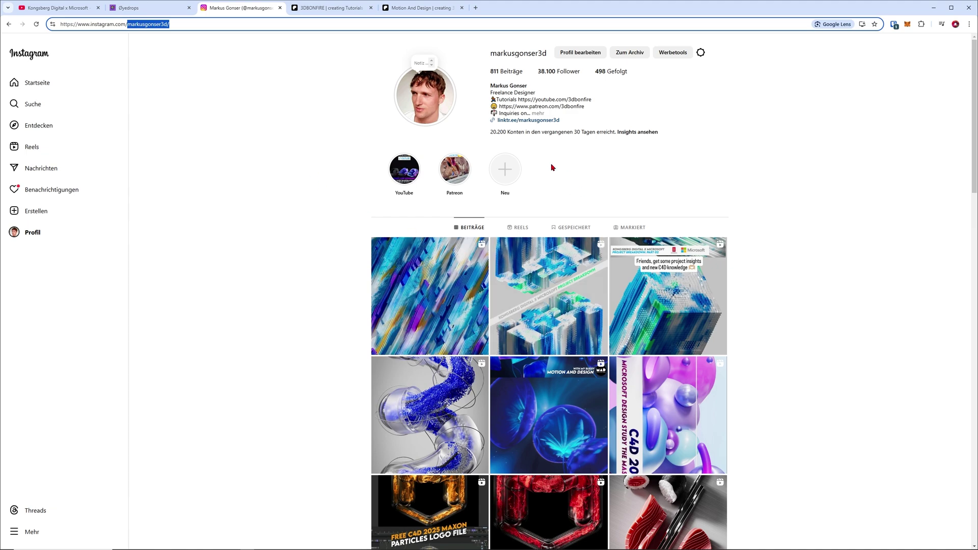
click(330, 7)
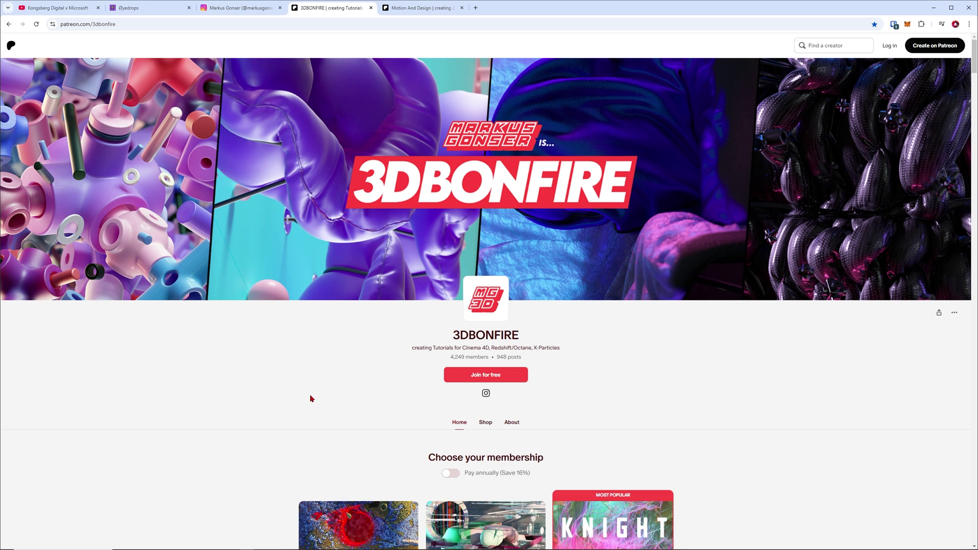
scroll(365, 315, down, 2)
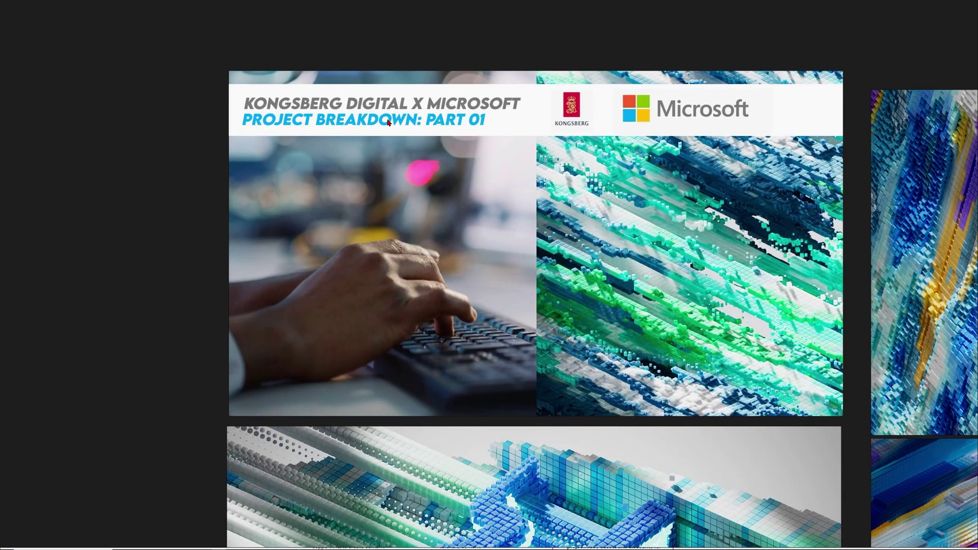
- Examine the Kongsberg Digital x Microsoft Project Breakdown images for Parts 01, 02 and 03 on the reference board
middle_drag(474, 471, 463, 283)
scroll(481, 289, down, 3)
click(481, 289)
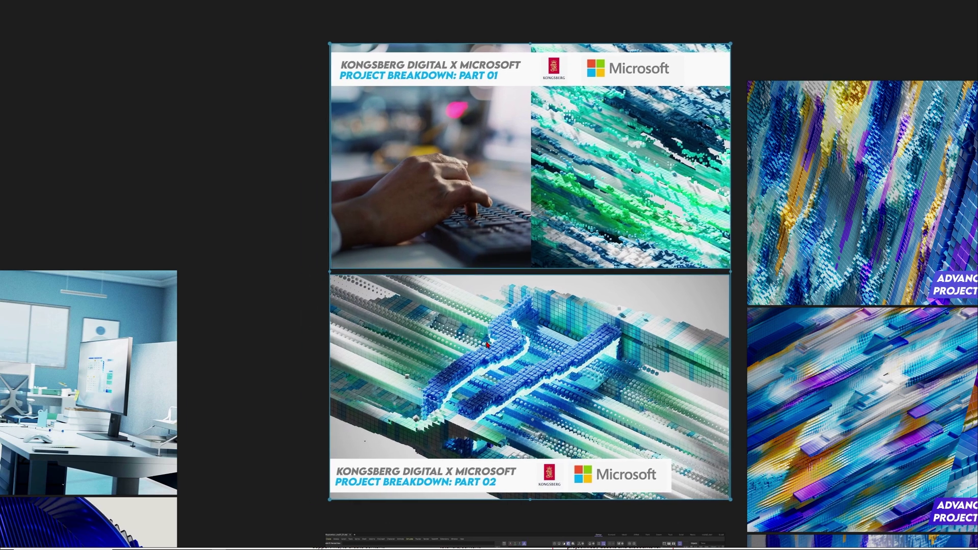
drag(492, 346, 483, 344)
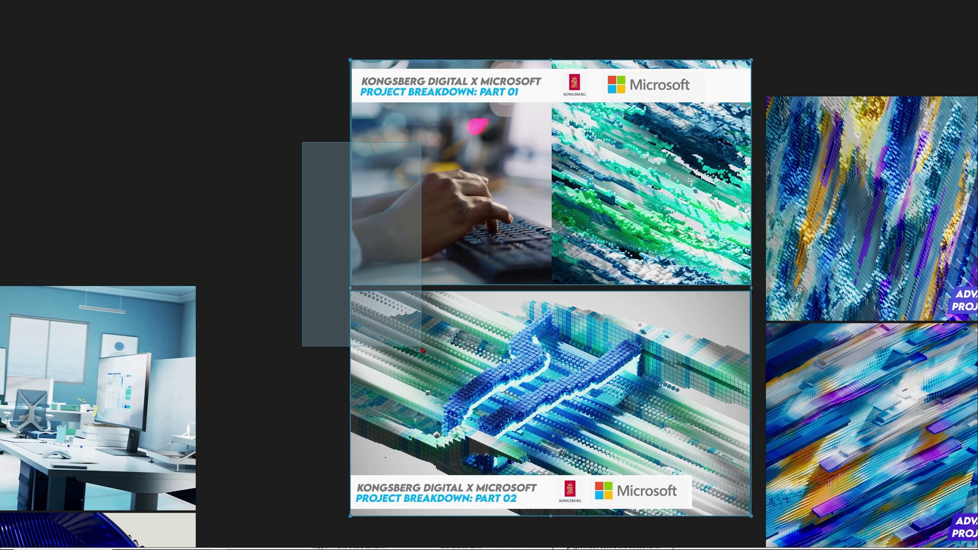
drag(510, 385, 512, 387)
middle_drag(538, 453, 482, 127)
drag(508, 291, 507, 274)
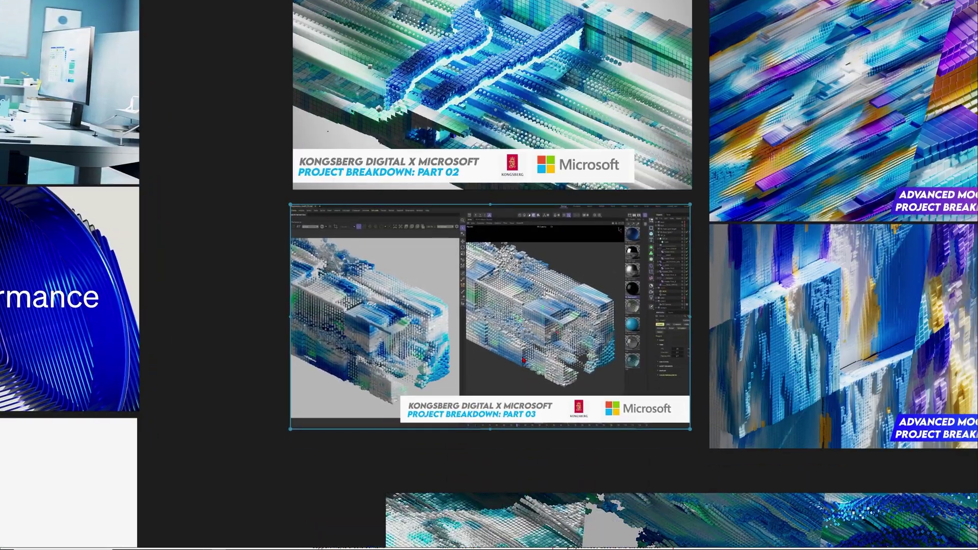
ctrl+scroll(474, 331, up, 3)
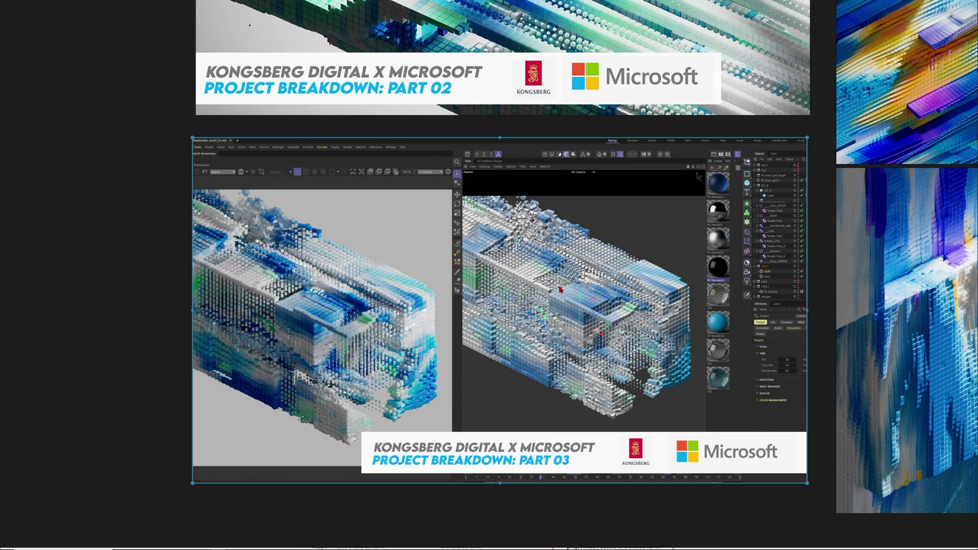
scroll(559, 290, down, 1)
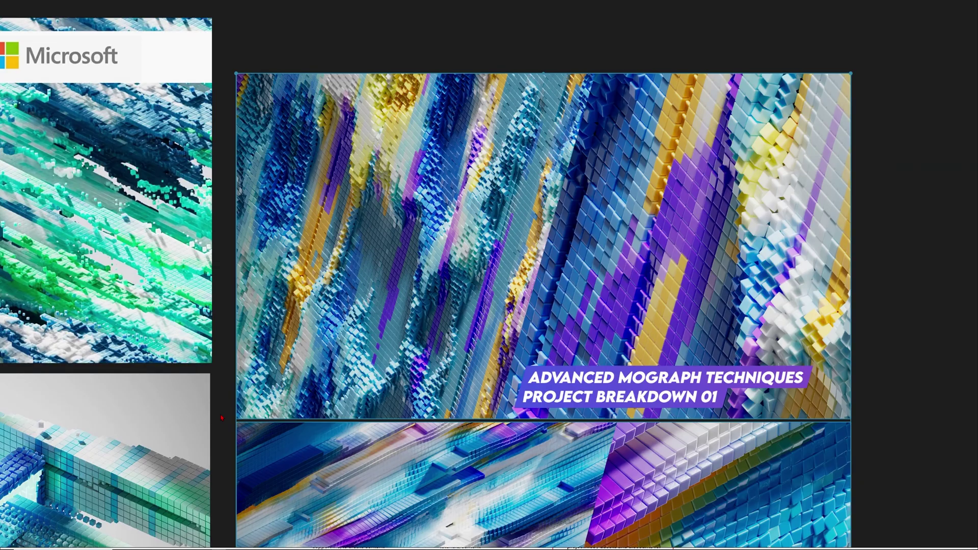
- Examine the Advanced Mograph Techniques Project Breakdown 01, 02 and 03 images on the reference board
middle_drag(561, 397, 580, 344)
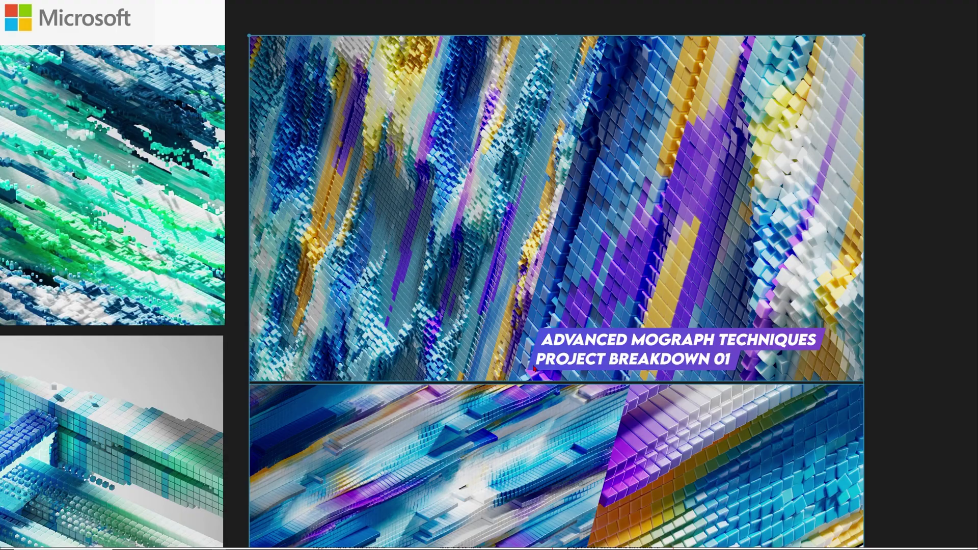
scroll(520, 201, down, 10)
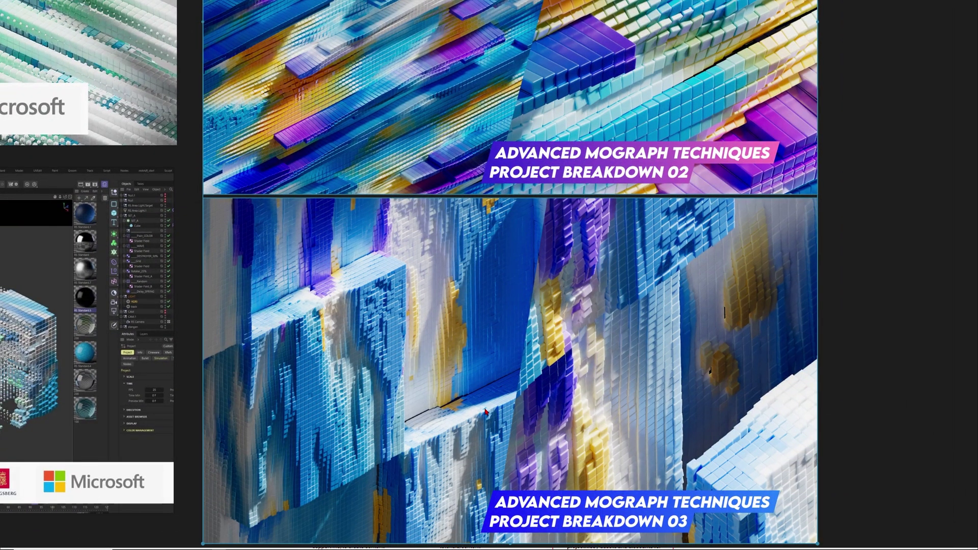
ctrl+scroll(582, 454, down, 5)
ctrl+scroll(559, 344, up, 5)
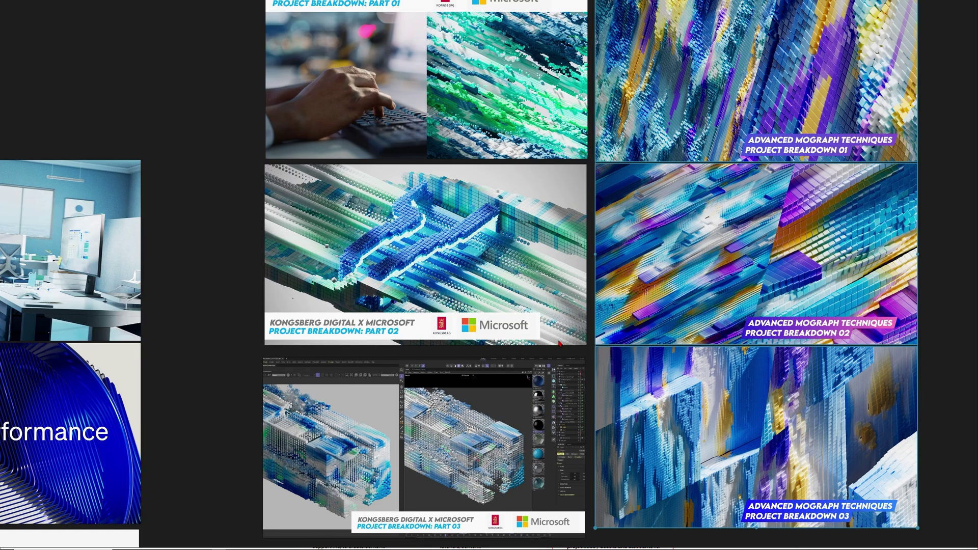
- View the Kongsberg Digital x Microsoft Advanced Mograph Techniques image, and highlight the Motion And Design channel name on YouTube
middle_drag(536, 375, 509, 3)
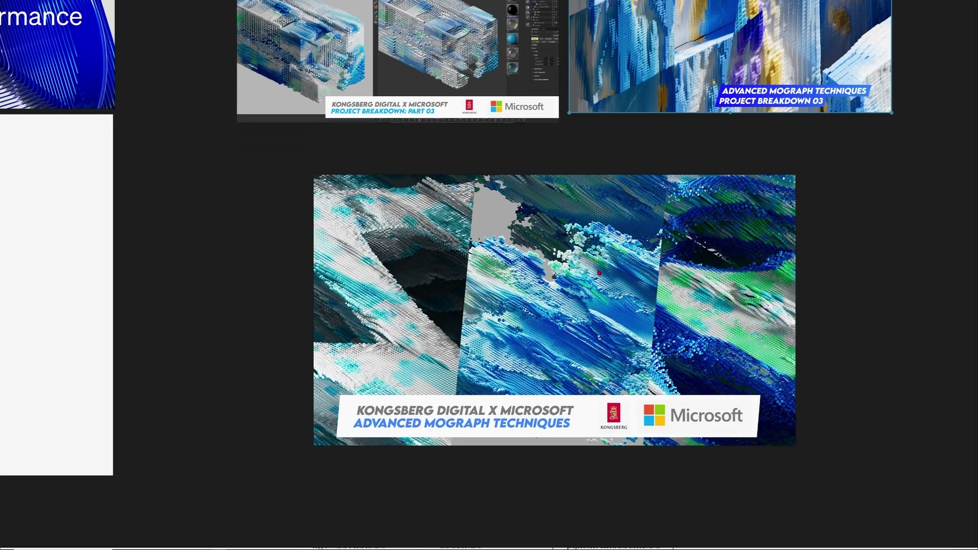
scroll(587, 318, up, 4)
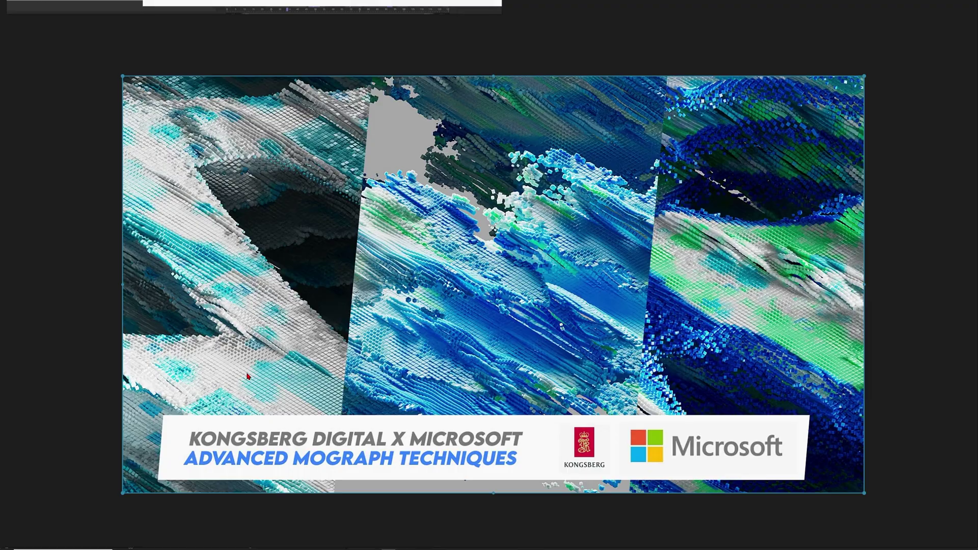
key(alt+Tab)
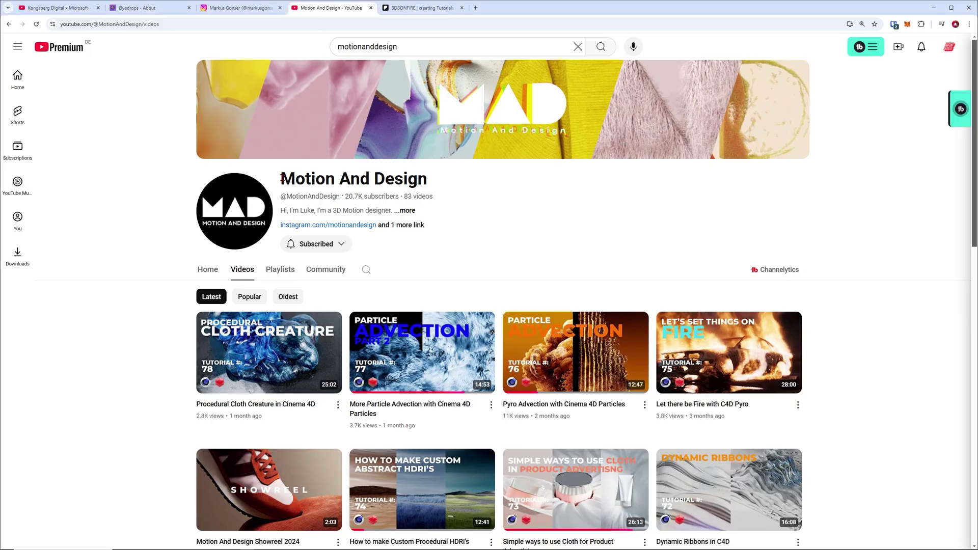
drag(281, 179, 427, 182)
key(alt+Tab)
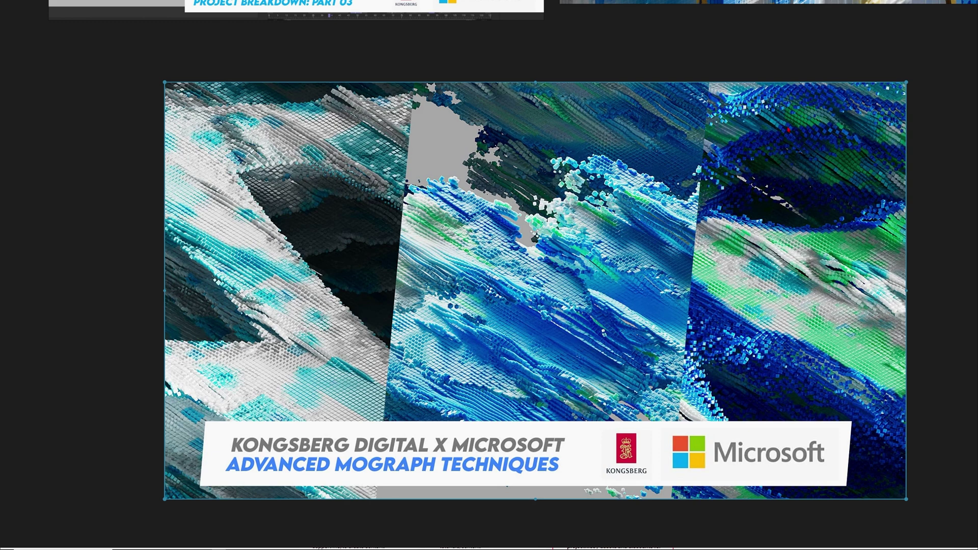
scroll(492, 314, down, 2)
- Switch to After Effects and scrub through the Breakdown_02_waves animation
drag(168, 445, 197, 445)
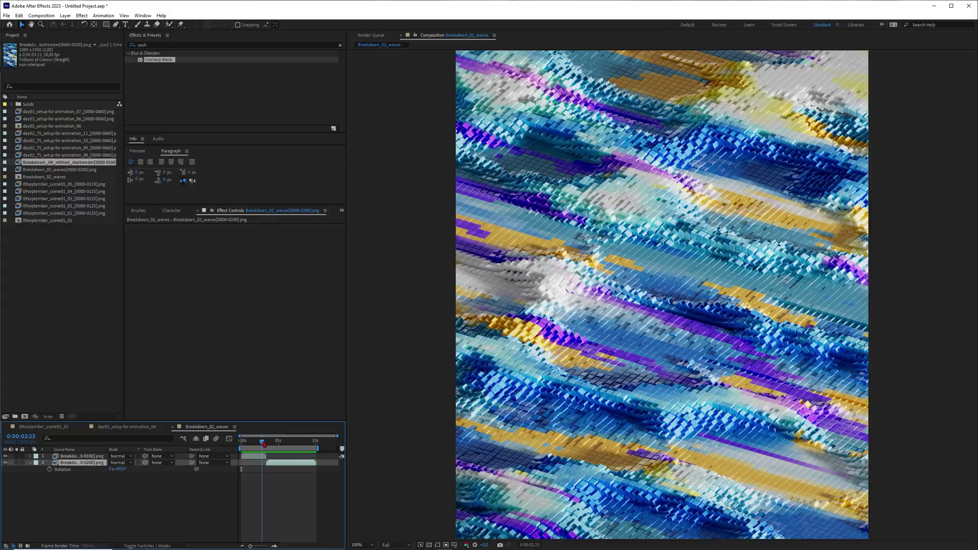
drag(266, 443, 289, 446)
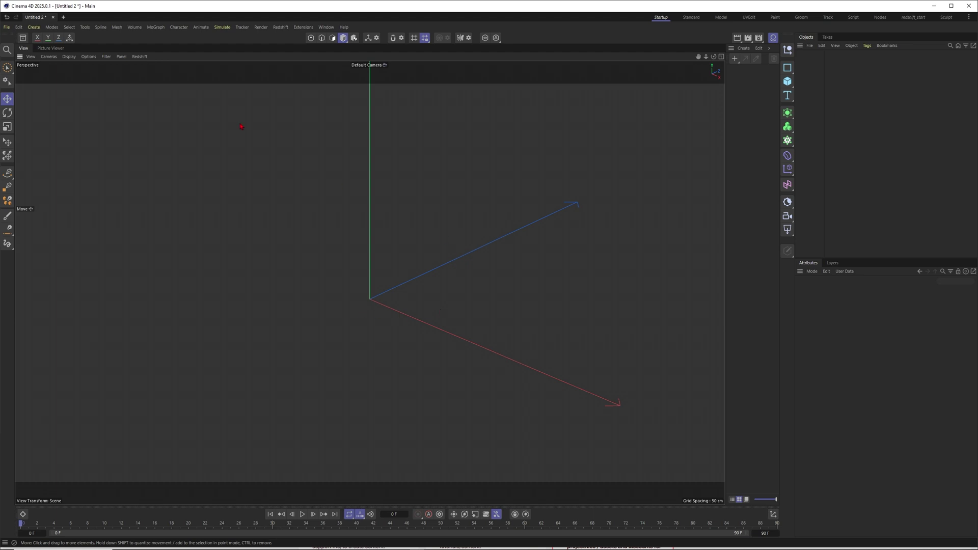
- Add a Cube primitive to the empty Cinema 4D scene
click(787, 81)
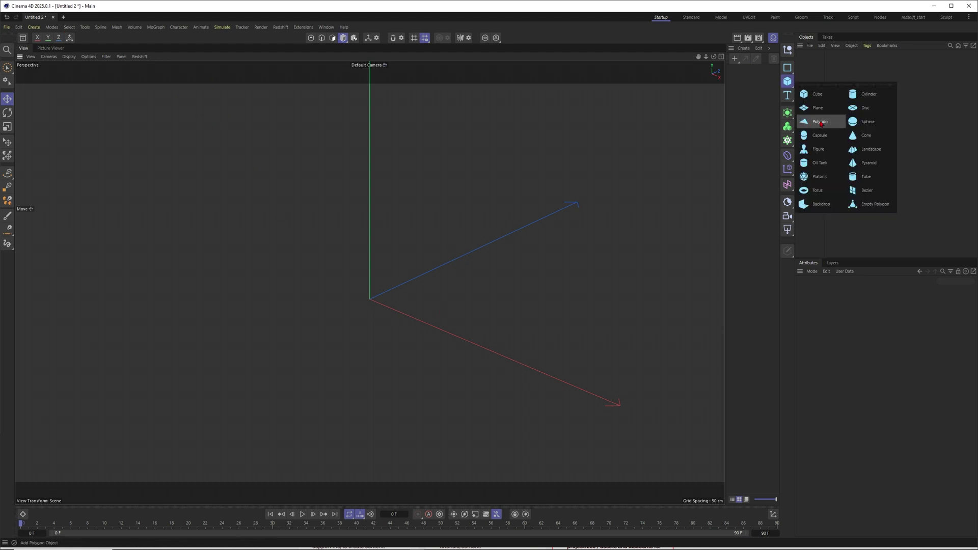
click(815, 95)
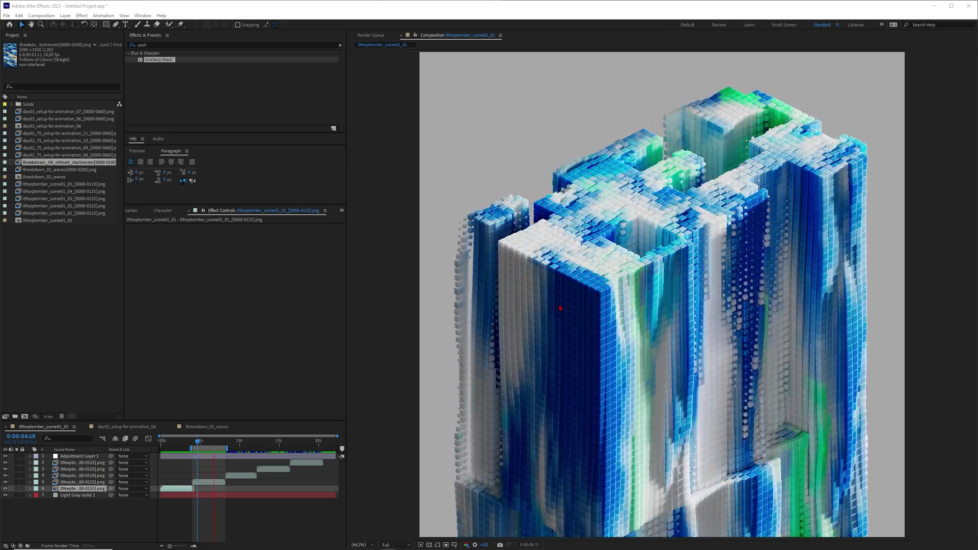
- View the 09september_scene01_01 composition at 0:00:06:22 in After Effects, and return to Cinema 4D
click(214, 443)
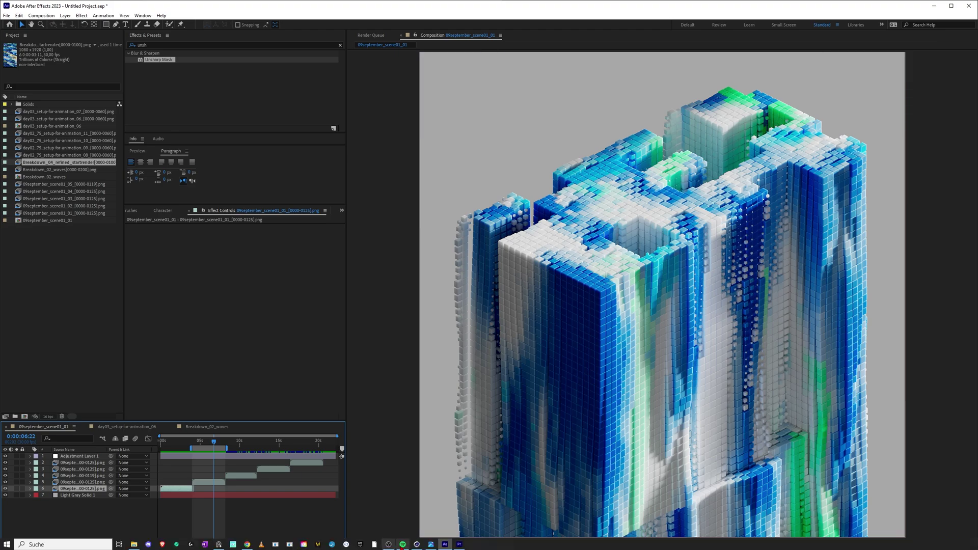
click(417, 544)
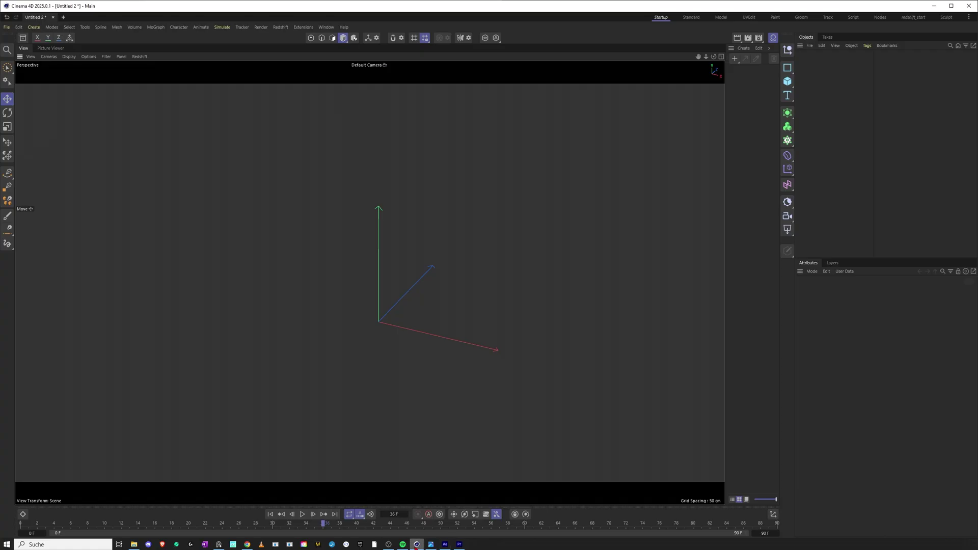
- Add a Cube primitive to the scene and set its X, Y and Z size to 20 cm each
click(793, 83)
click(818, 98)
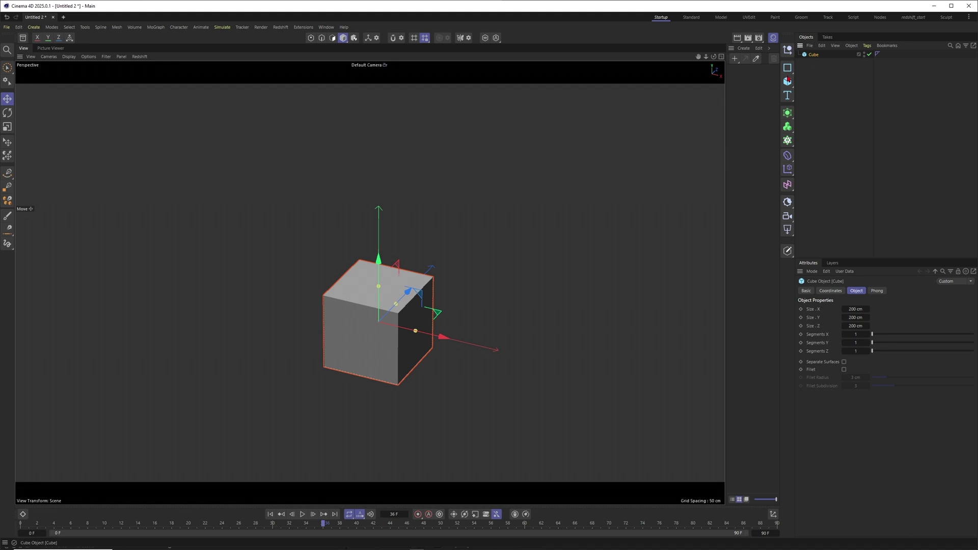
drag(391, 296, 394, 296)
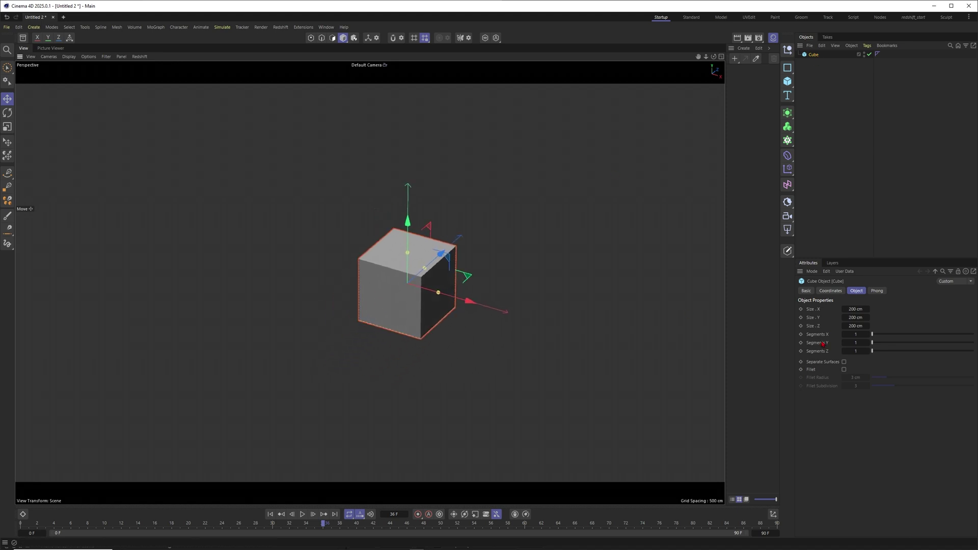
text(20)
key(Tab)
text(20)
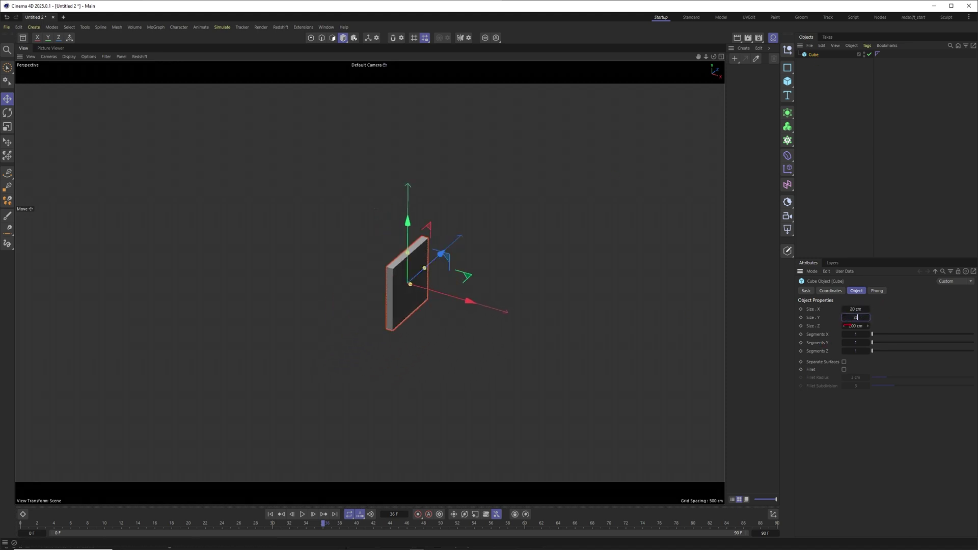
key(Tab)
text(20)
key(Return)
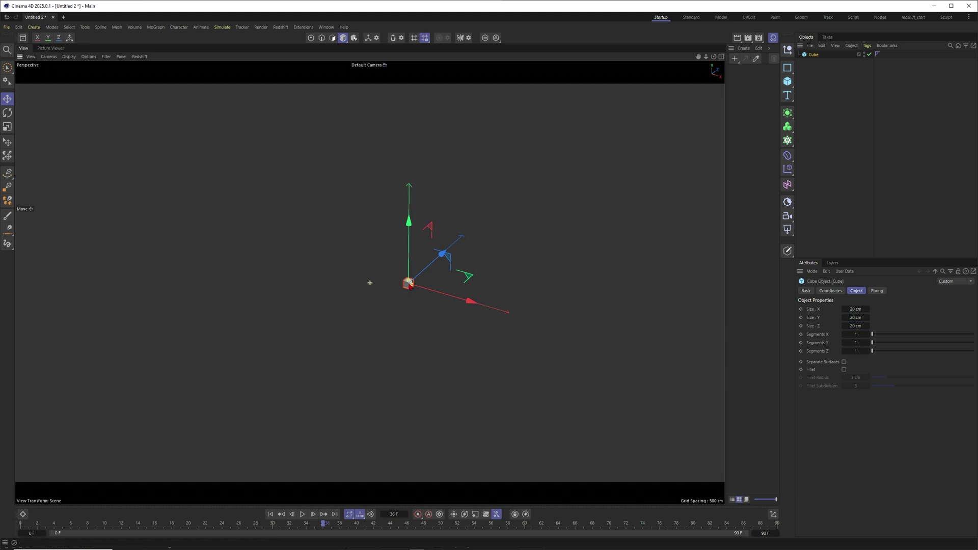
- Add a MoGraph Cloner, make the Cube its child, and select the Cloner
click(787, 140)
click(817, 153)
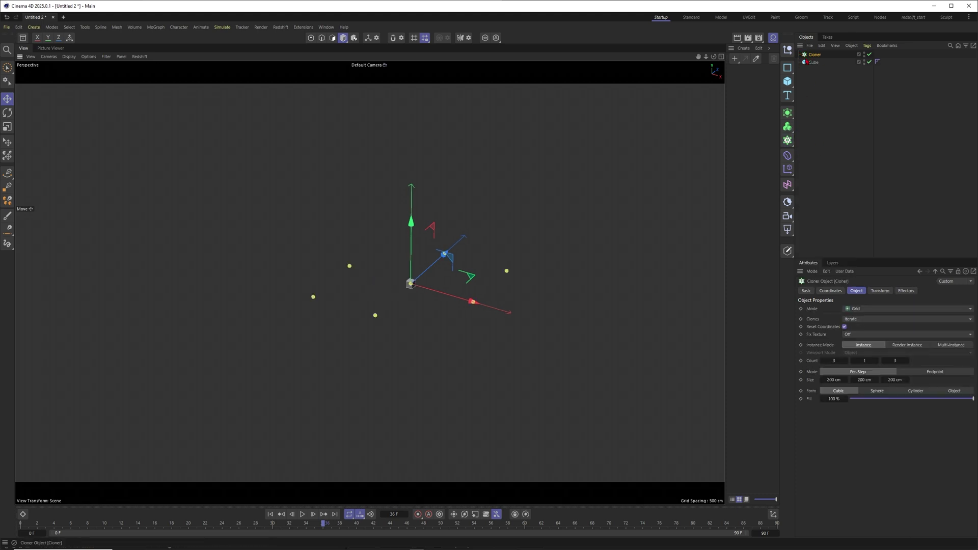
drag(813, 61, 816, 55)
click(814, 55)
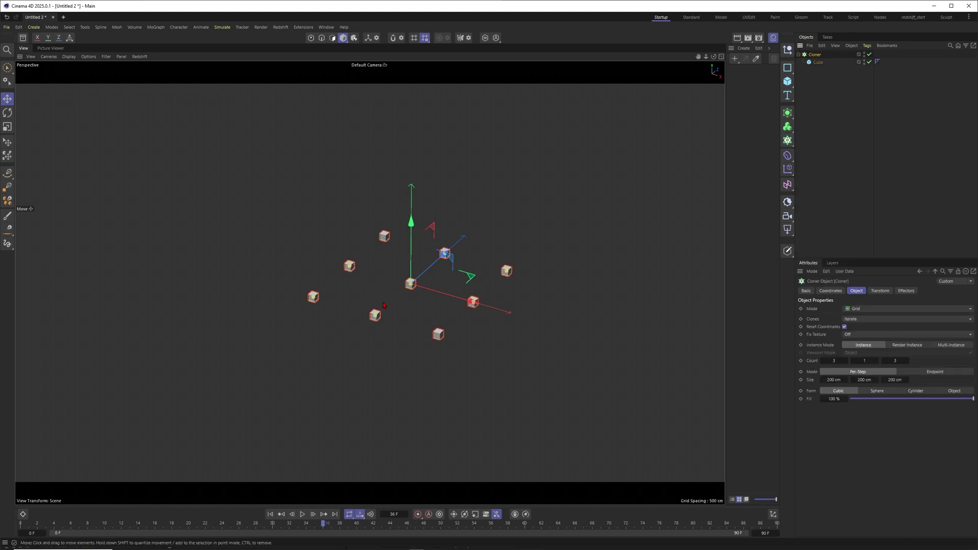
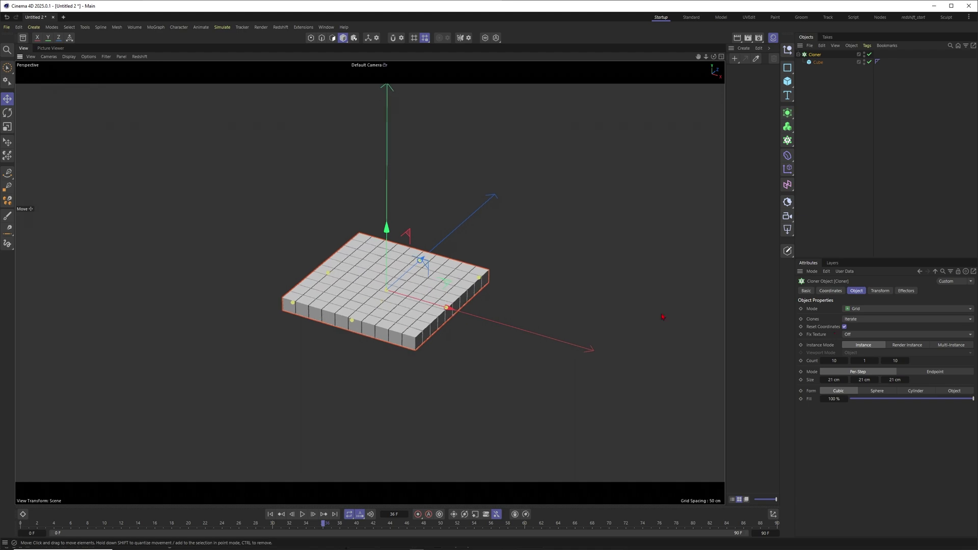
- Set the Cloner's Y count to 20 to stack the cube grid into a tall block
click(864, 360)
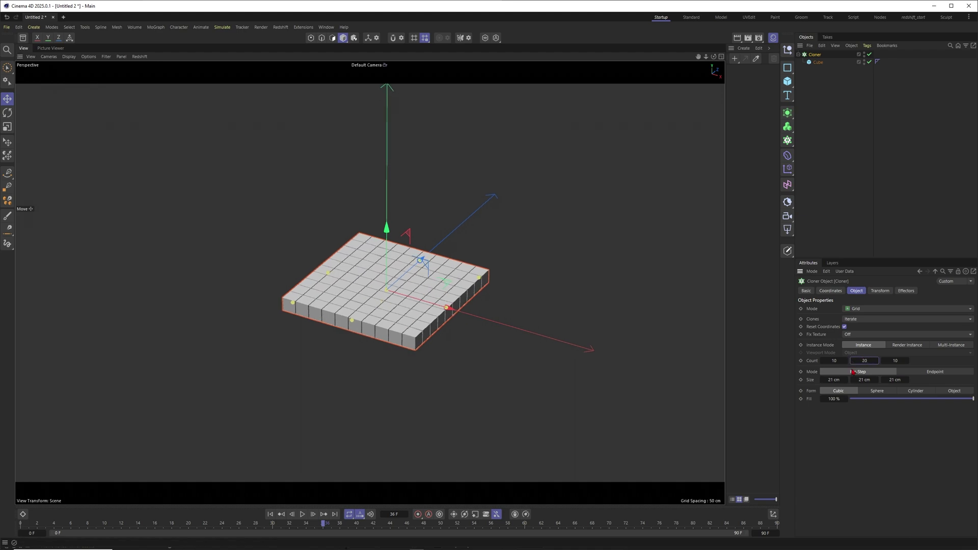
key(Return)
alt+right_drag(386, 275, 330, 319)
alt+middle_drag(329, 319, 343, 369)
mouse_move(343, 370)
alt+mouse_down()
mouse_move(340, 310)
mouse_move(413, 262)
alt+mouse_up()
alt+middle_drag(413, 262, 384, 257)
alt+drag(384, 257, 377, 254)
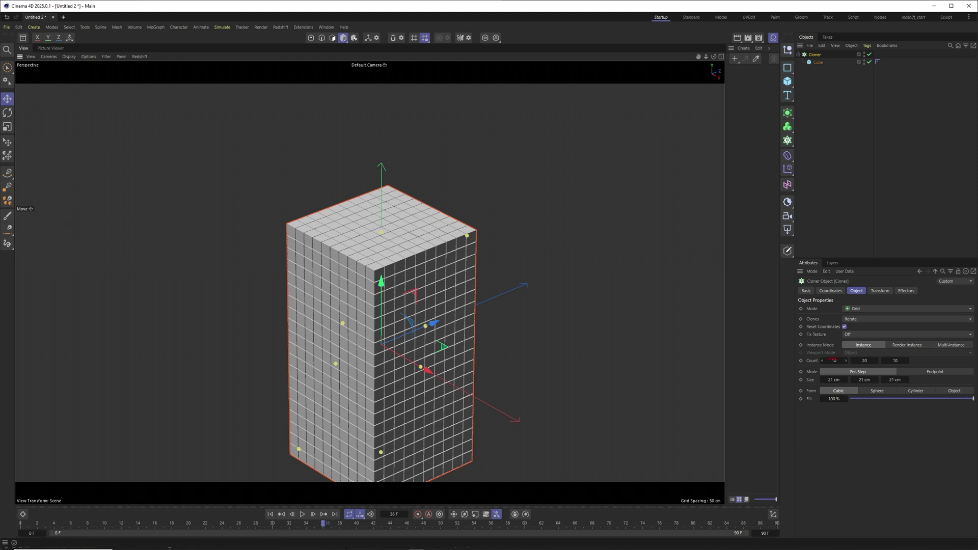
- Increase the Cloner's grid count to 23 in X and 50 in Z
drag(833, 360, 897, 360)
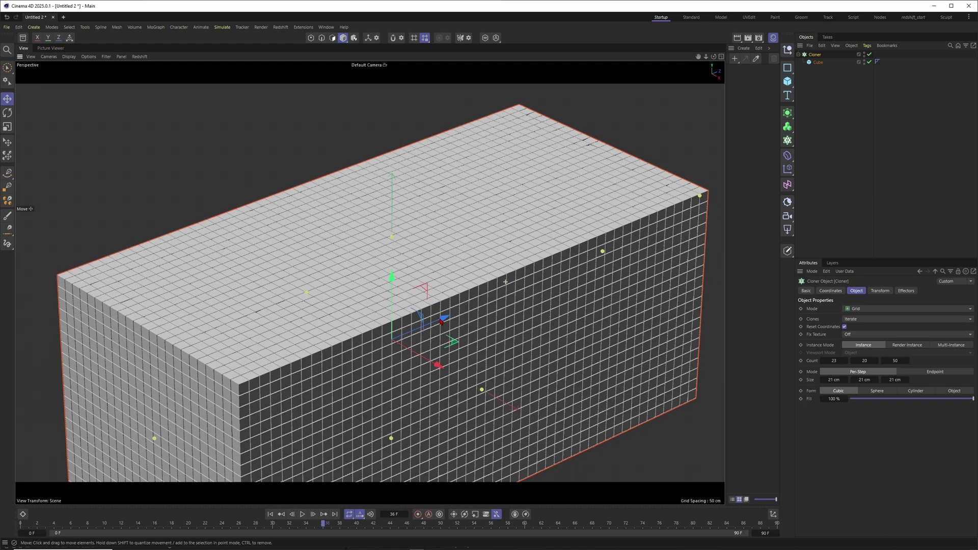
alt+right_drag(441, 320, 421, 316)
alt+middle_drag(421, 317, 390, 316)
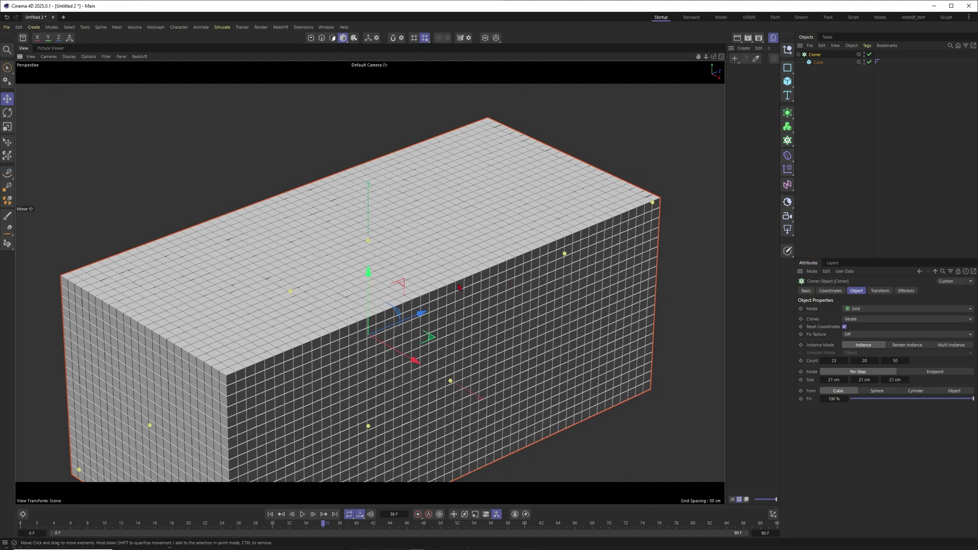
alt+drag(458, 285, 440, 275)
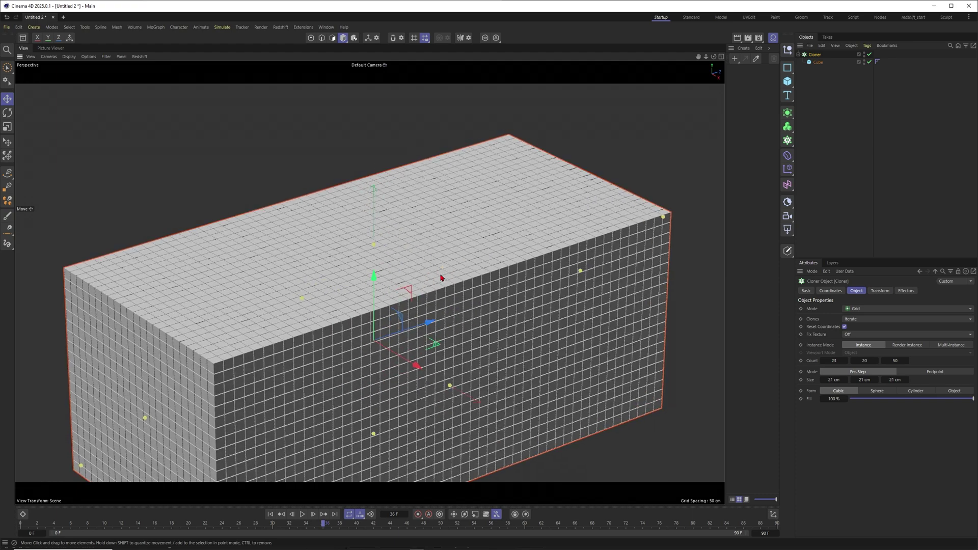
- Switch the Cloner's instance mode to Multi-Instance and set its X count to 10
click(949, 345)
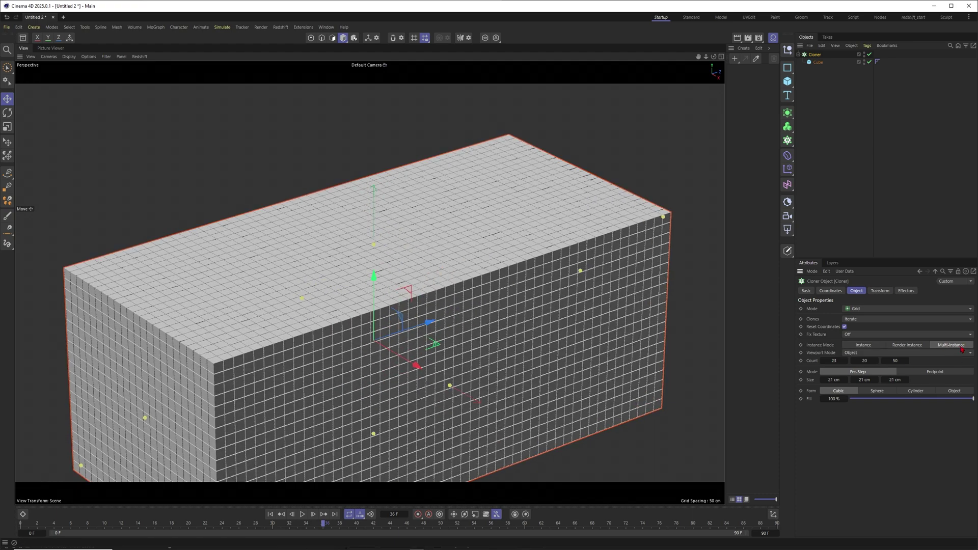
mouse_move(512, 288)
alt+middle_down()
mouse_move(528, 299)
mouse_move(519, 278)
alt+middle_up()
alt+drag(519, 278, 524, 277)
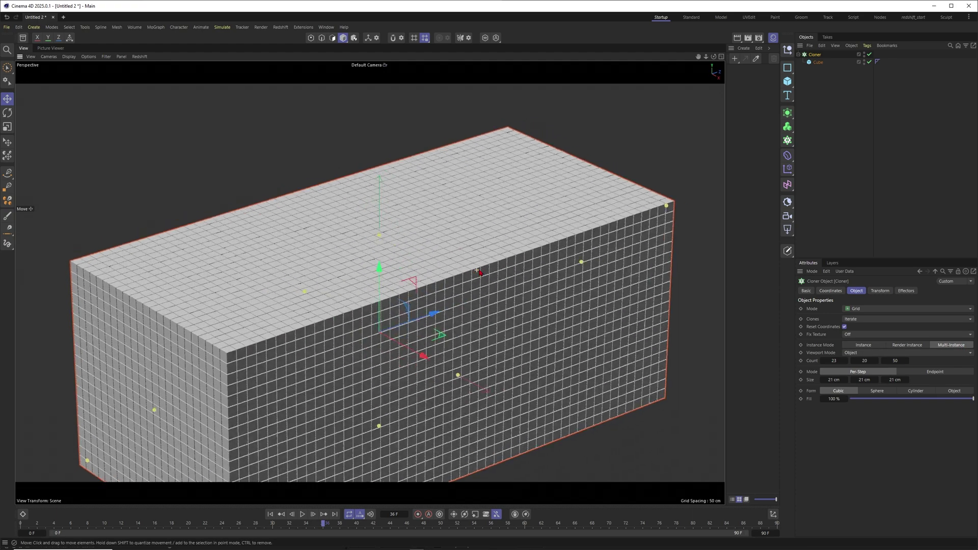
click(831, 361)
text(10)
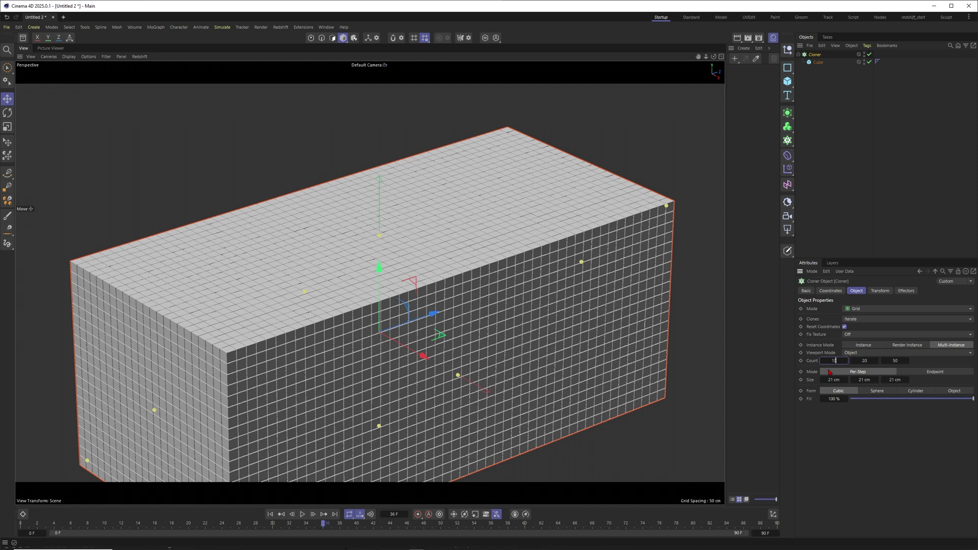
key(Return)
alt+middle_drag(329, 249, 338, 255)
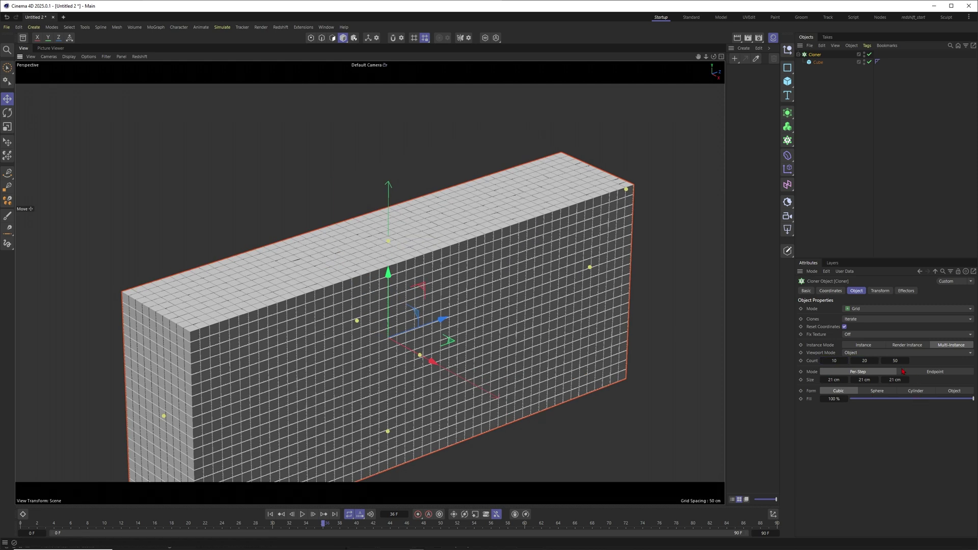
- Set the Cloner's grid count to 30 in Y and 70 in Z, and show the block from its opposite side
drag(895, 361, 922, 361)
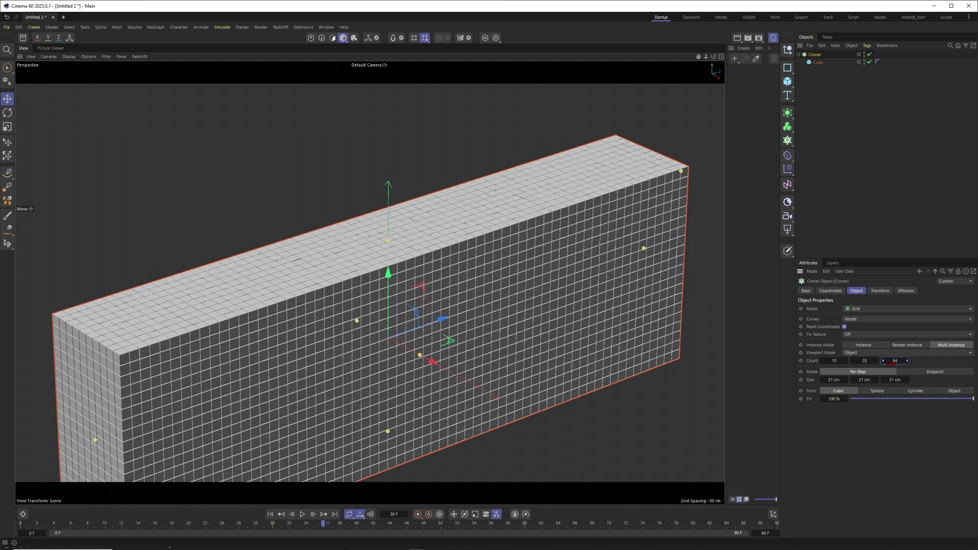
text(0)
key(Return)
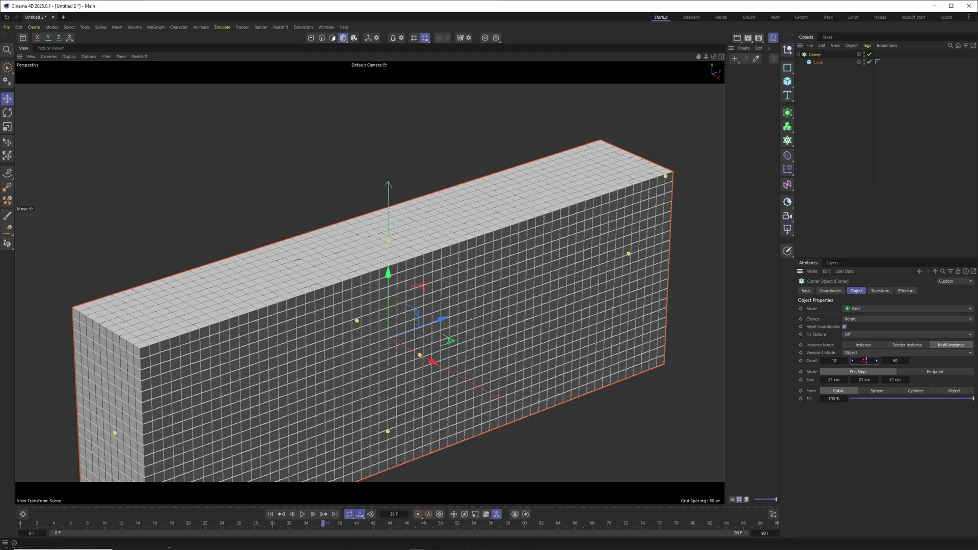
drag(864, 361, 863, 361)
double_click(895, 360)
text(70)
key(Return)
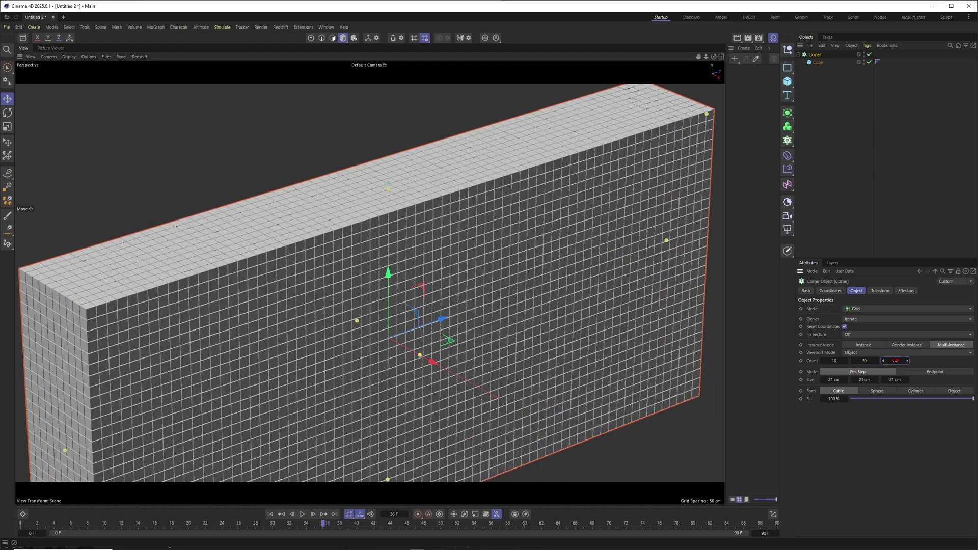
alt+middle_drag(374, 230, 381, 272)
alt+drag(381, 273, 429, 248)
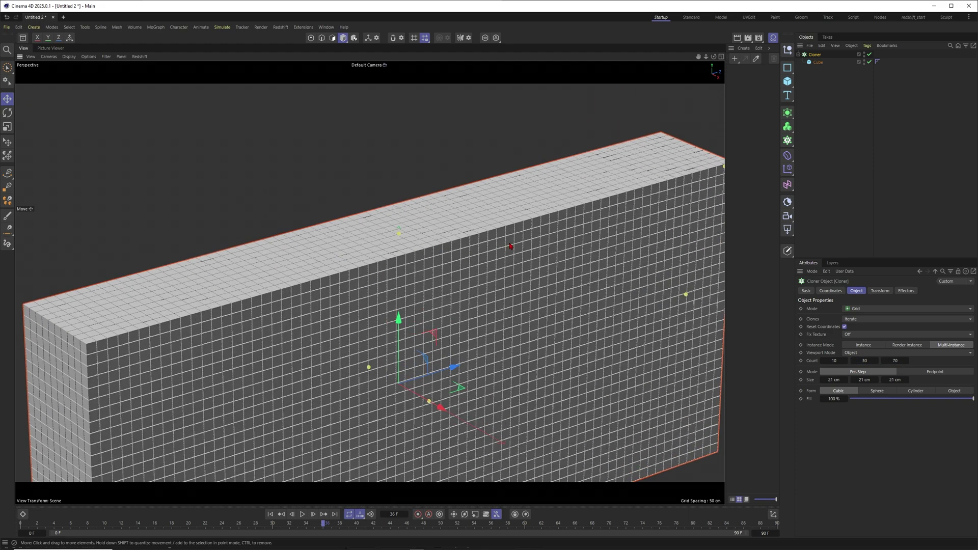
mouse_move(510, 245)
alt+mouse_down()
mouse_move(358, 231)
mouse_move(343, 290)
alt+mouse_up()
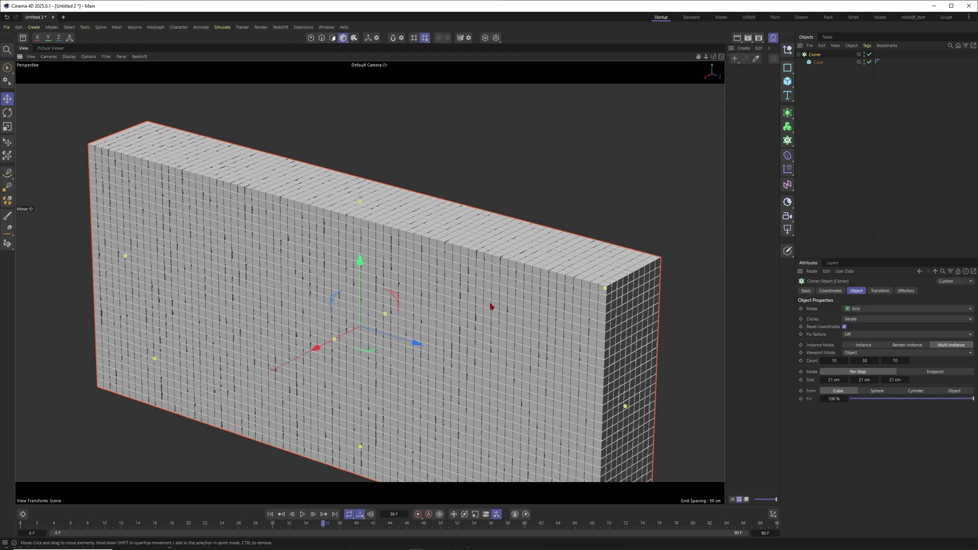
- Add a standard Redshift camera at the current view
click(830, 122)
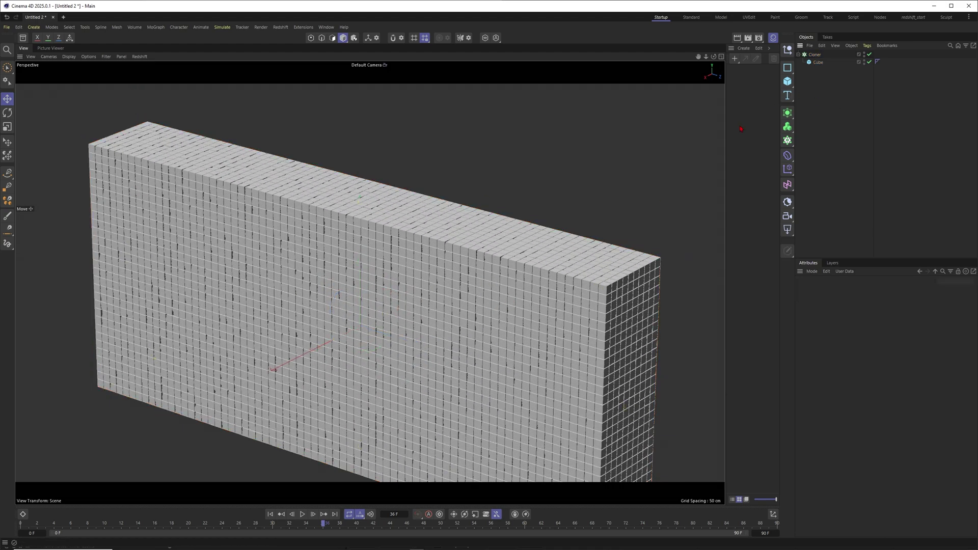
click(280, 27)
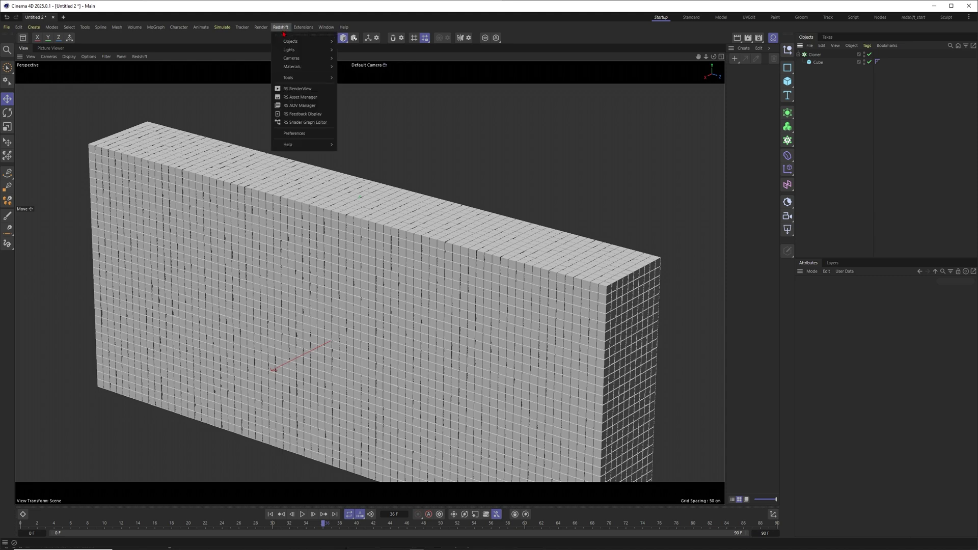
mouse_move(289, 50)
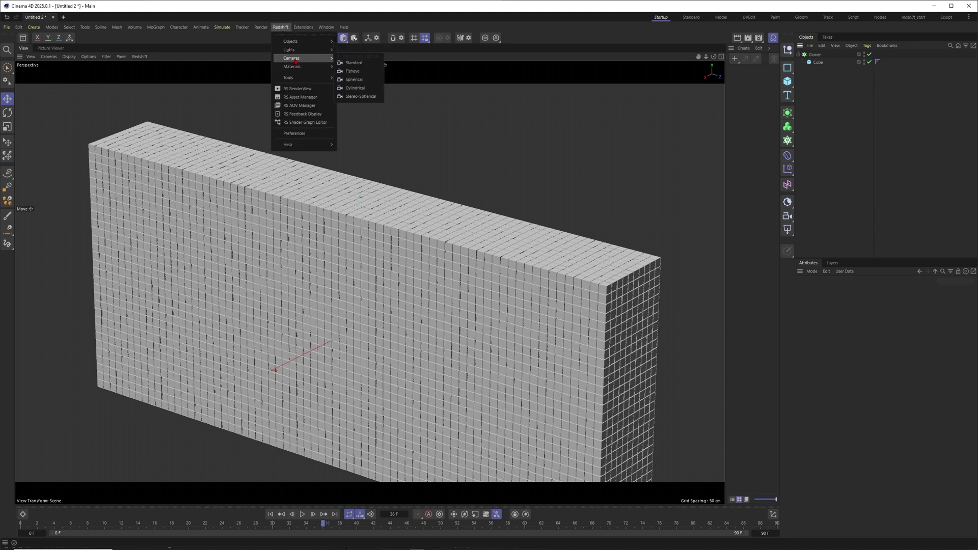
click(354, 63)
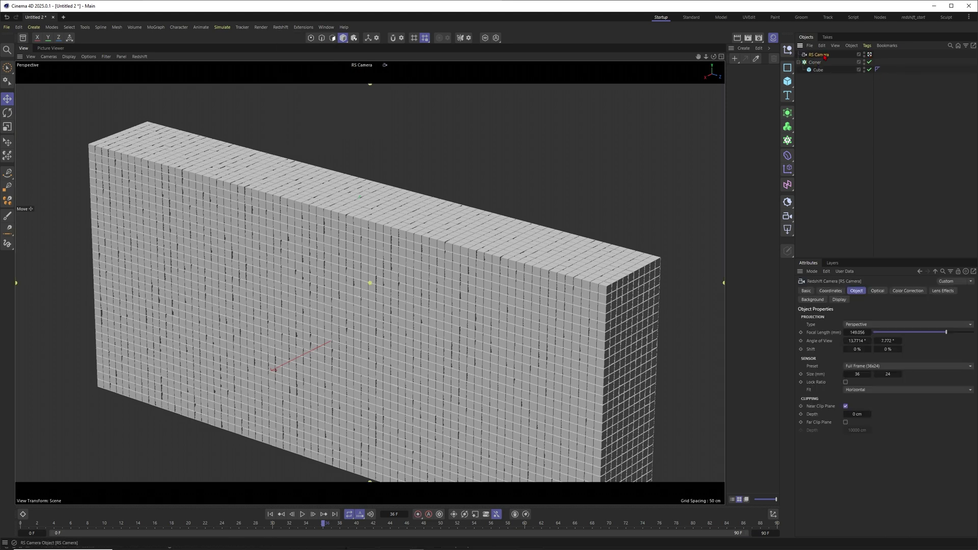
- Set the Redshift camera's projection type to Orthographic and frame the block of cubes through it
click(935, 324)
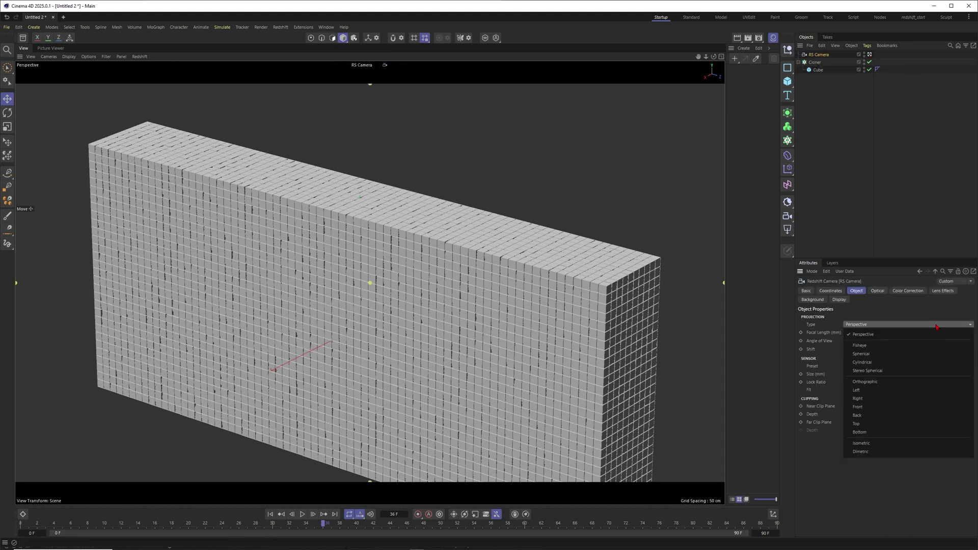
click(866, 382)
scroll(489, 254, down, 5)
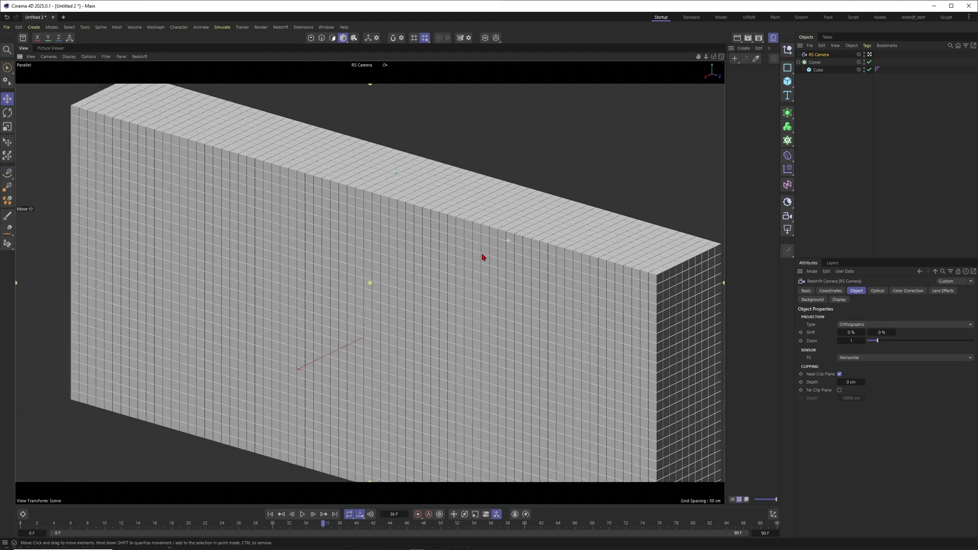
scroll(497, 246, up, 3)
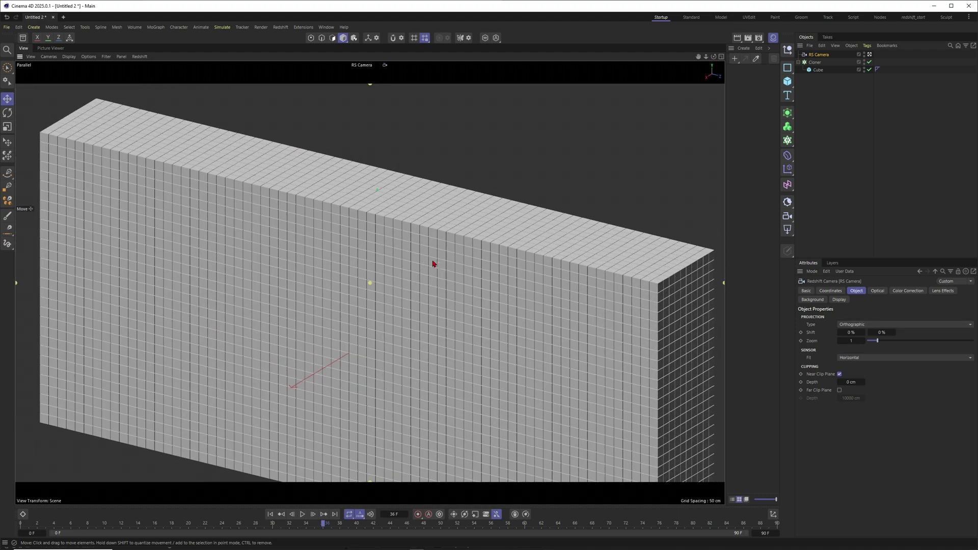
scroll(428, 267, down, 3)
alt+middle_drag(427, 267, 431, 265)
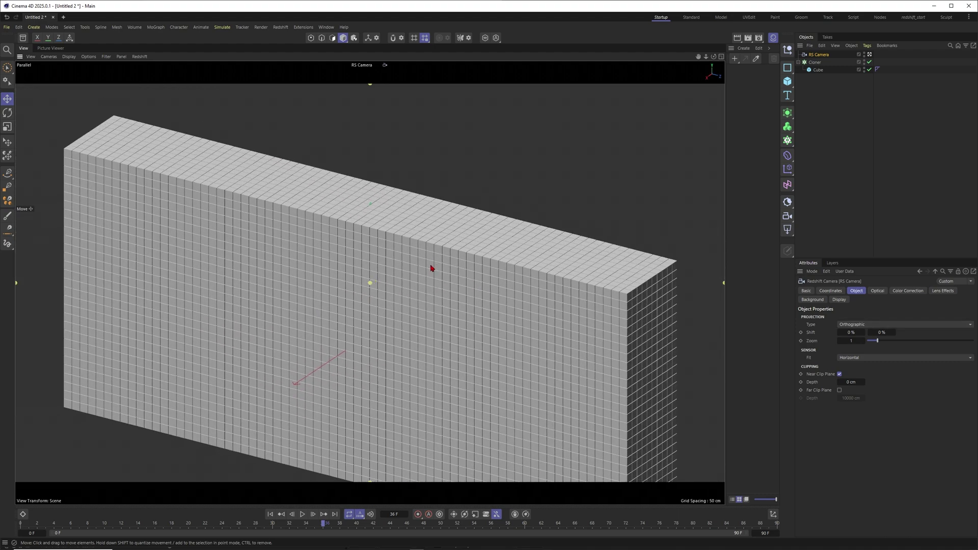
alt+drag(406, 270, 403, 265)
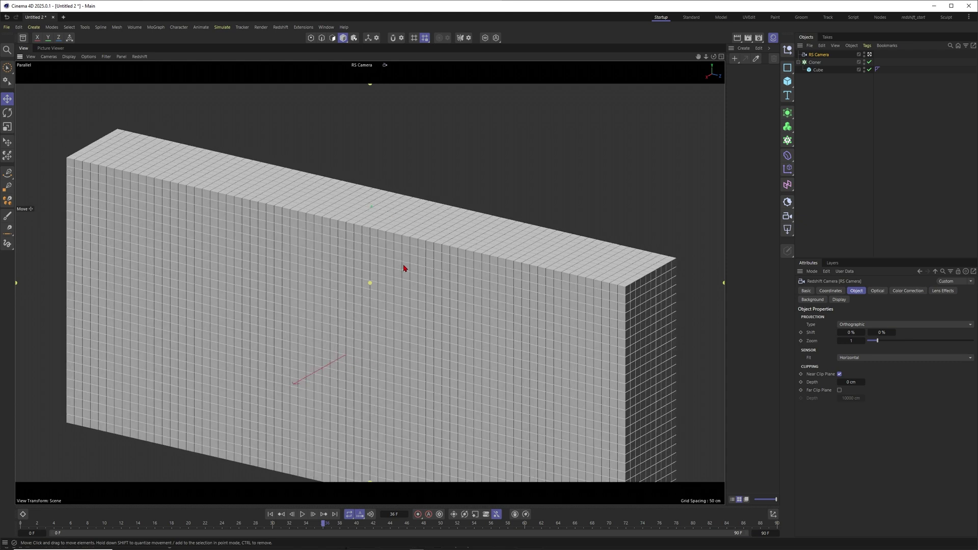
alt+middle_drag(402, 265, 394, 261)
- Set the Cloner's grid count to 40 in Y and 15 in X, keeping the block's top framed
click(815, 63)
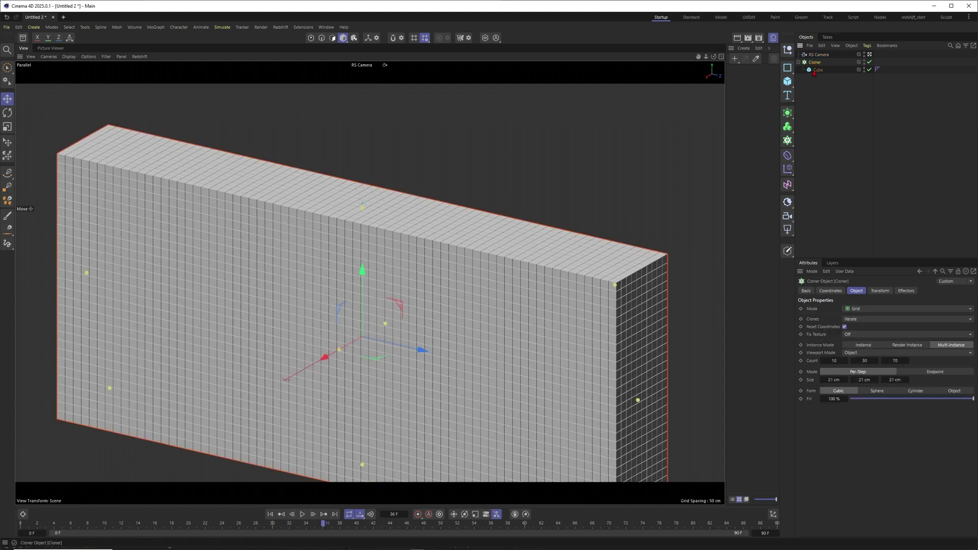
click(864, 361)
text(40)
key(Return)
alt+middle_drag(298, 213, 295, 249)
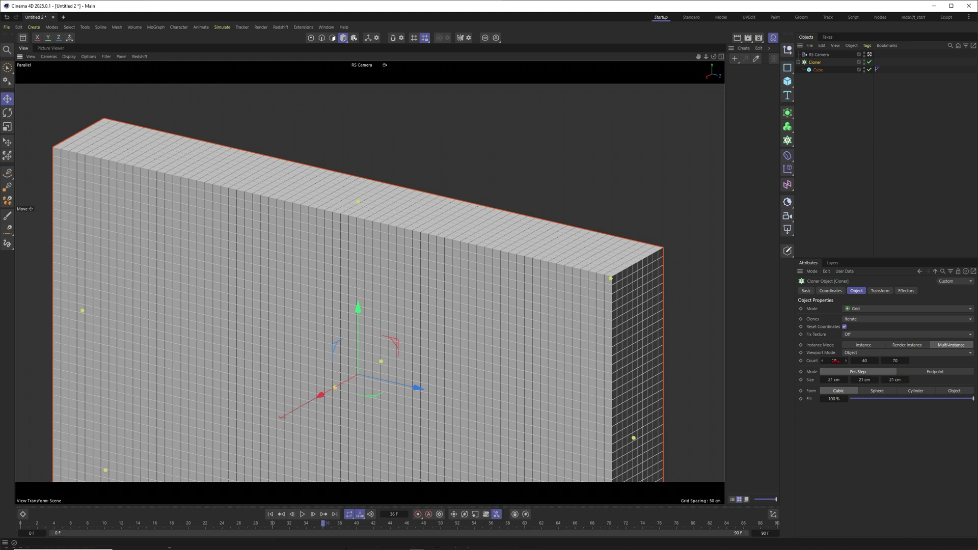
click(833, 360)
text(15)
key(Return)
alt+drag(375, 242, 378, 247)
alt+middle_drag(378, 247, 390, 246)
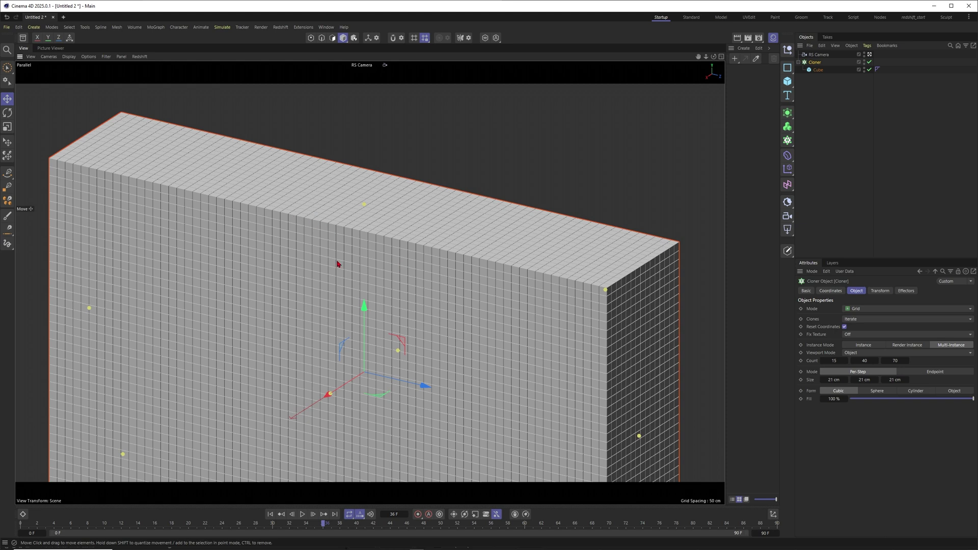
- Select the Cloner and collapse its hierarchy in the object list
click(822, 148)
click(813, 63)
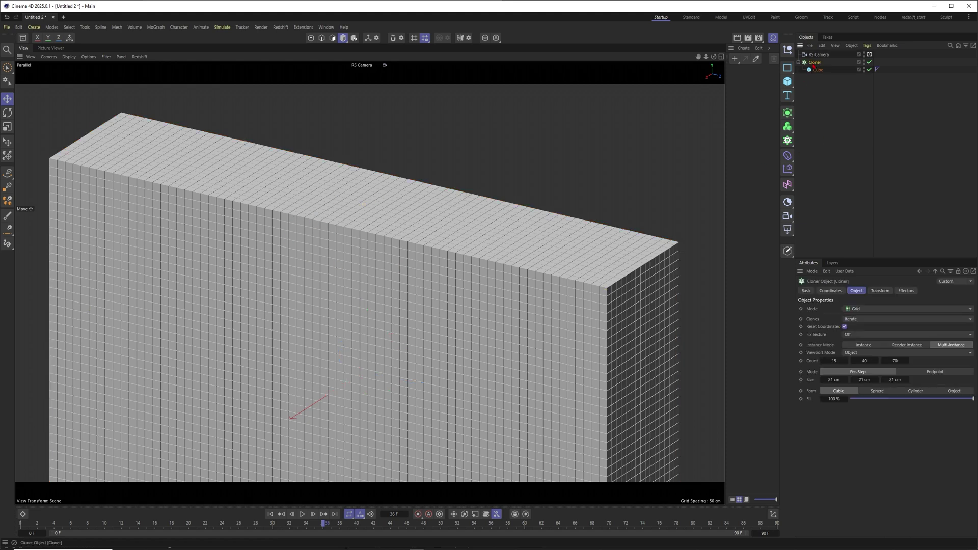
click(814, 65)
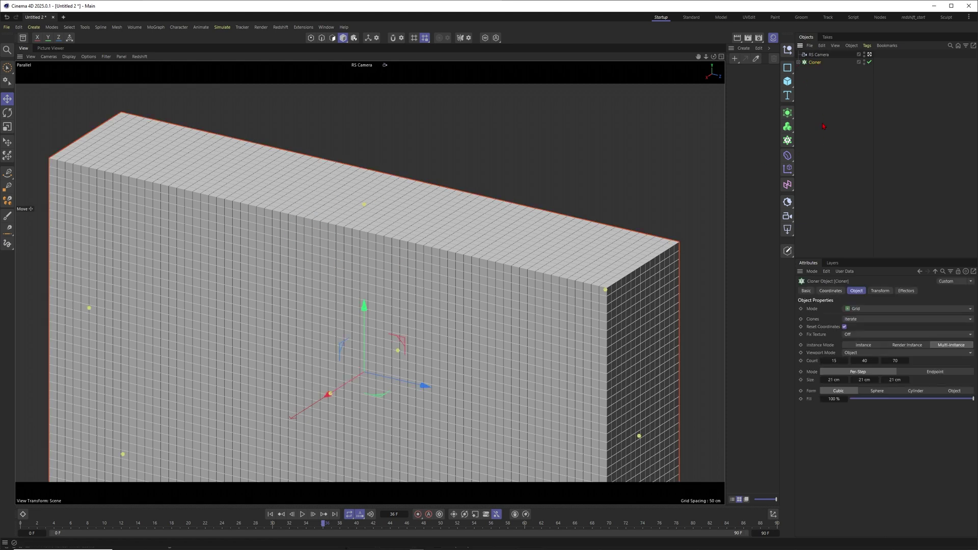
- Add a Plain effector to the Cloner and place it below the Cloner in the object list
click(818, 86)
click(814, 63)
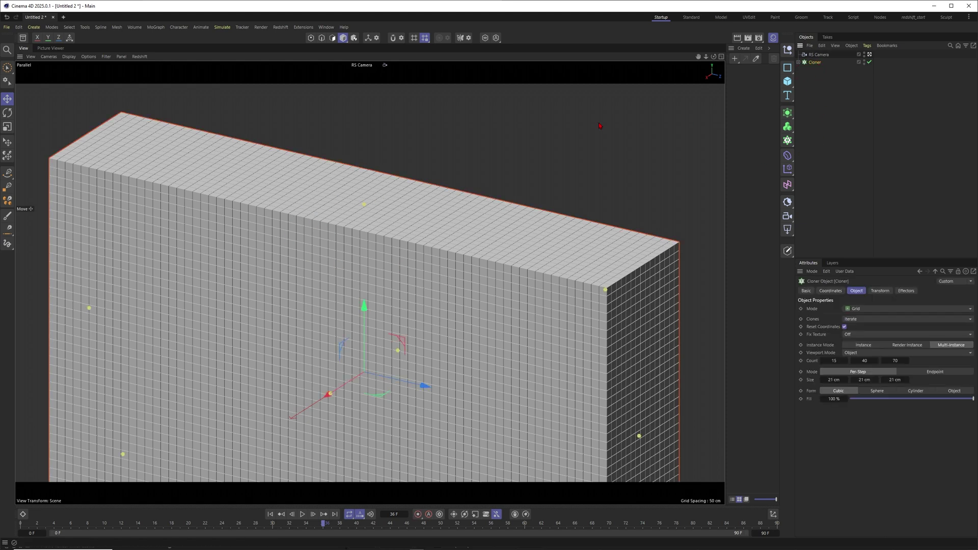
click(151, 27)
mouse_move(198, 41)
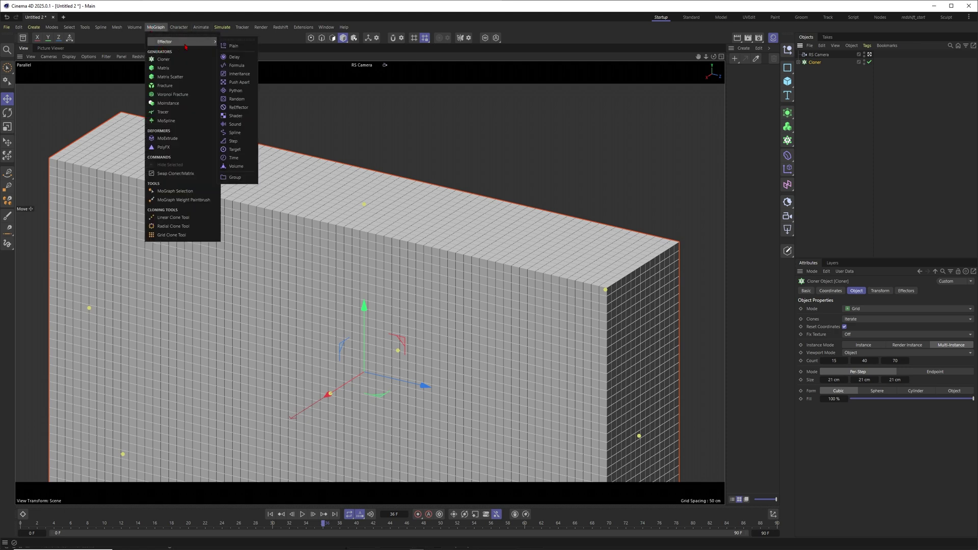
click(235, 46)
drag(813, 54, 814, 75)
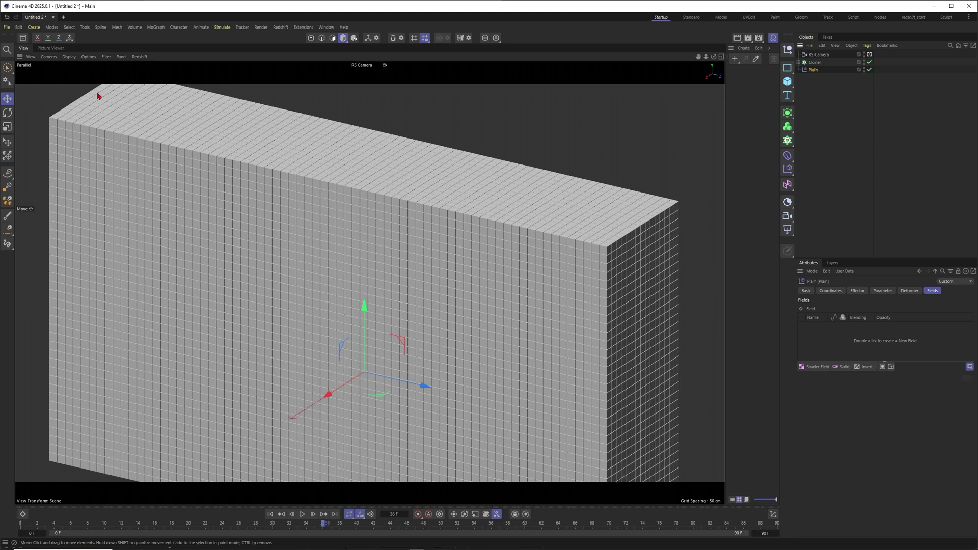
- Zero the Plain effector's Y position offset and disable its Position transform
click(883, 290)
double_click(856, 351)
text(0)
key(Return)
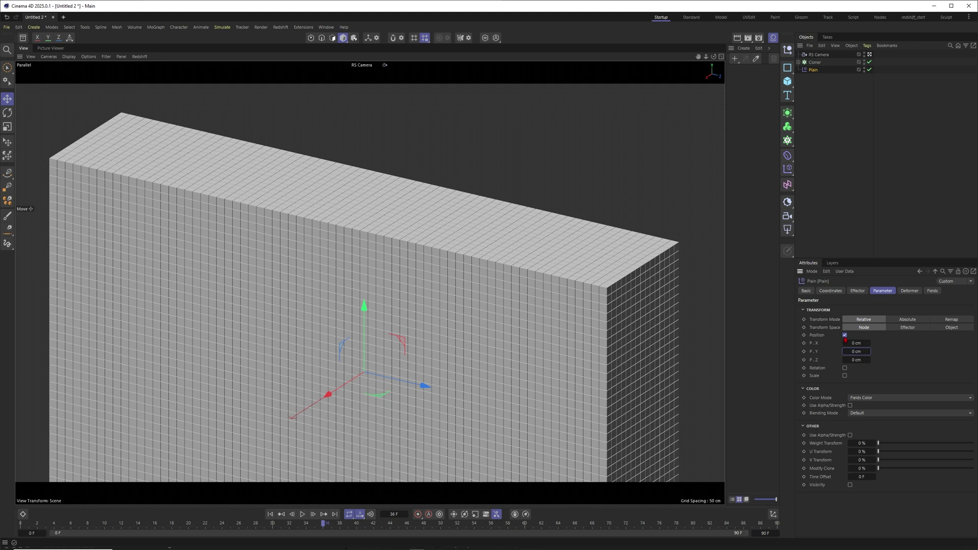
click(845, 336)
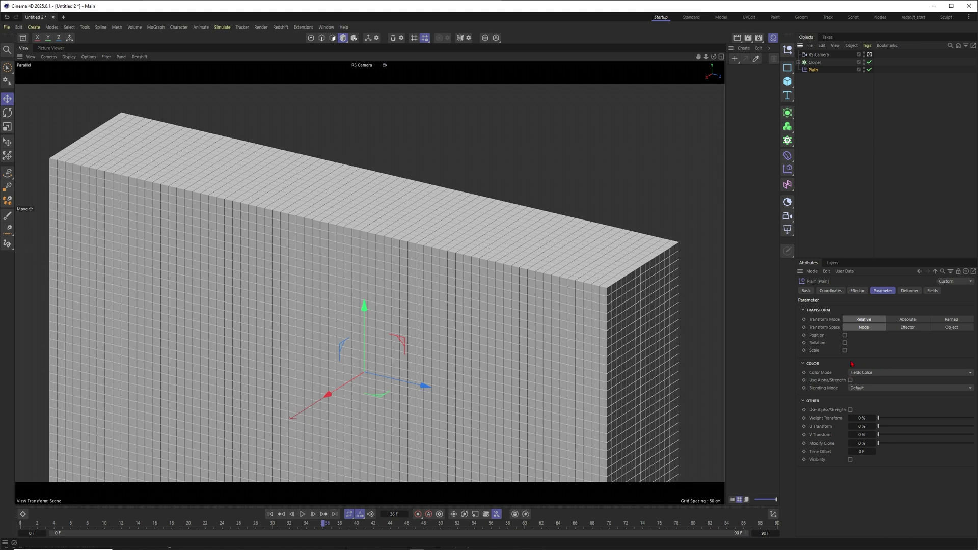
- Add a Shader Field to the Plain effector's fields and load a Noise shader into it
click(940, 290)
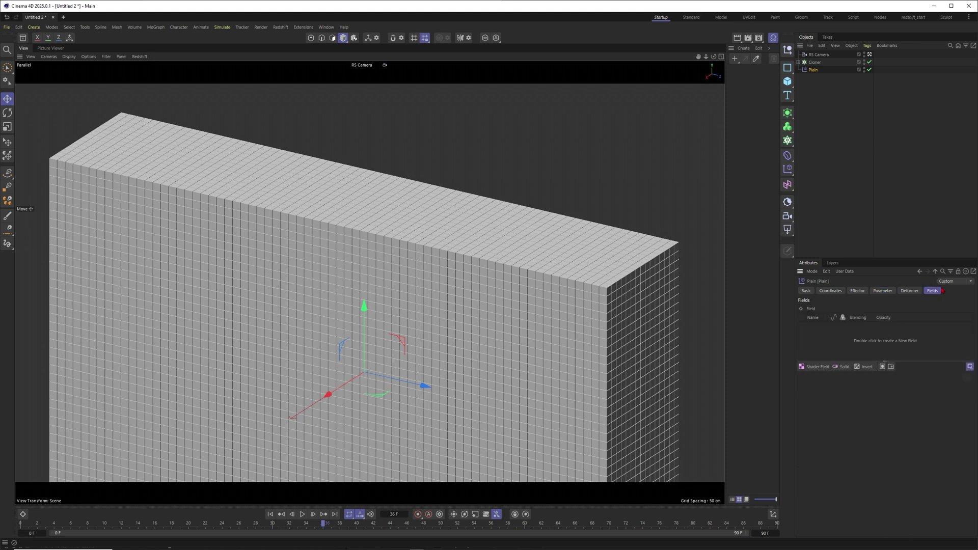
click(826, 363)
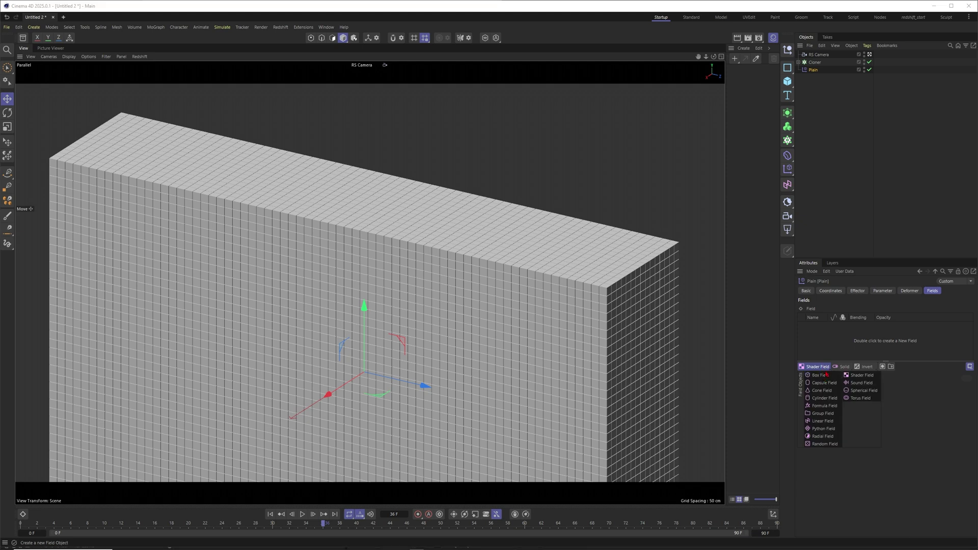
click(830, 375)
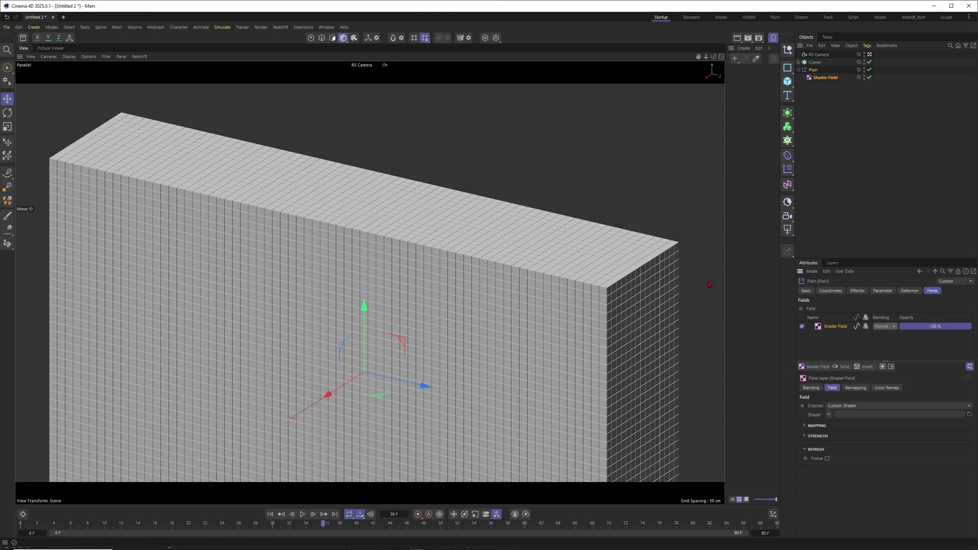
click(828, 414)
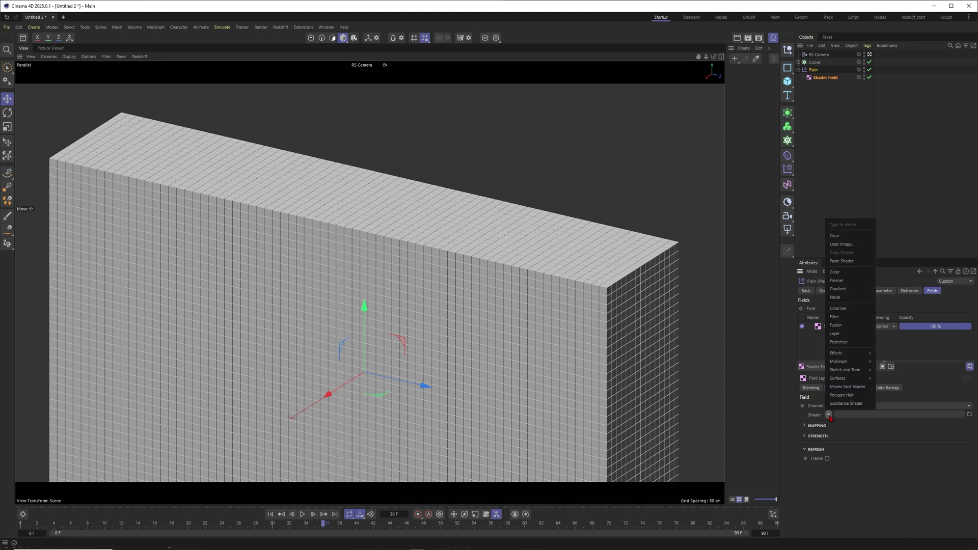
click(852, 300)
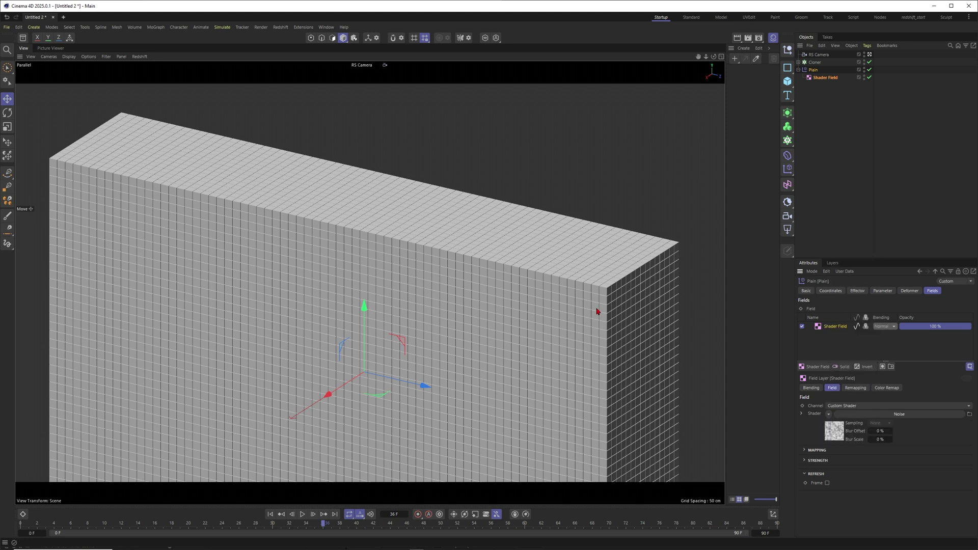
- Set the Noise shader's Global Scale to 500% and its Contrast to 49%
click(863, 413)
click(860, 405)
text(500)
key(Return)
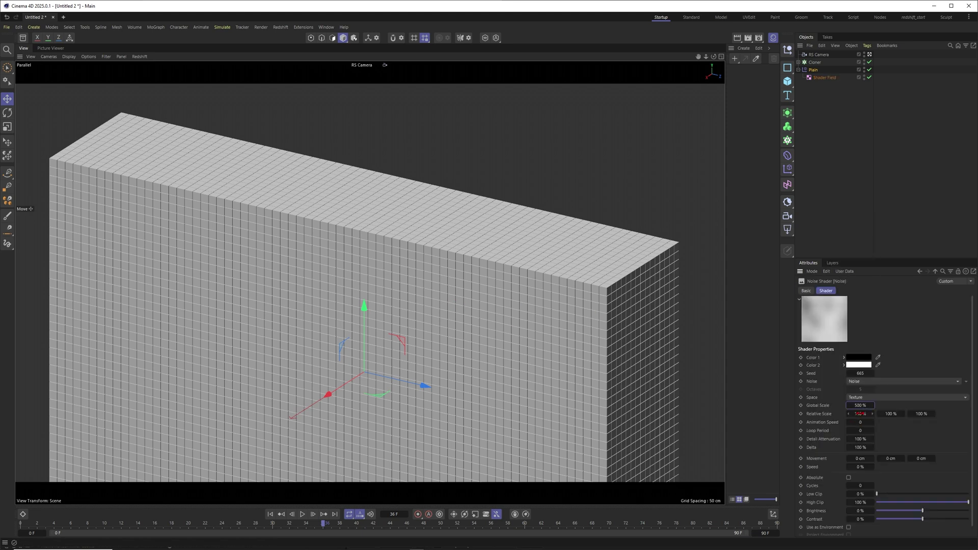
drag(932, 520, 944, 518)
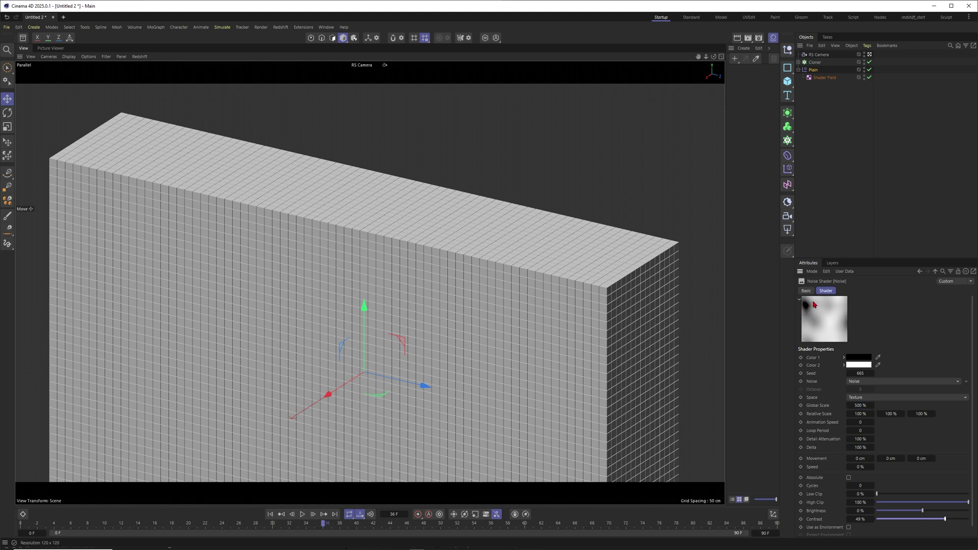
- Return to the Plain effector's fields and enable the Shader Field's color influence on the clones
click(935, 272)
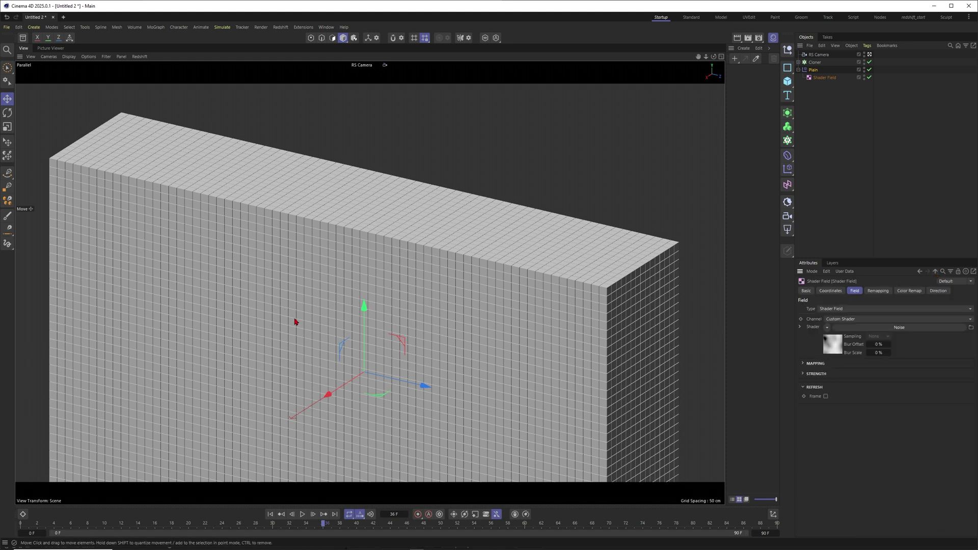
click(813, 70)
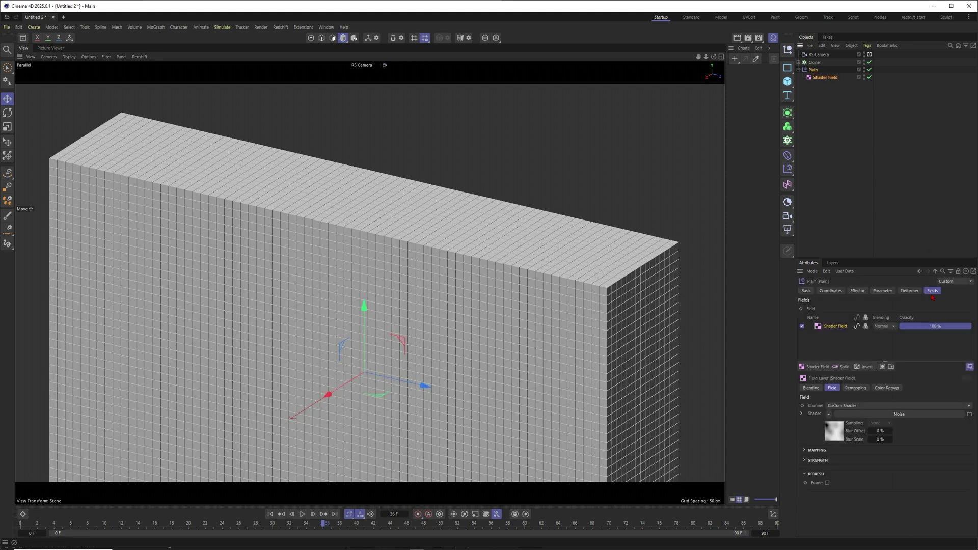
click(865, 327)
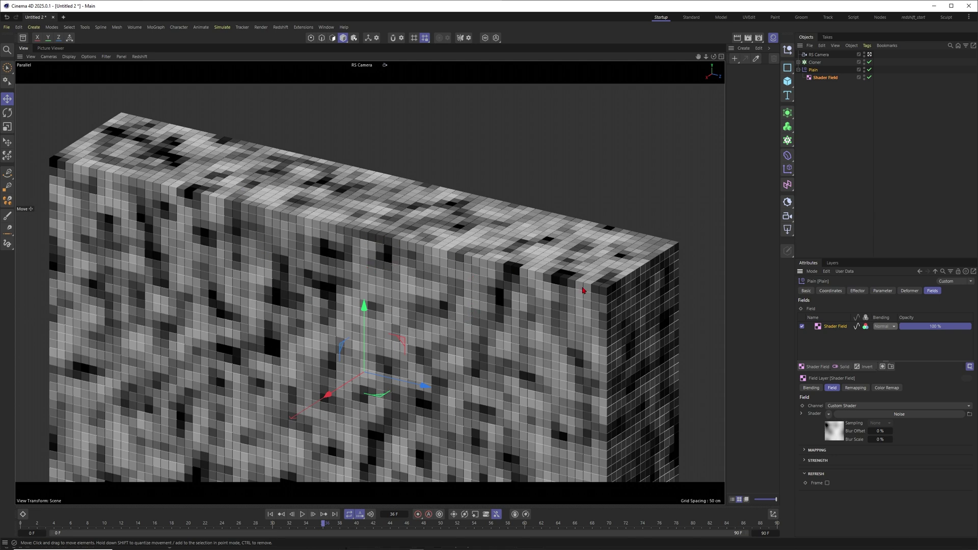
- Wrap the Shader Field's Noise in a Layer shader and open the Noise layer's settings
click(828, 413)
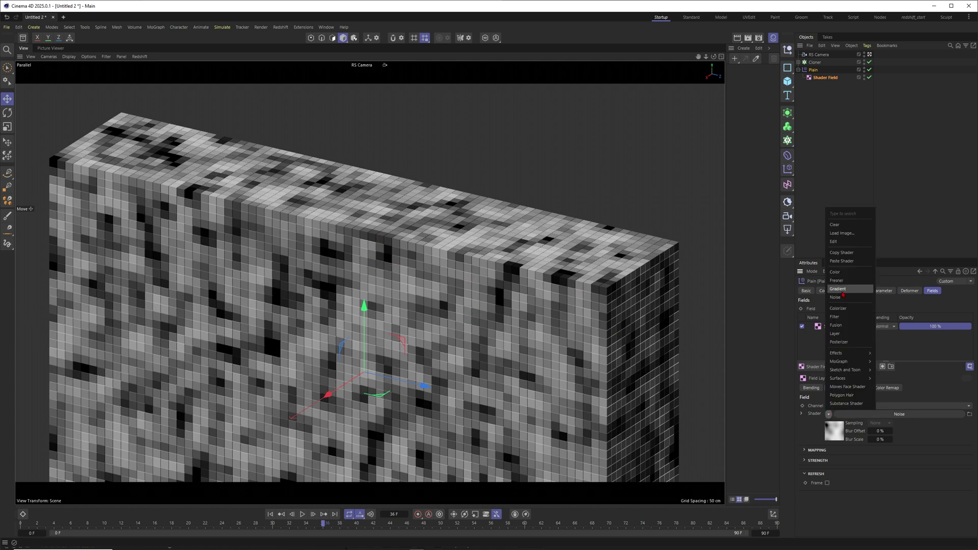
click(837, 335)
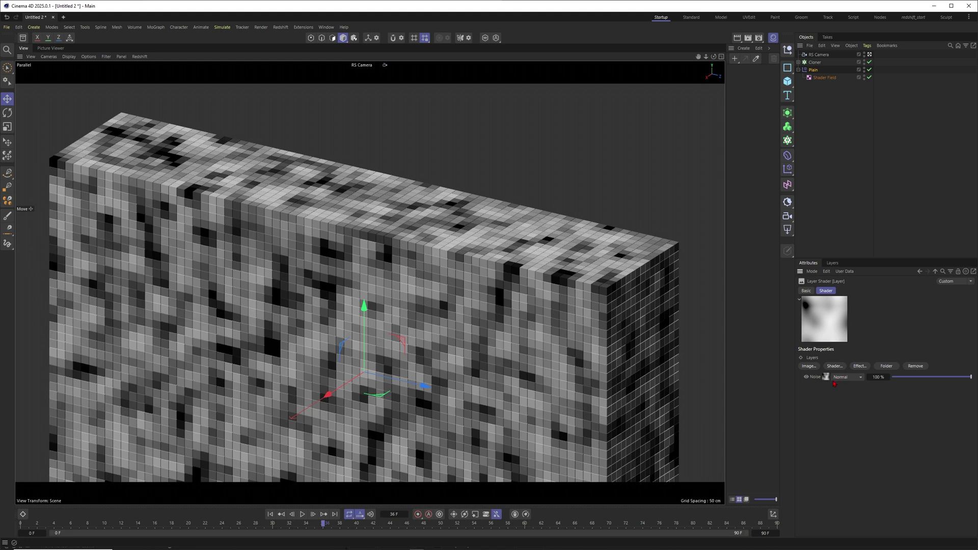
click(829, 379)
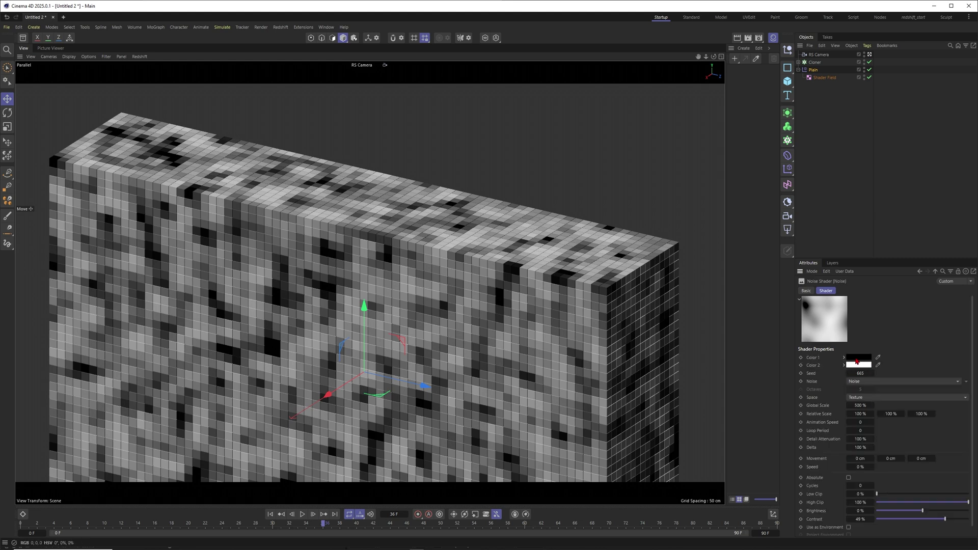
- Change the noise's Color 1 to light blue, RGB 62, 181, 255
click(858, 357)
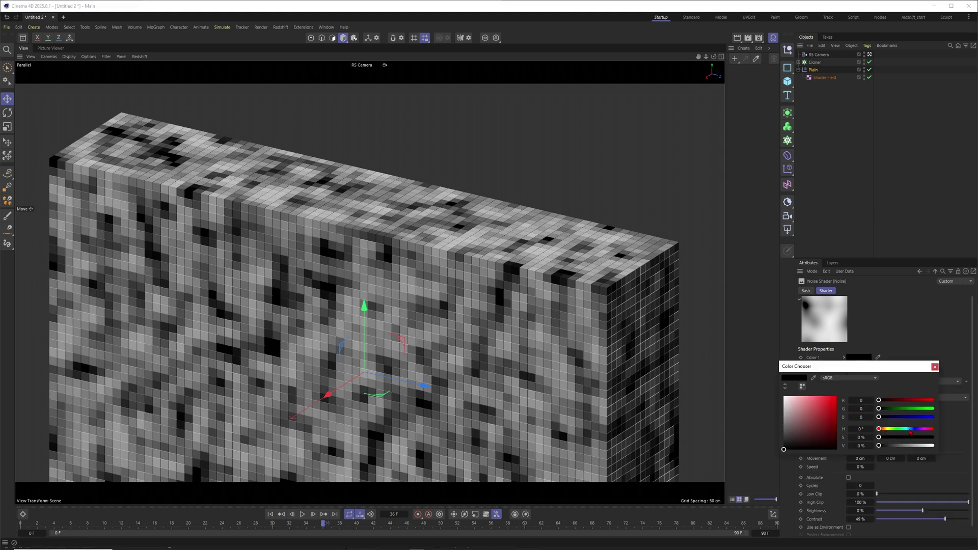
click(910, 431)
click(824, 397)
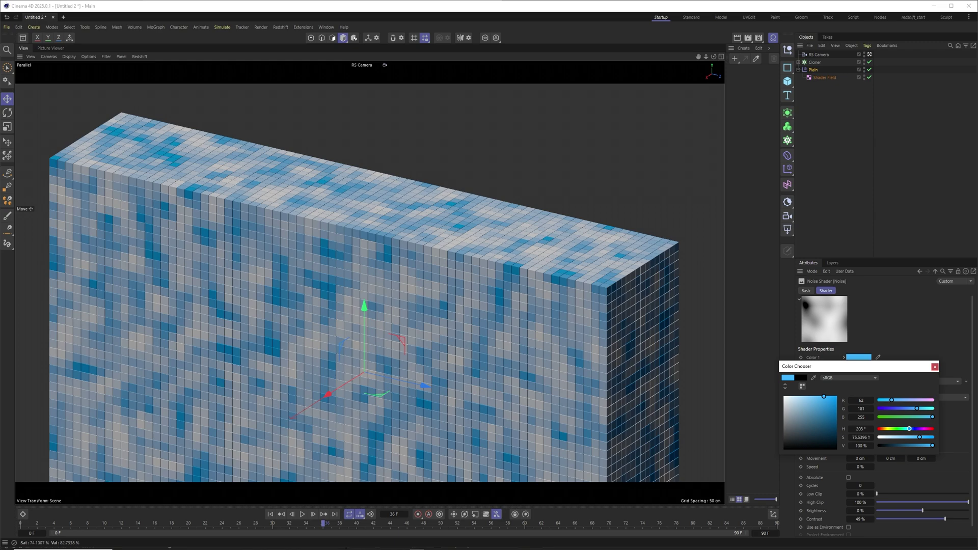
click(935, 367)
- Switch the noise type to Mod Noise with Contrast 79%, Brightness -2% and Global Scale 3200%
drag(858, 405, 892, 406)
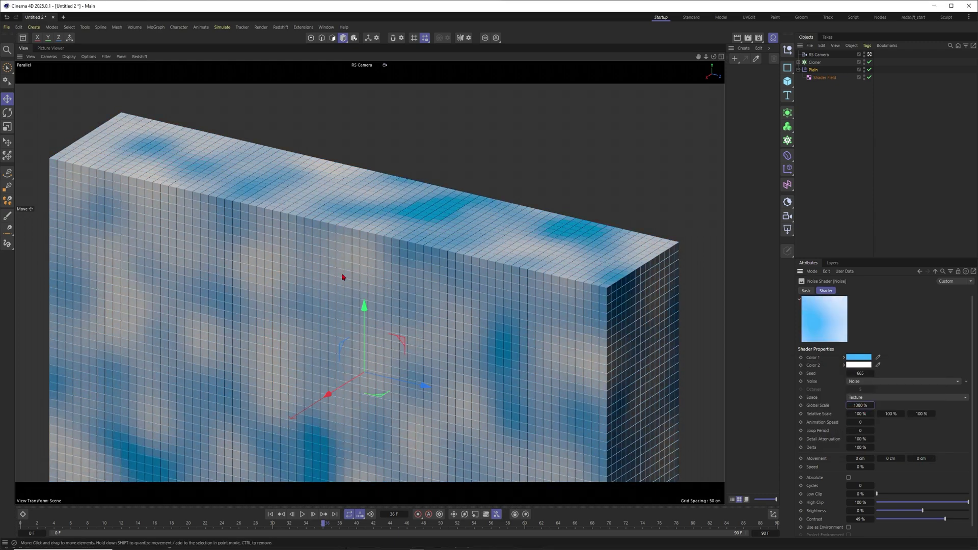
click(967, 383)
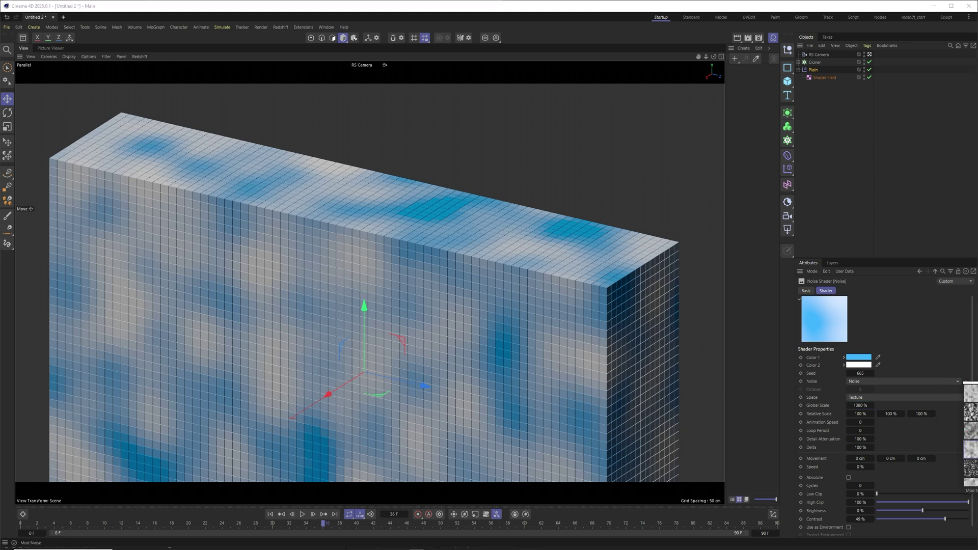
click(970, 438)
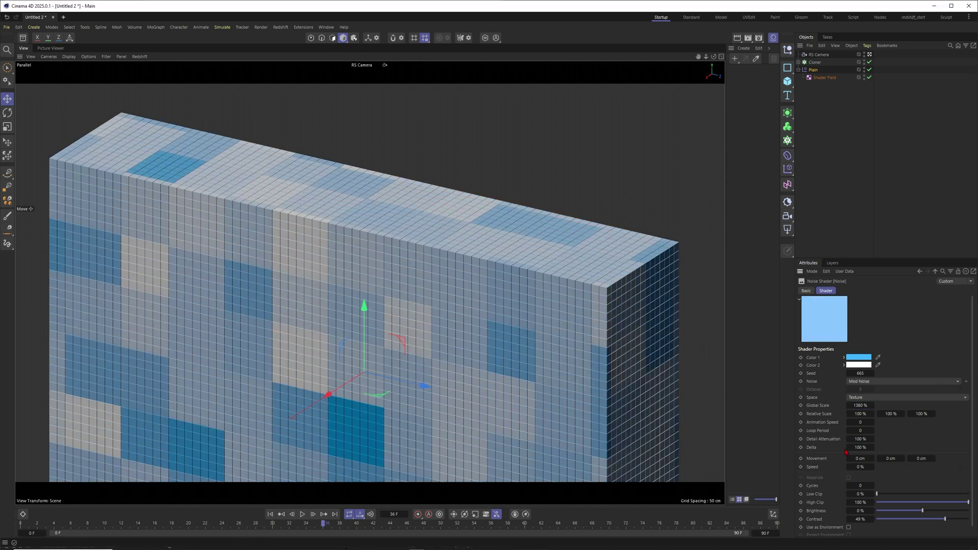
drag(945, 519, 921, 510)
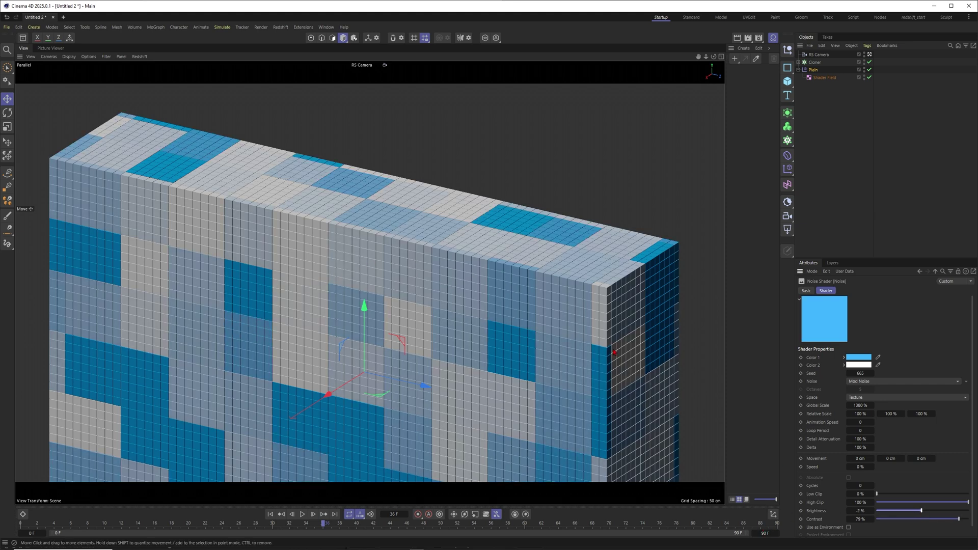
drag(872, 405, 942, 405)
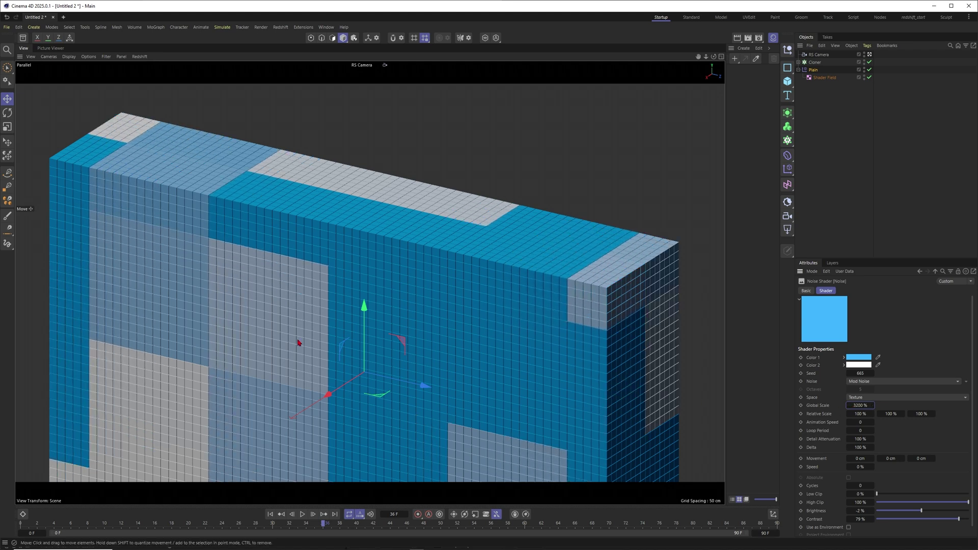
- With the animation playing, set the noise's Y Movement to 10 cm and its Speed to 0.5%
click(303, 515)
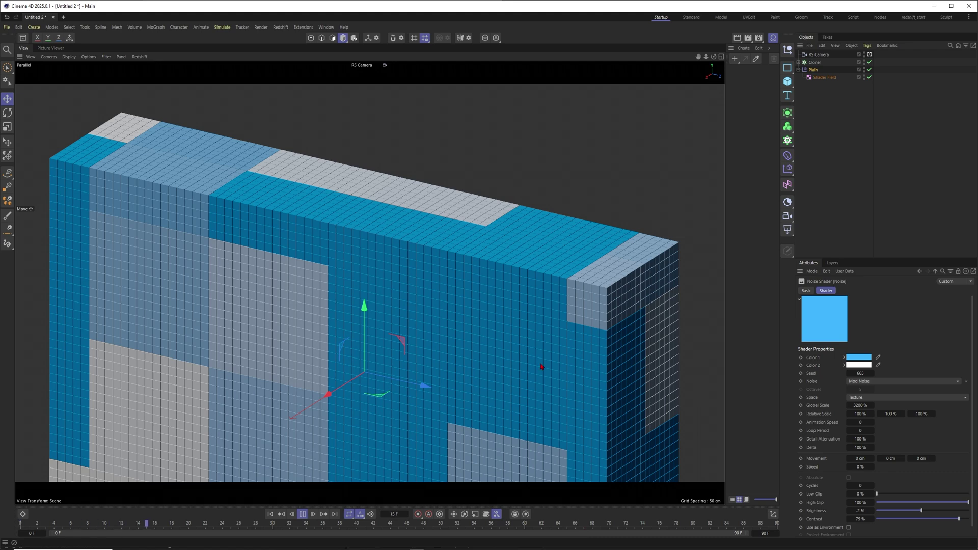
click(860, 466)
click(890, 458)
text(10)
key(Return)
click(871, 466)
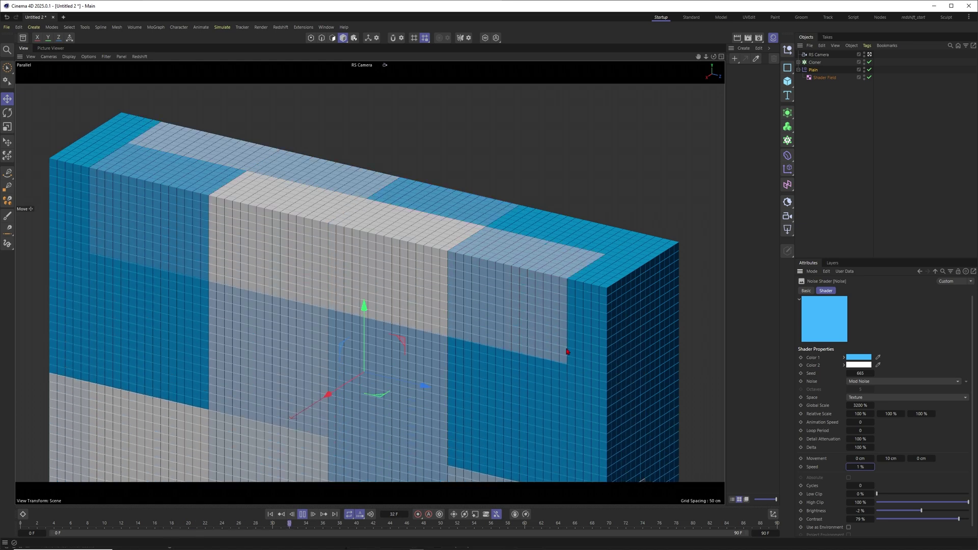
click(863, 466)
text(0)
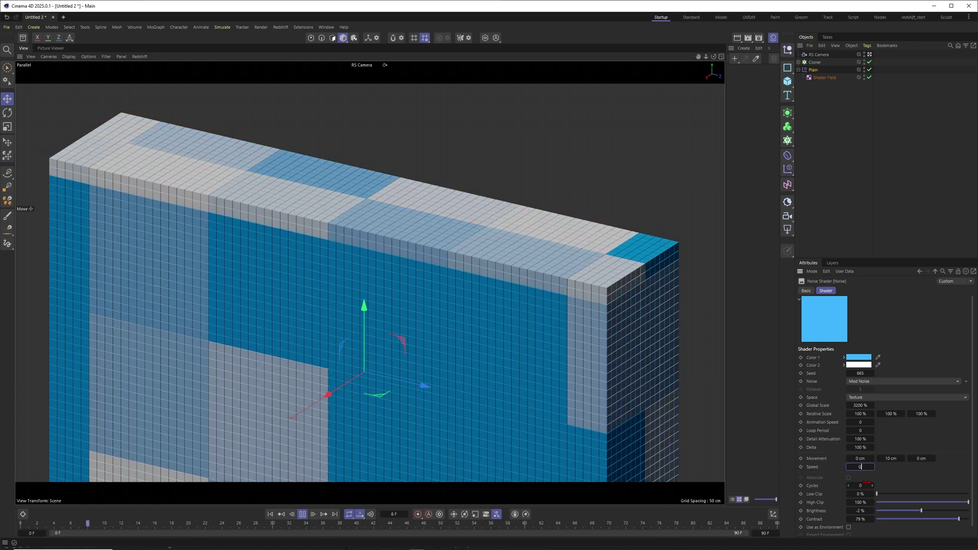
text(.5)
key(Return)
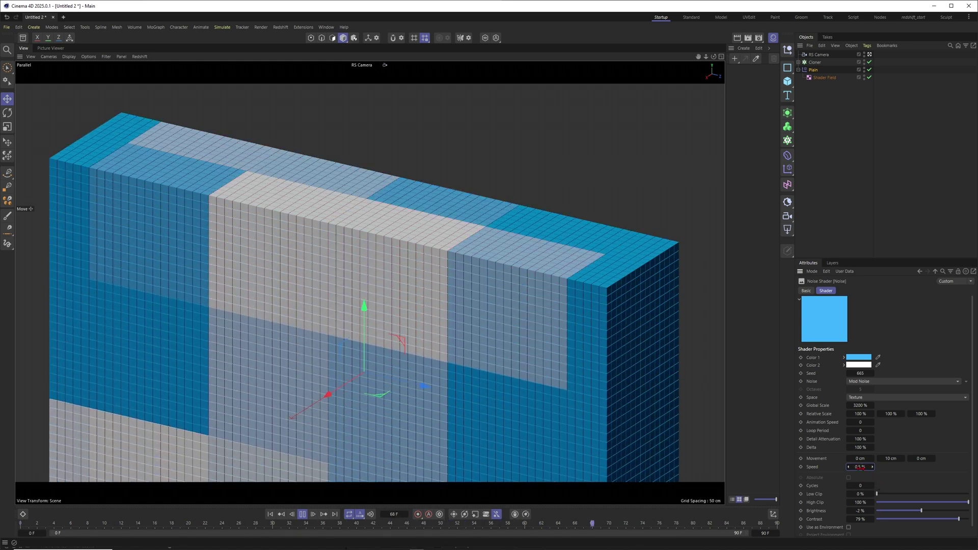
- Set the Mod Noise's Global Scale to 1000% and stop the playback after previewing it
double_click(860, 405)
text(1000)
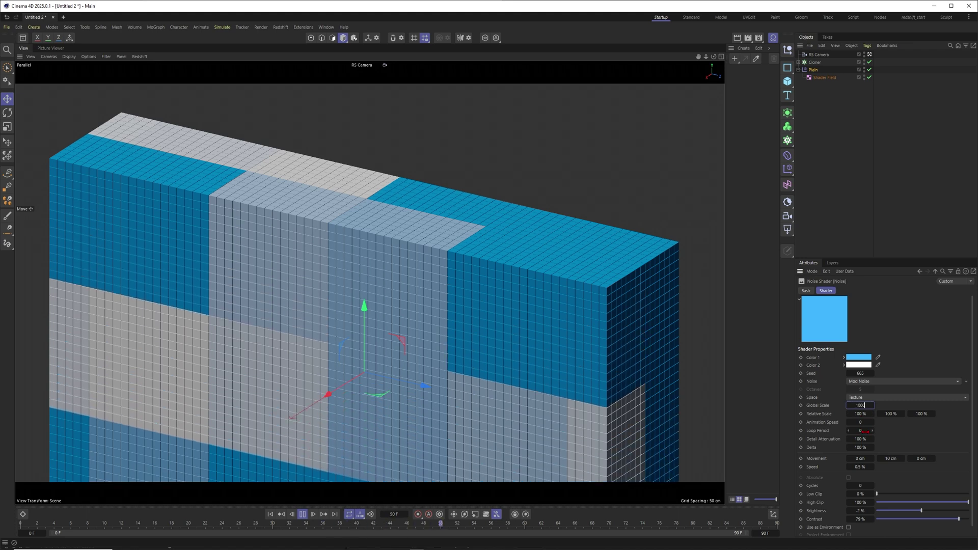
key(Return)
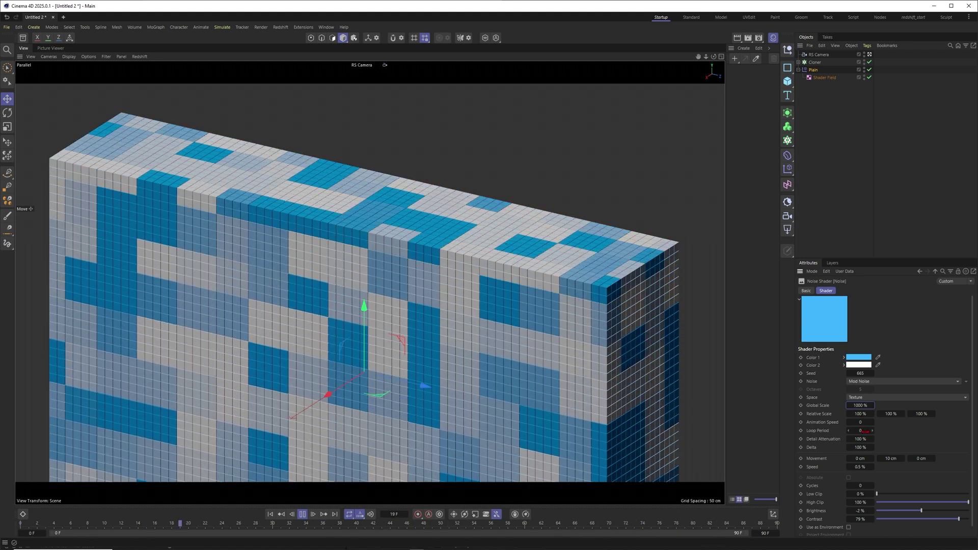
click(301, 514)
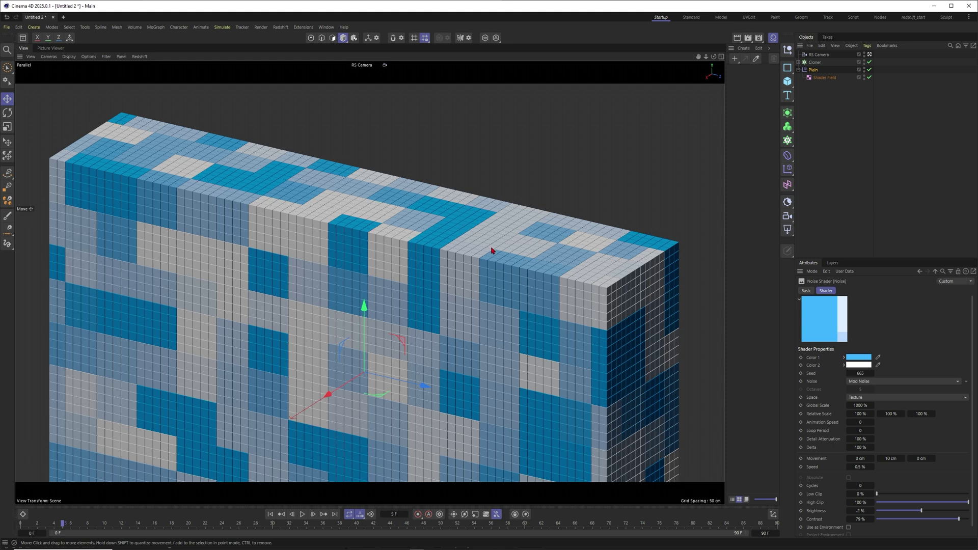
- Change the noise type to Luka with Global Scale 4130% and play the animation to preview it
click(957, 381)
click(970, 473)
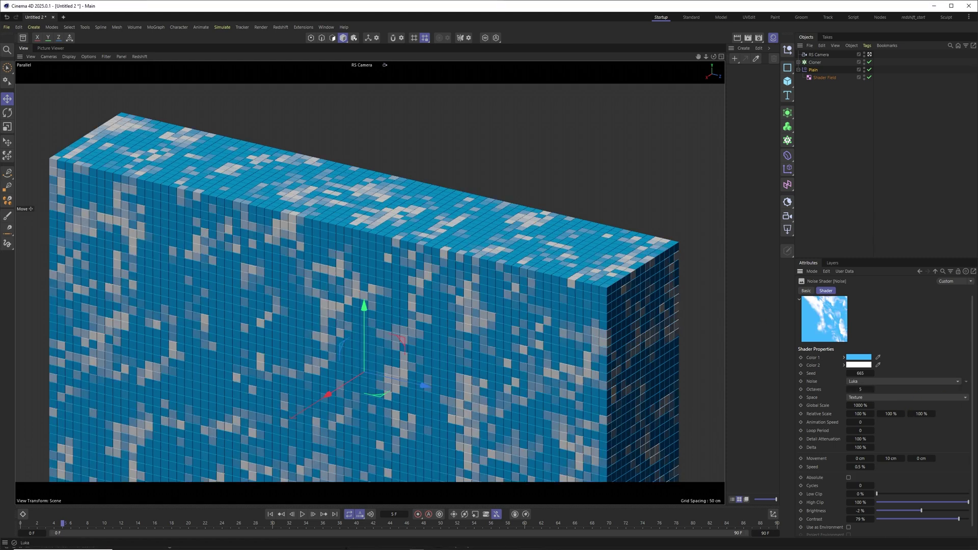
drag(857, 407, 592, 416)
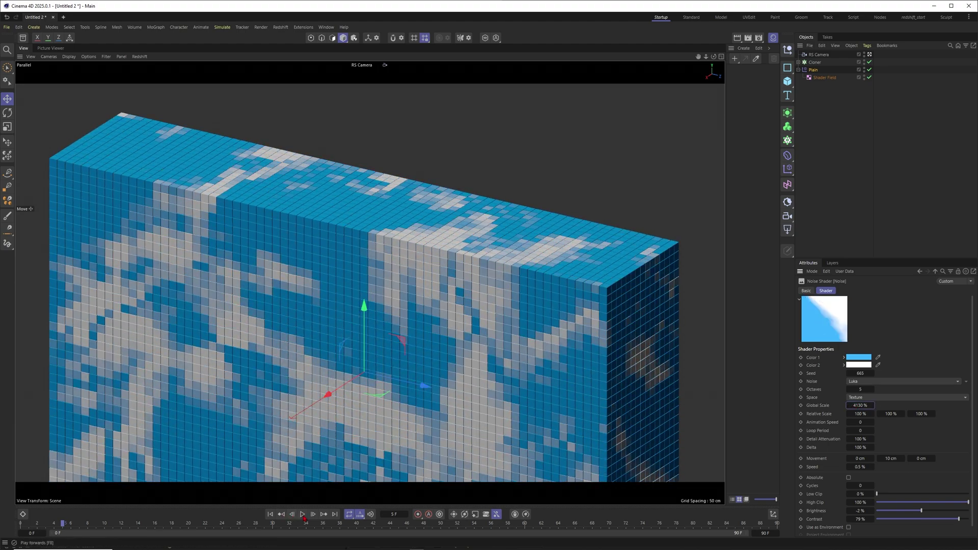
click(302, 514)
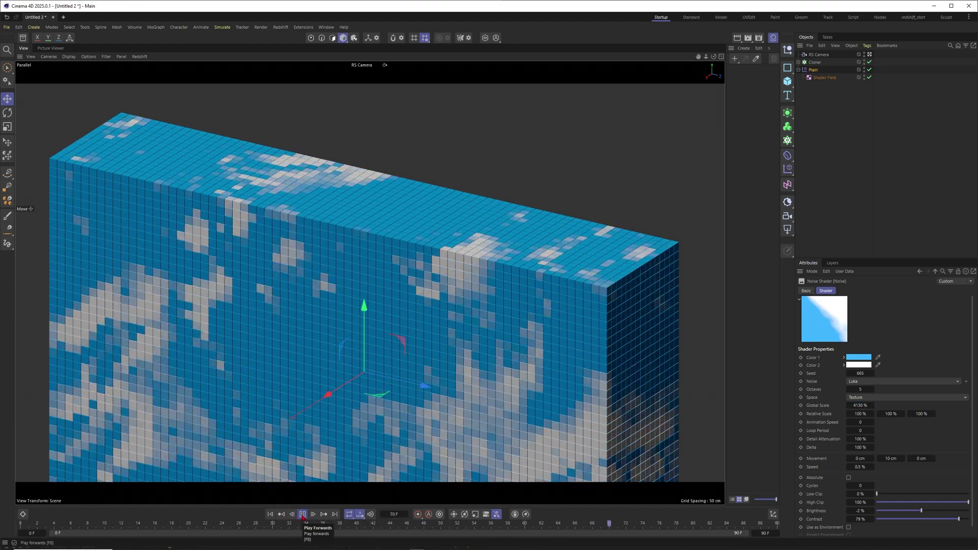
- Stop the playback and set the Luka noise's Global Scale to 7020% and Brightness to 12%
click(301, 513)
mouse_move(860, 406)
mouse_down()
mouse_move(891, 406)
mouse_move(850, 410)
mouse_up()
drag(921, 515, 930, 514)
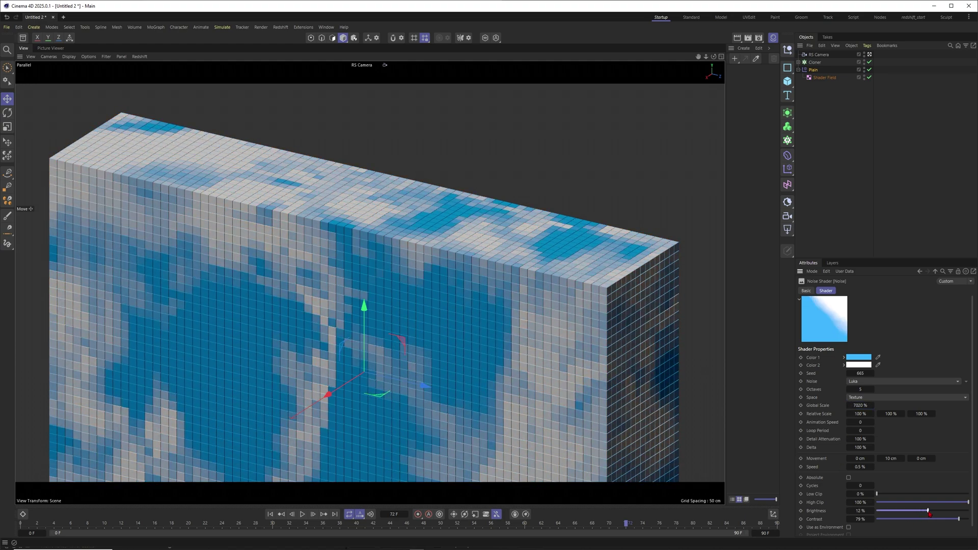
- Stretch the noise by setting its Relative Scale to 390%, 160% and 20%, and preview the animation
mouse_move(890, 416)
mouse_down()
mouse_move(860, 414)
mouse_move(917, 413)
mouse_move(909, 413)
mouse_up()
click(860, 422)
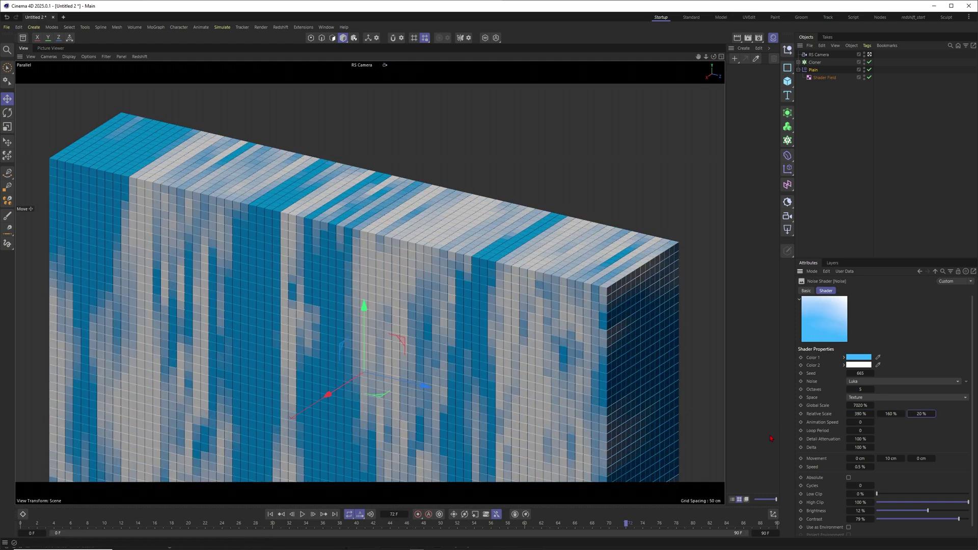
click(301, 515)
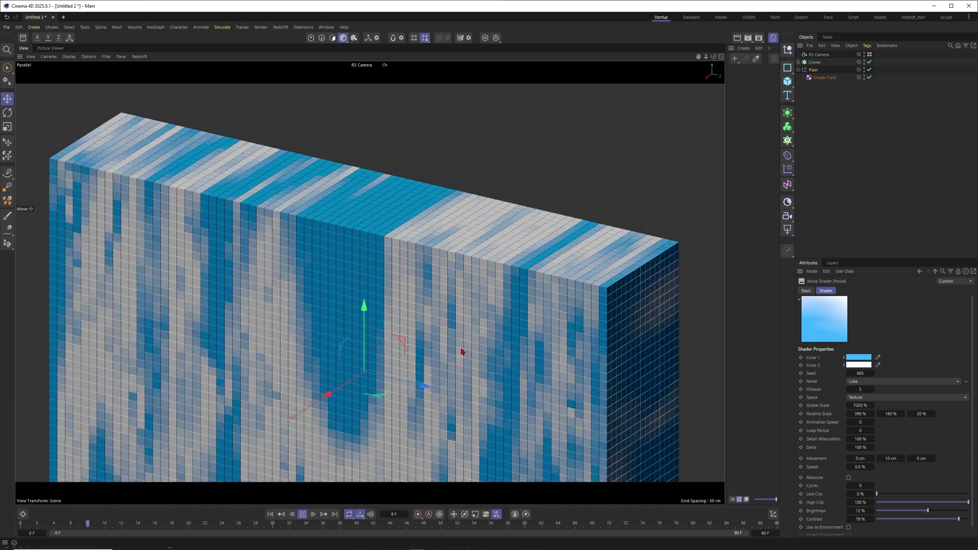
click(301, 514)
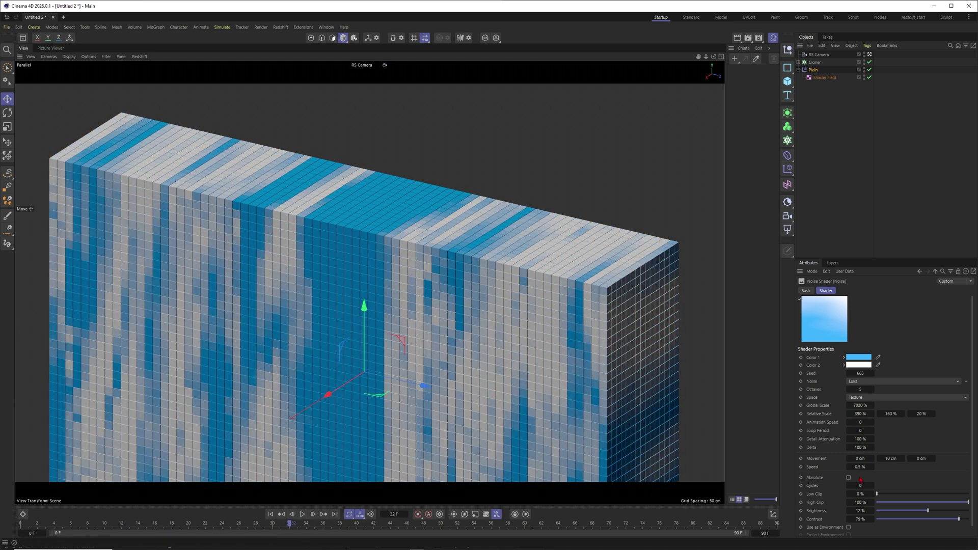
- Set the noise's Animation Speed to 0.5 and its Speed to 0%, and start the playback
click(864, 424)
text(0.5)
key(Return)
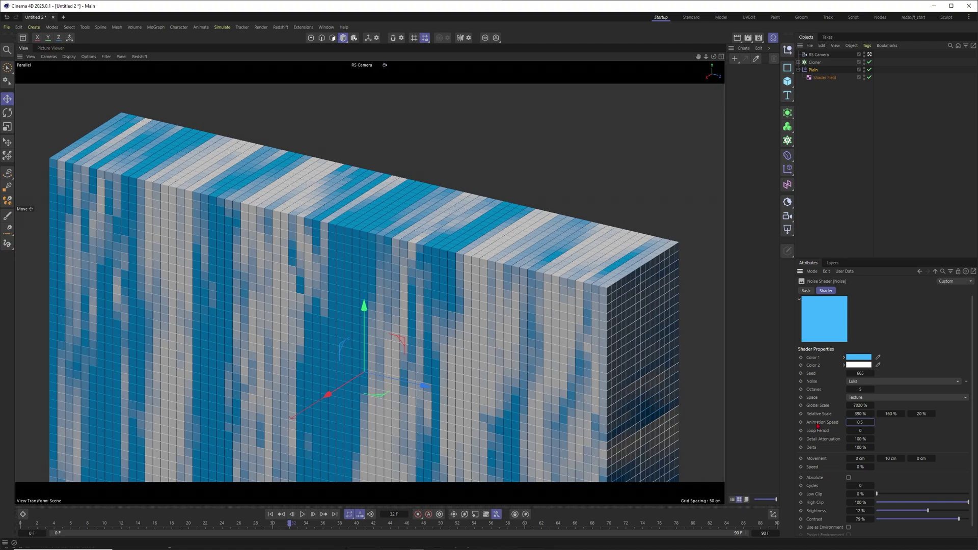
click(302, 514)
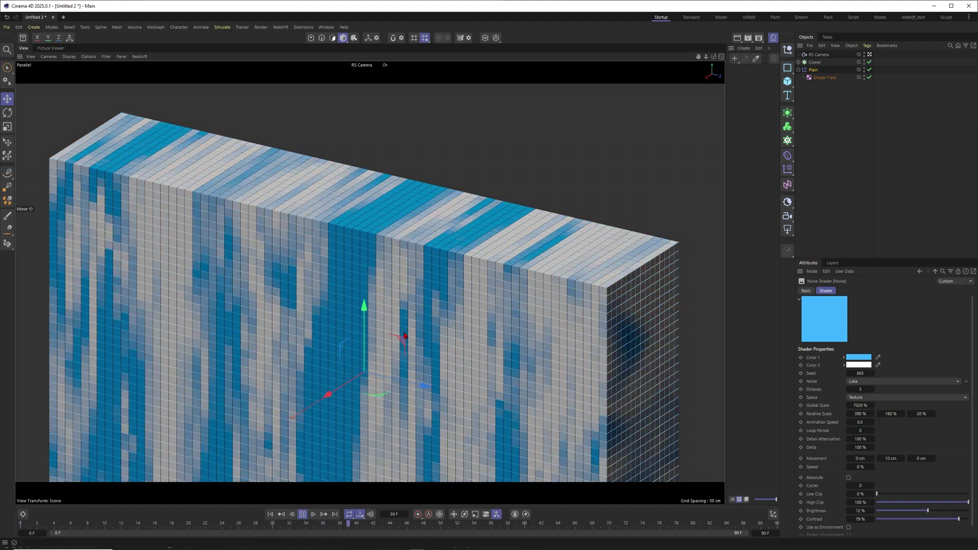
- With the animation playing, set the noise's Animation Speed to 0.2 and its movement Speed to 0.3%
click(860, 421)
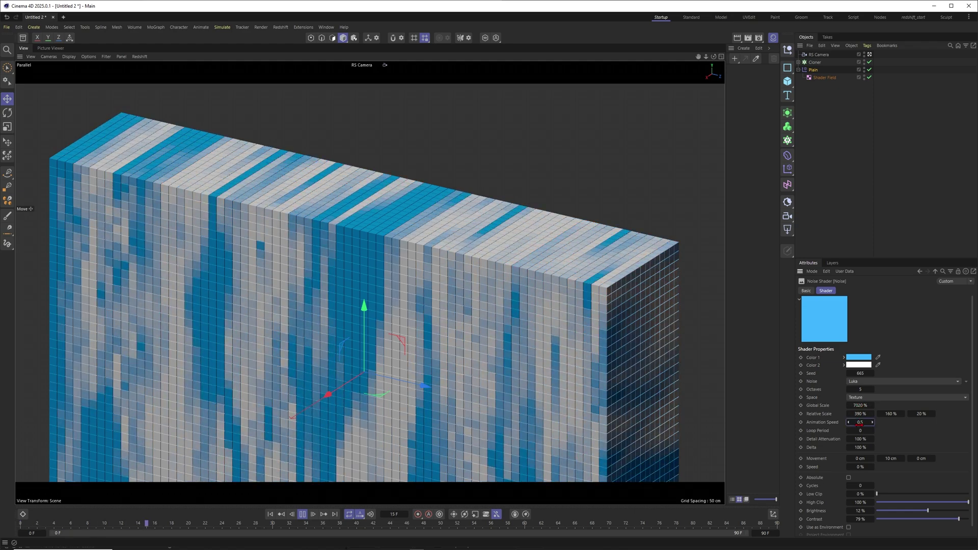
text(0.2)
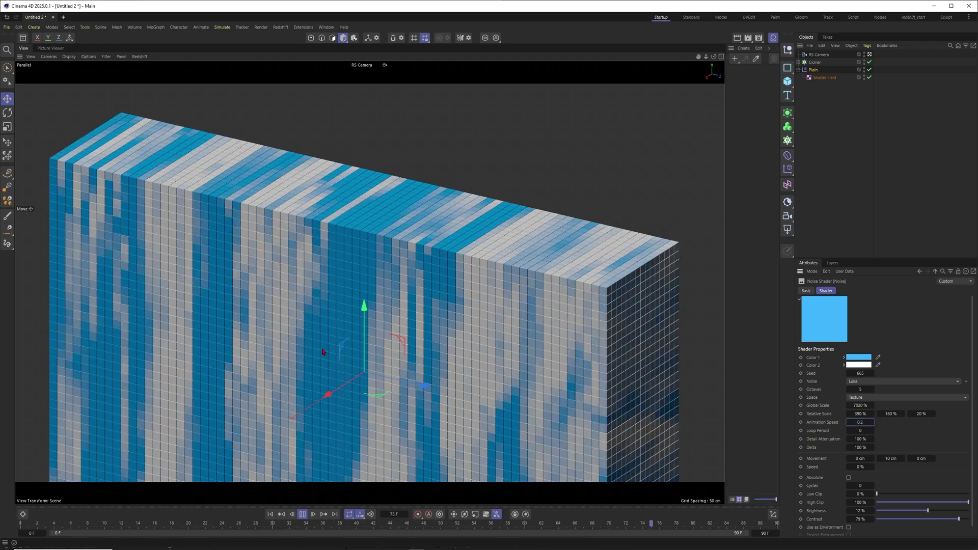
click(860, 466)
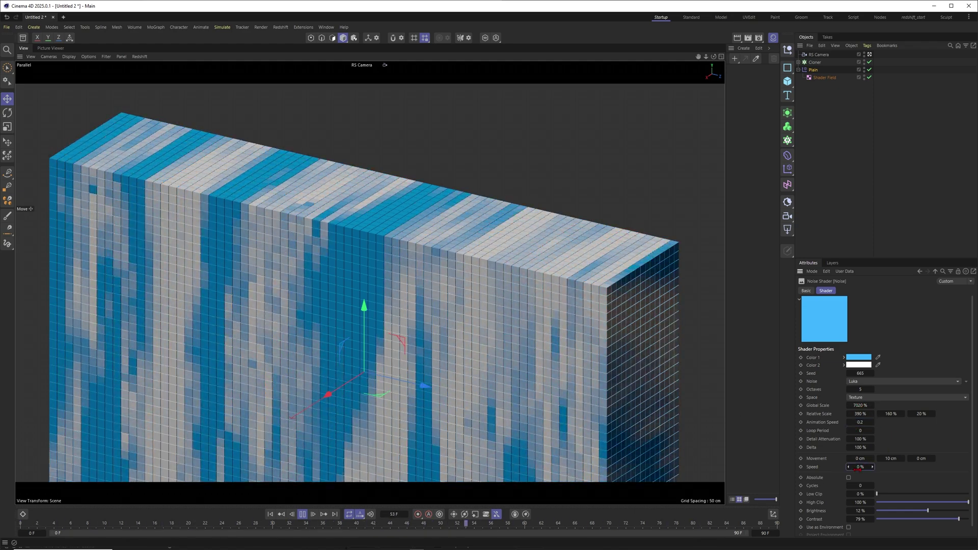
text(0.3)
key(Return)
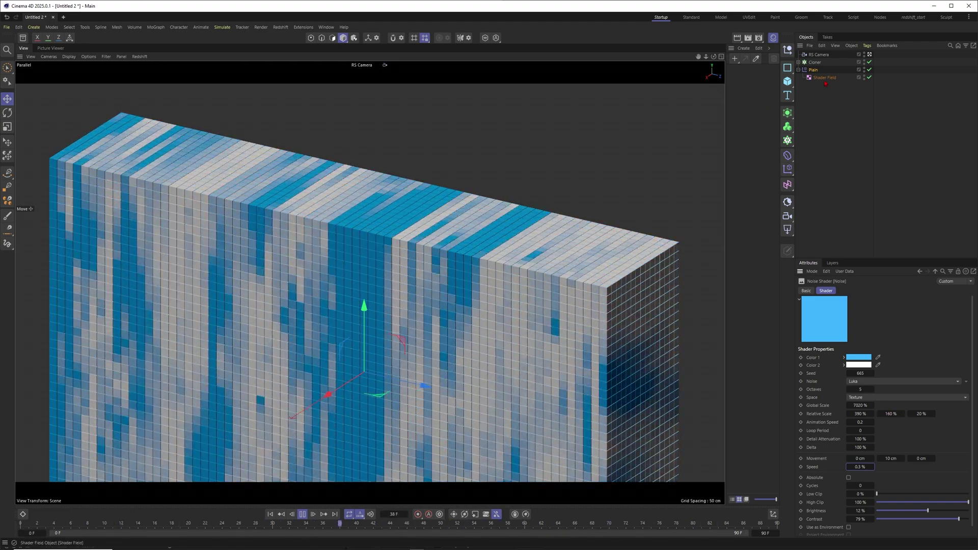
- Duplicate the Noise inside the Layer shader and set the upper copy's blending mode to Darken
click(934, 272)
click(935, 272)
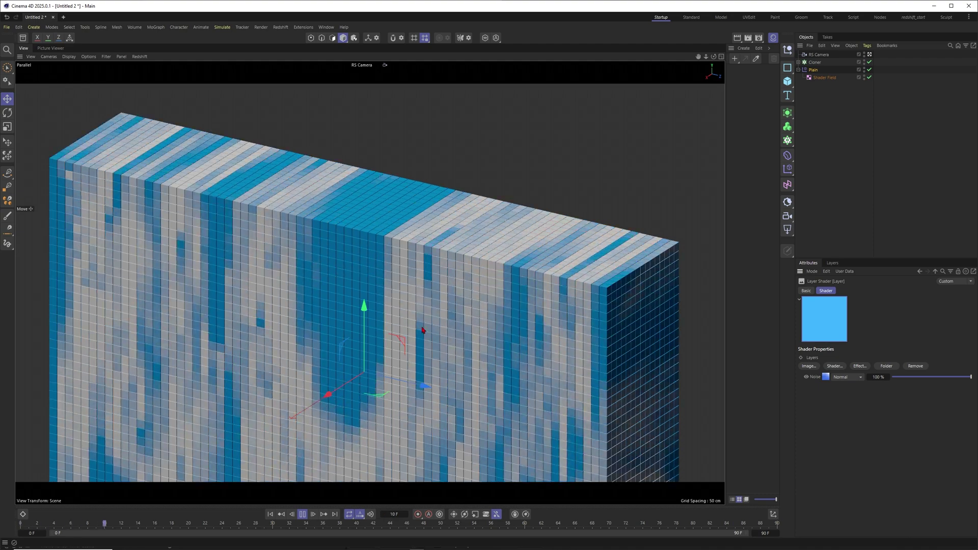
right_click(816, 379)
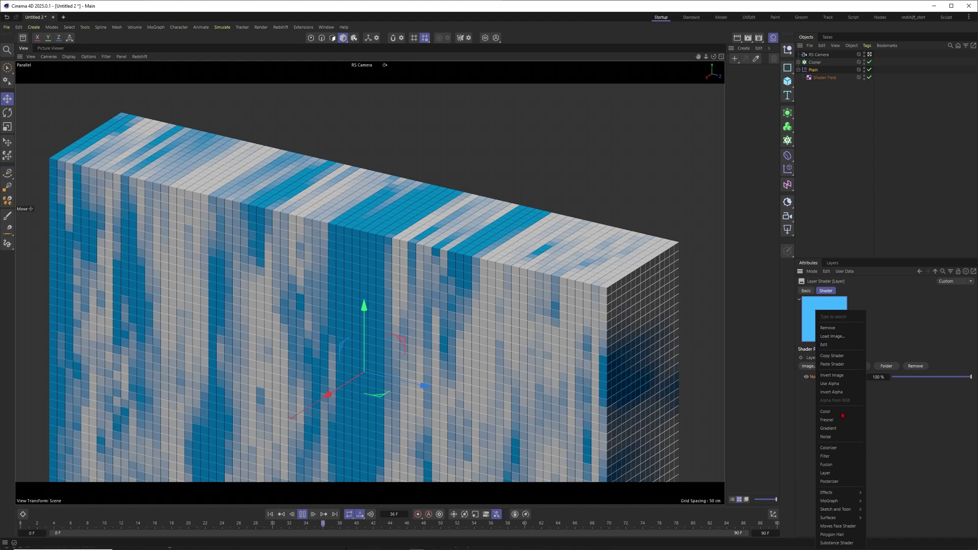
click(829, 356)
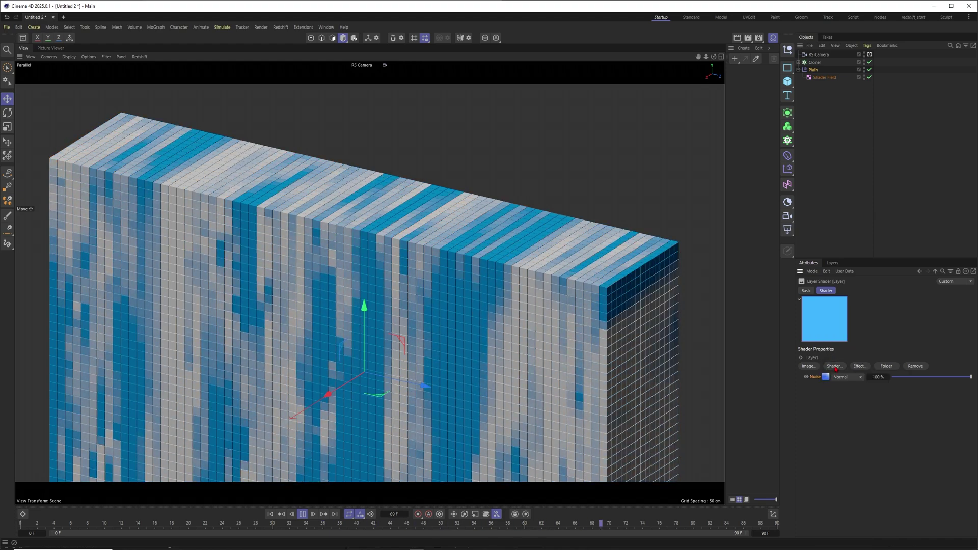
click(834, 365)
click(869, 522)
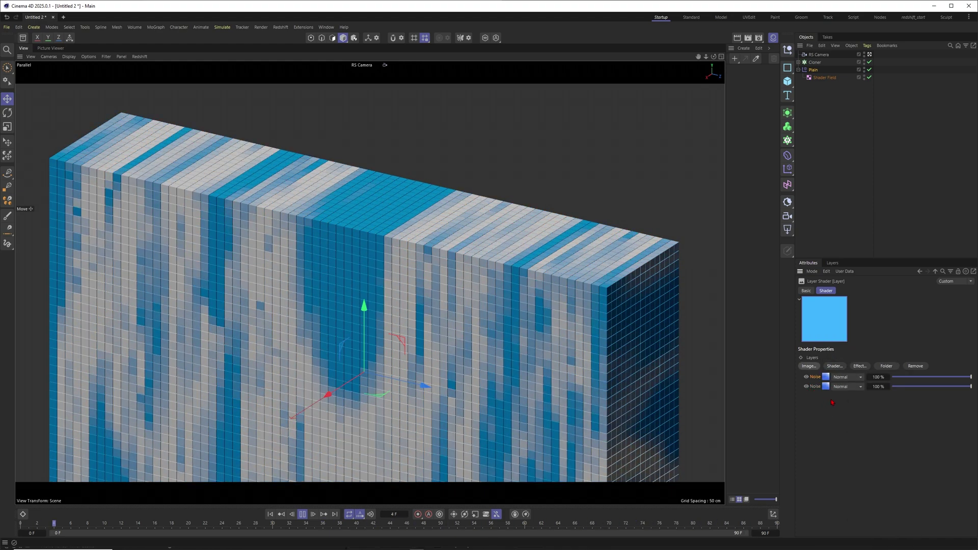
click(859, 377)
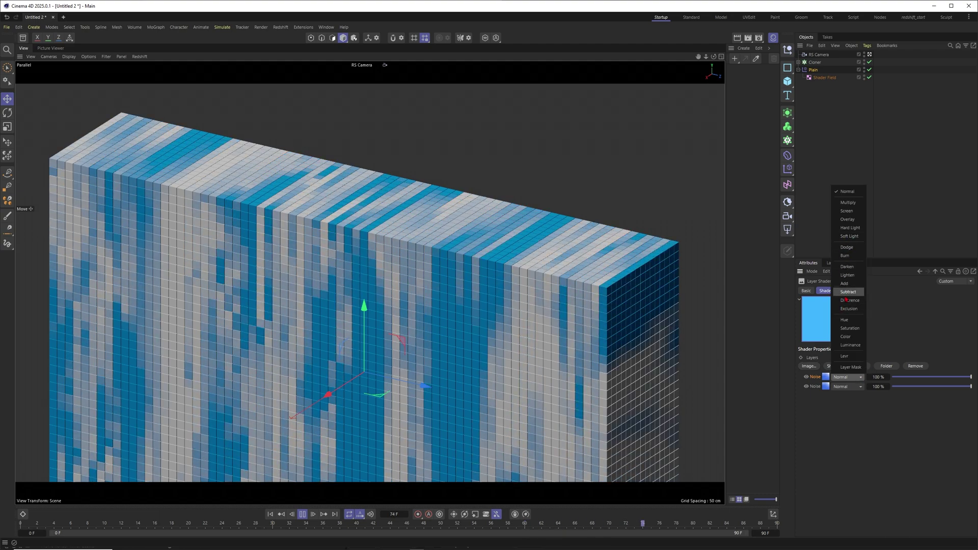
click(846, 266)
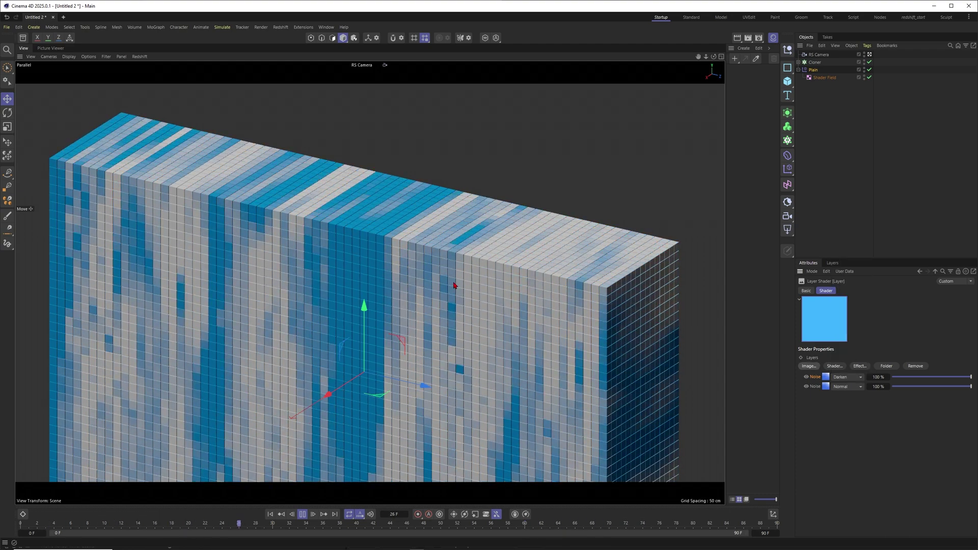
- Change Color 1 of the Darken noise layer from blue to a light turquoise
click(825, 386)
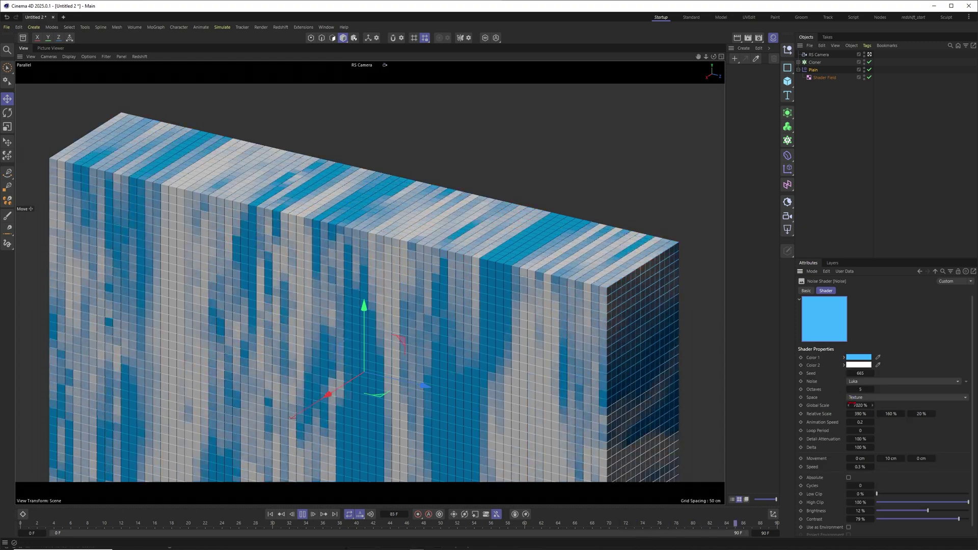
click(858, 356)
click(905, 428)
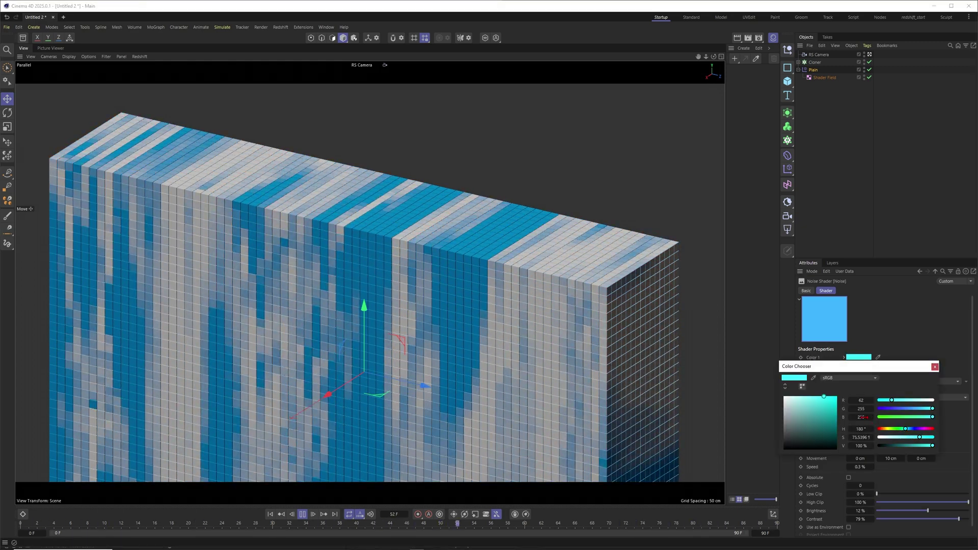
drag(823, 398, 820, 396)
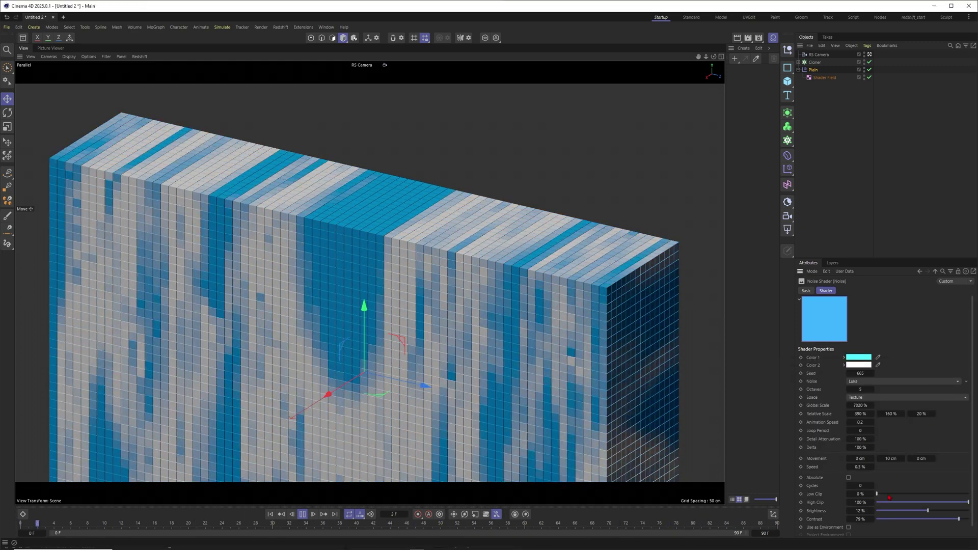
- Raise the turquoise noise's Seed slightly and set its Contrast to 88% and Brightness to 17%
drag(927, 511, 925, 512)
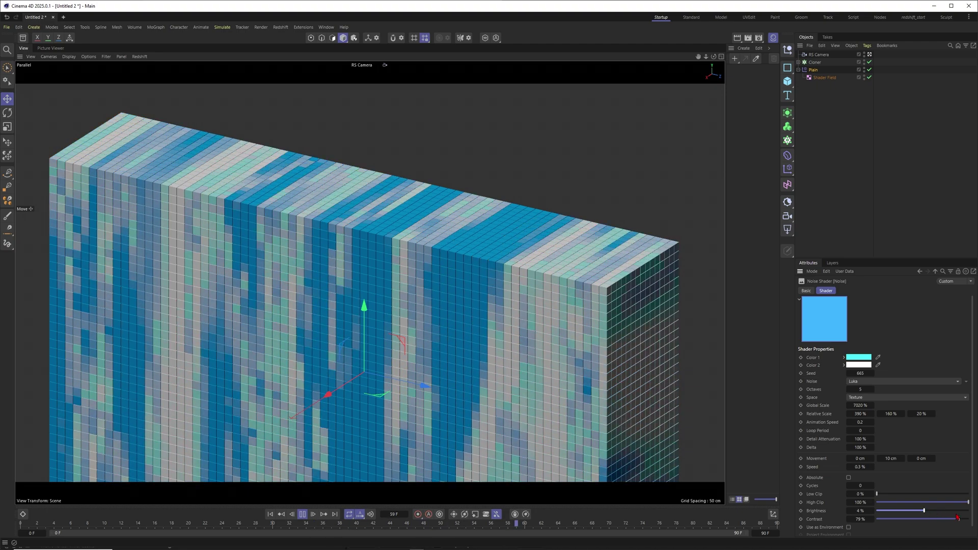
drag(957, 518, 960, 519)
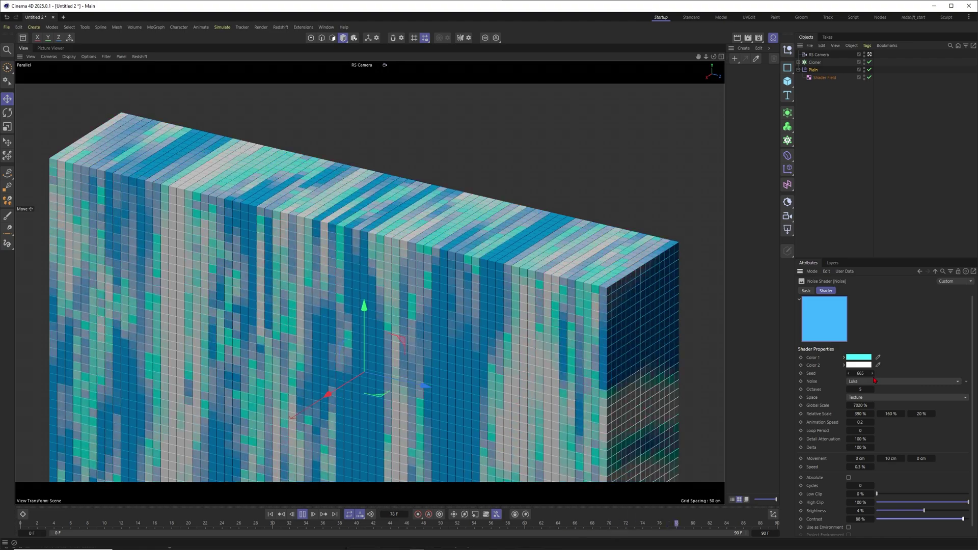
click(871, 372)
drag(923, 511, 921, 514)
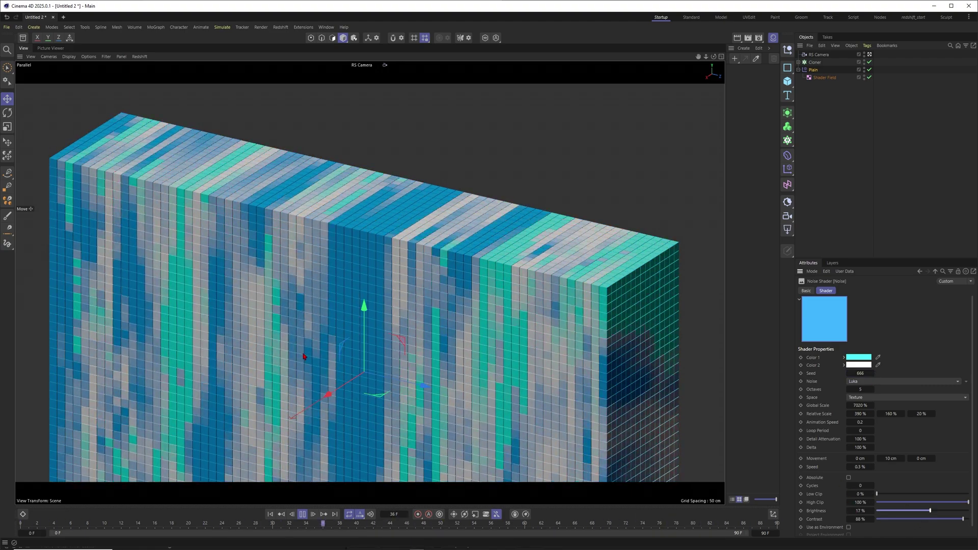
- Paste another copy of the blue noise as the uppermost layer of the Layer shader, blended with Darken
click(935, 271)
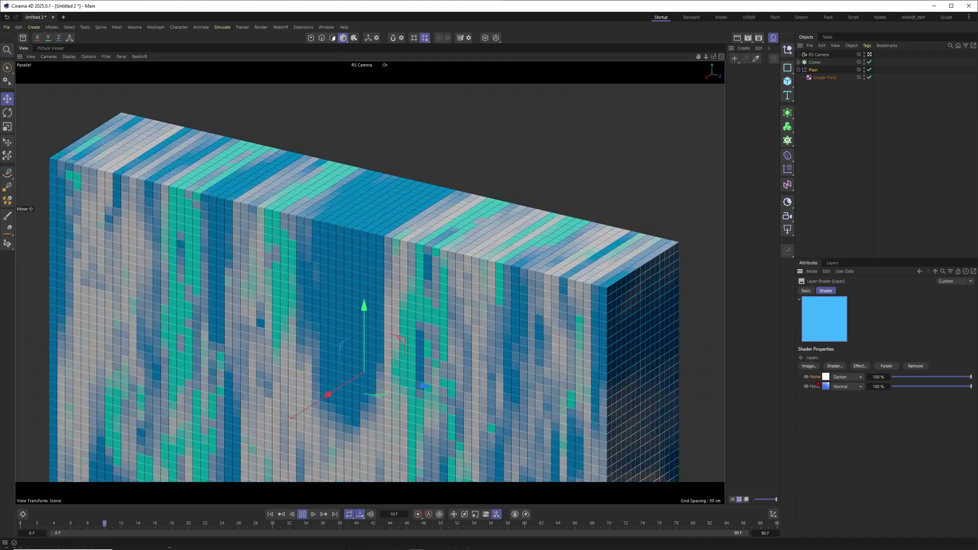
click(839, 367)
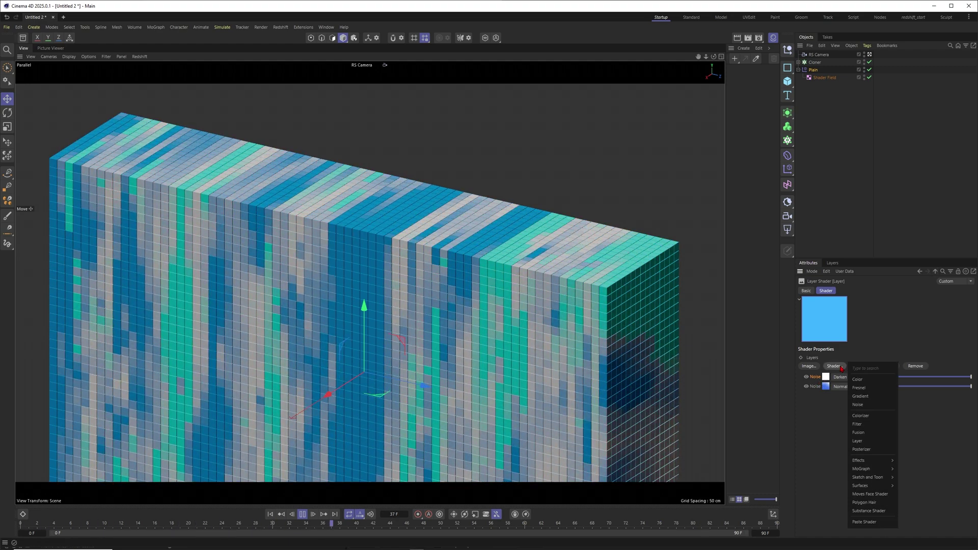
click(864, 522)
click(861, 379)
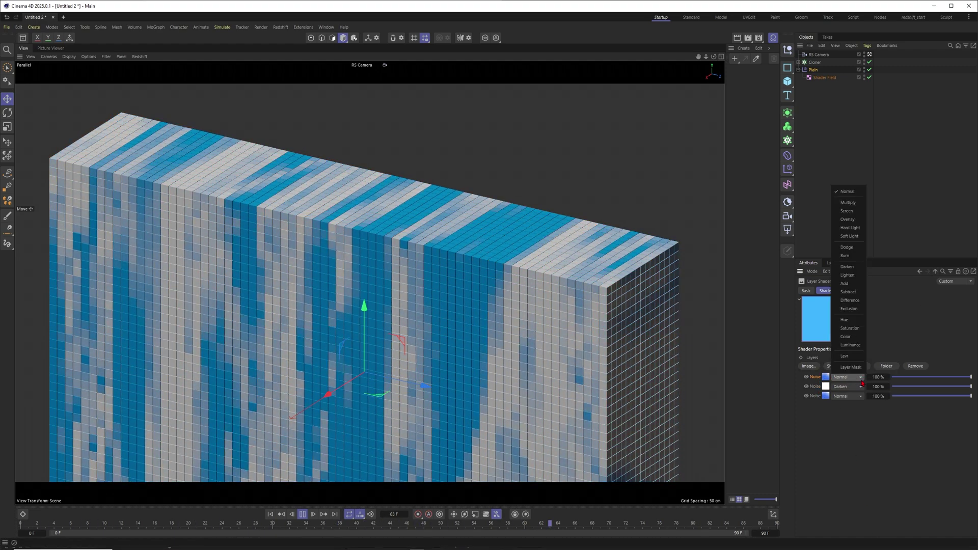
click(847, 266)
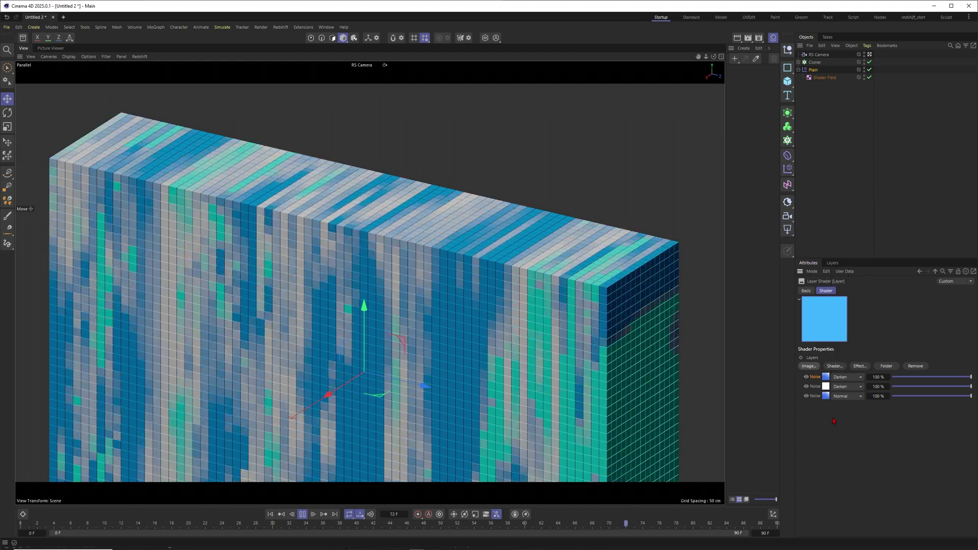
- Change the uppermost noise layer's Color 1 to bright green, RGB 114, 255, 83
click(826, 378)
click(856, 358)
drag(909, 429, 895, 430)
drag(824, 398, 815, 397)
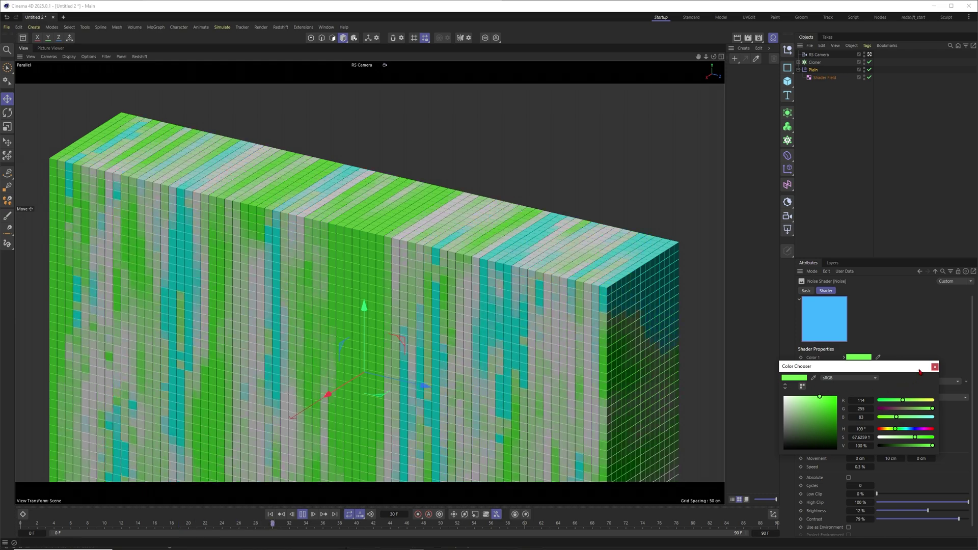
click(934, 366)
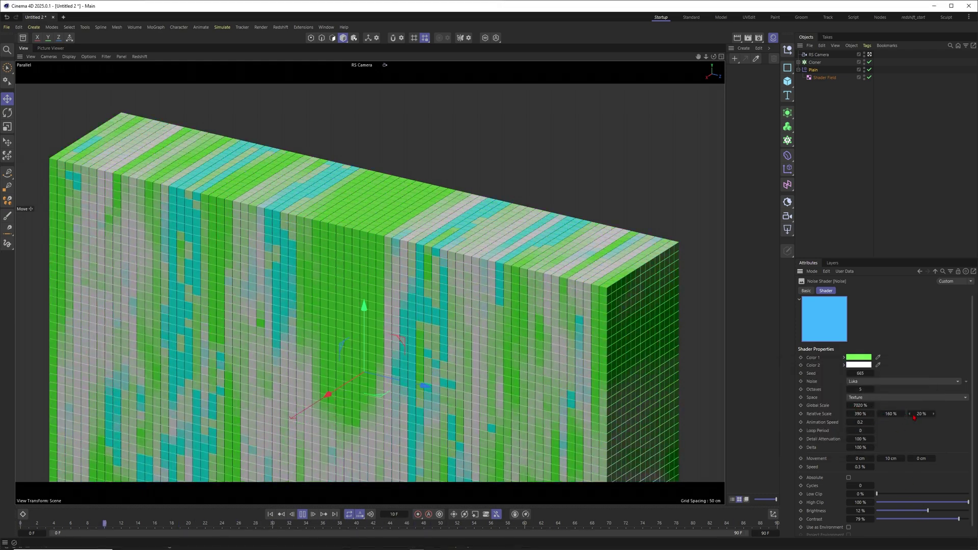
- Set the green noise's Relative Scale to 433%, 160% and 10%, raise its Seed slightly and set Brightness to 20%
drag(922, 414, 921, 414)
drag(859, 413, 858, 413)
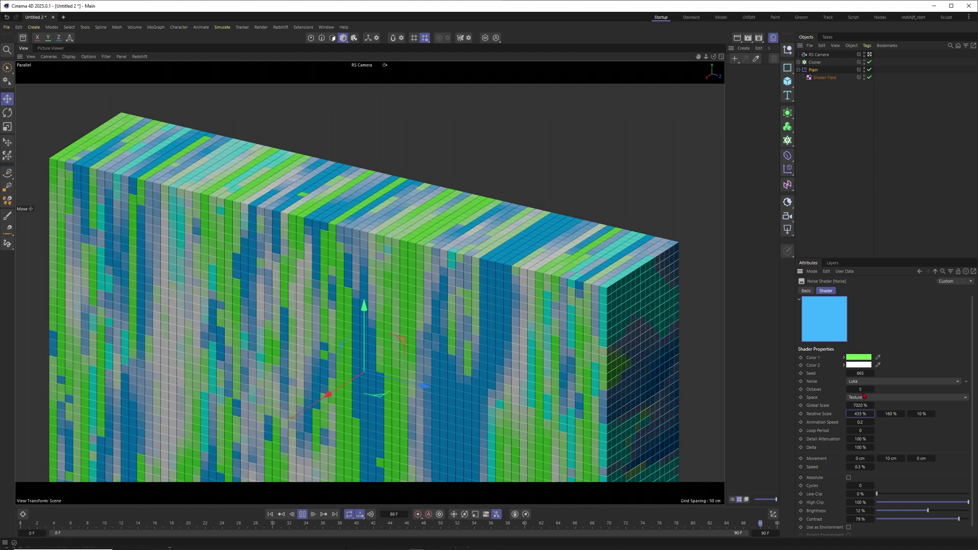
click(871, 373)
drag(925, 514, 919, 514)
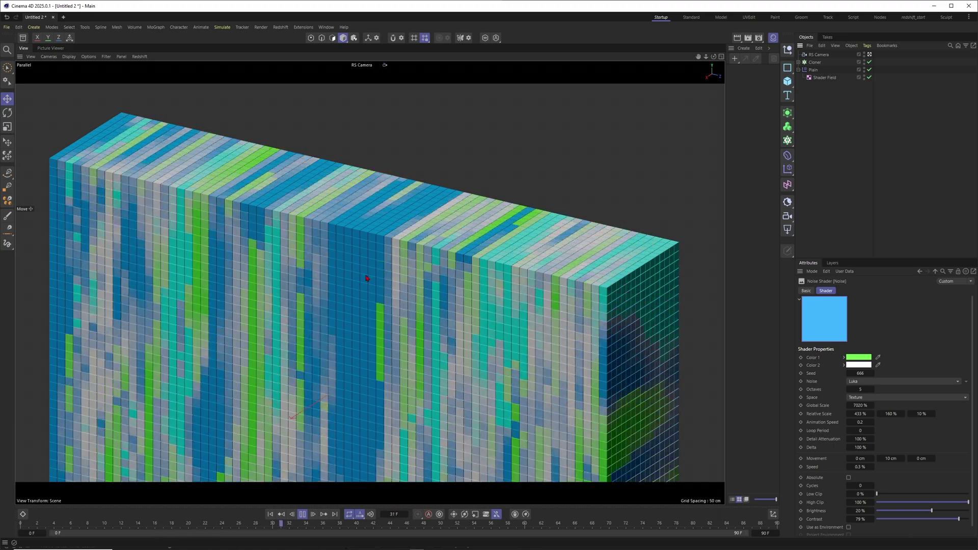
- Add a second Plain effector to the Cloner and open its transform parameters
click(813, 70)
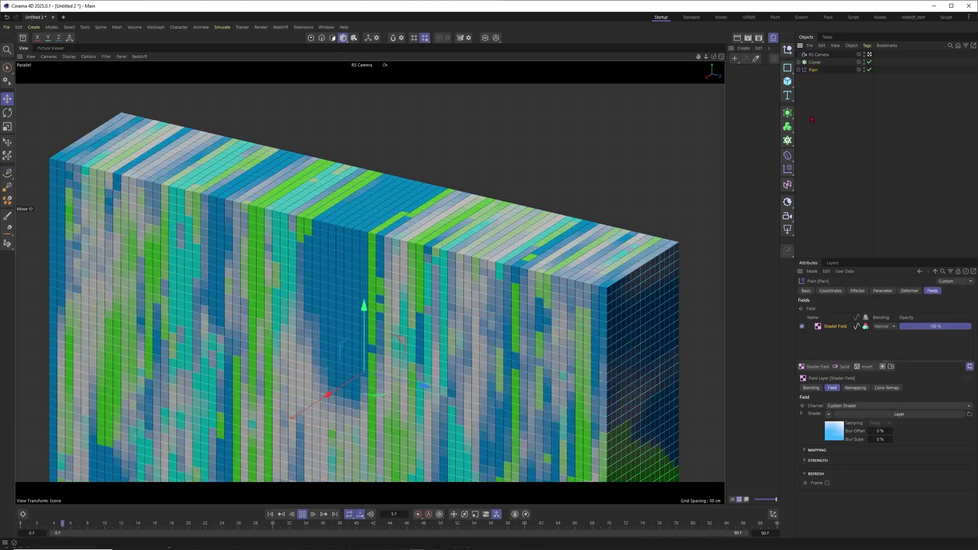
click(819, 108)
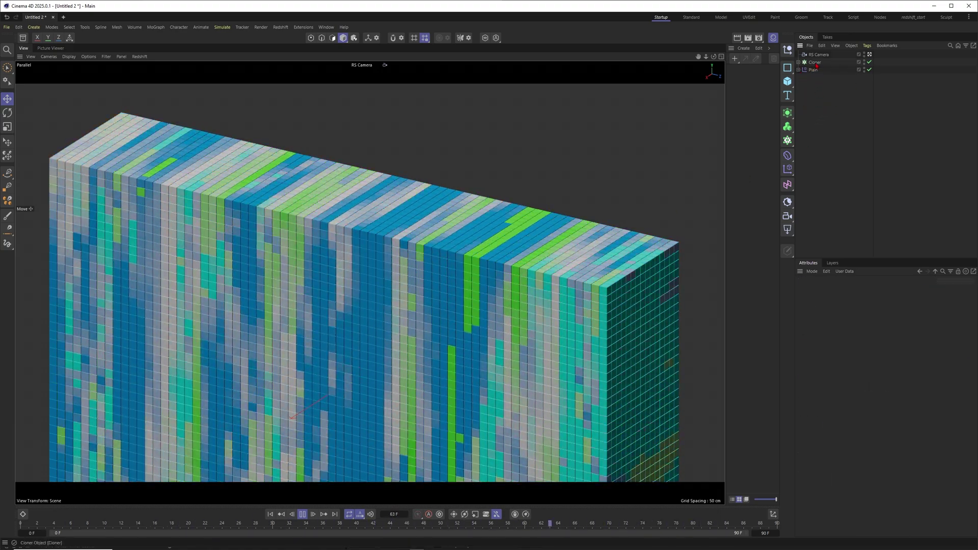
click(814, 62)
click(156, 27)
mouse_move(204, 42)
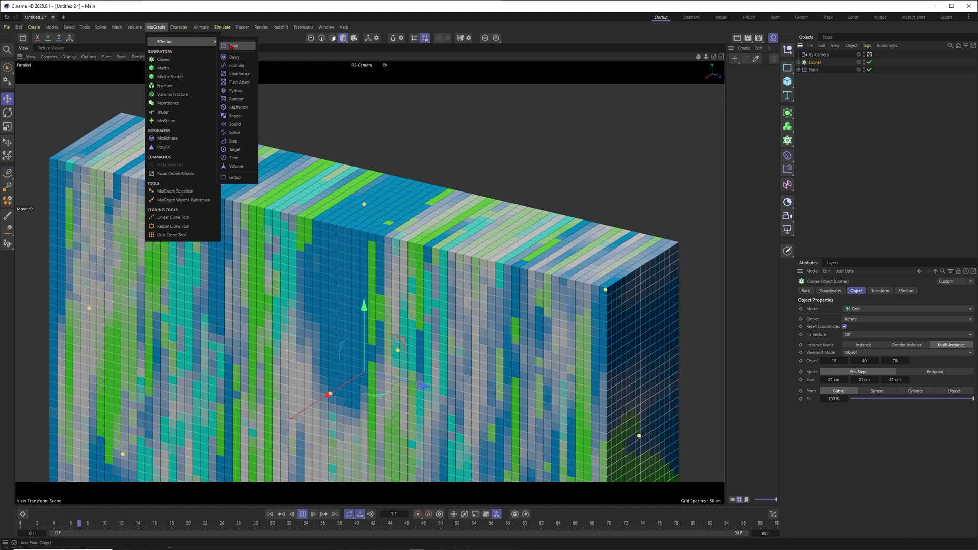
click(233, 46)
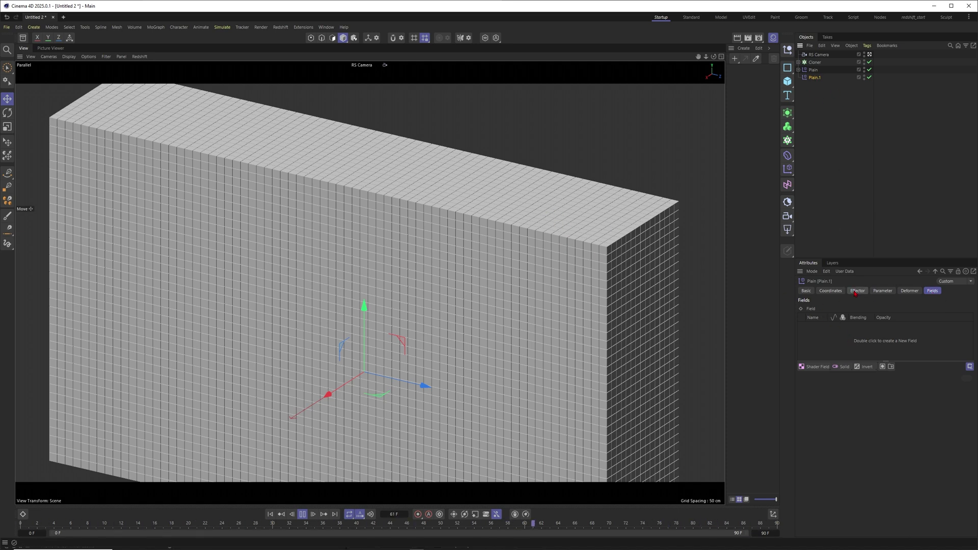
click(882, 290)
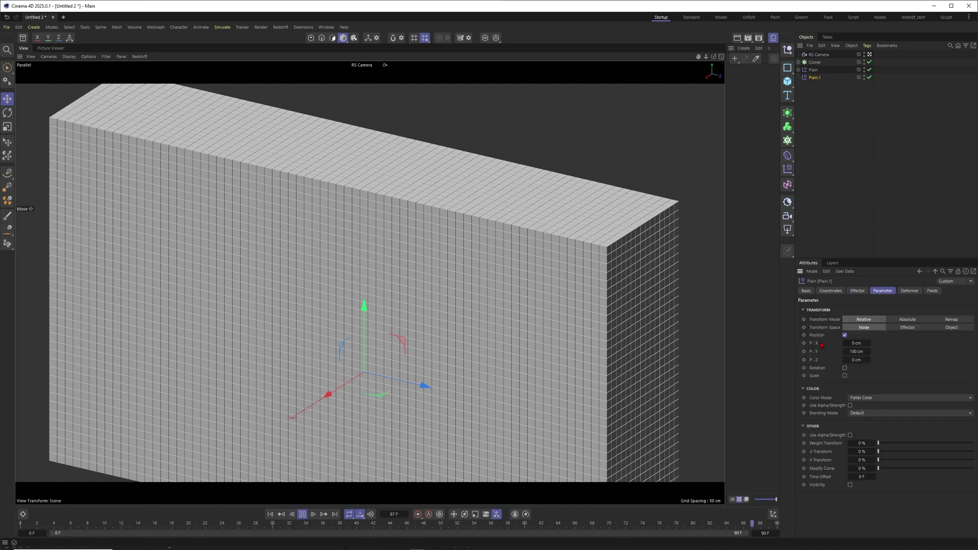
- Turn the second Plain effector's Color Mode off and rename the first Plain effector to Plain color
click(860, 400)
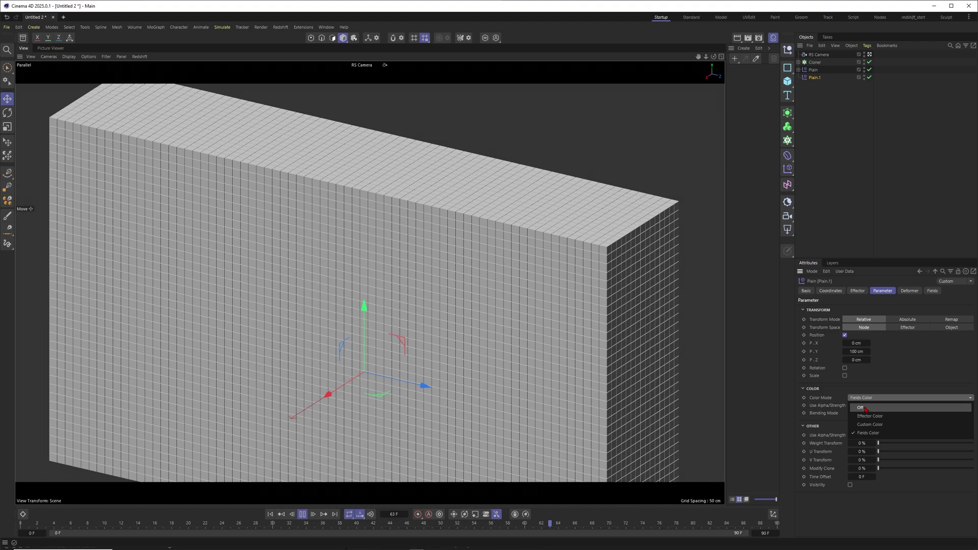
click(861, 407)
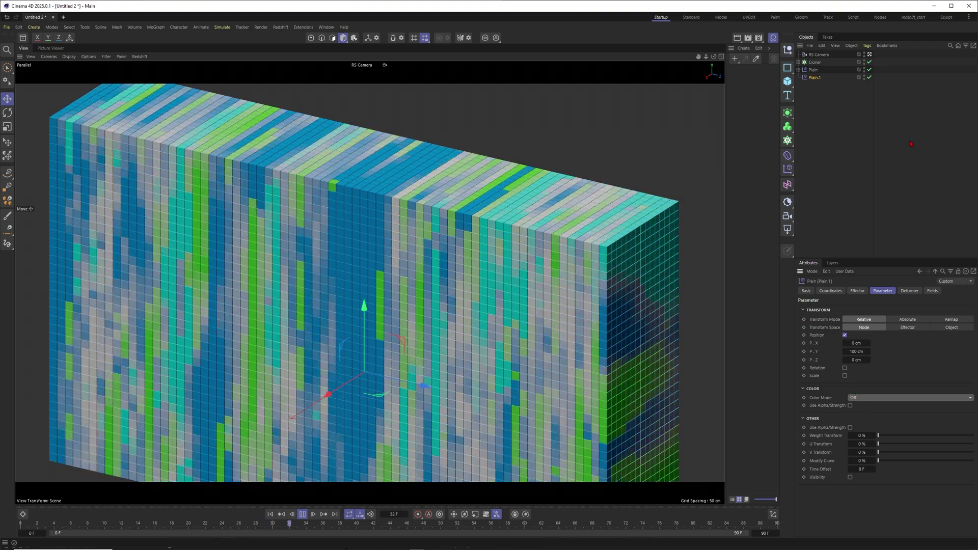
click(813, 70)
double_click(813, 69)
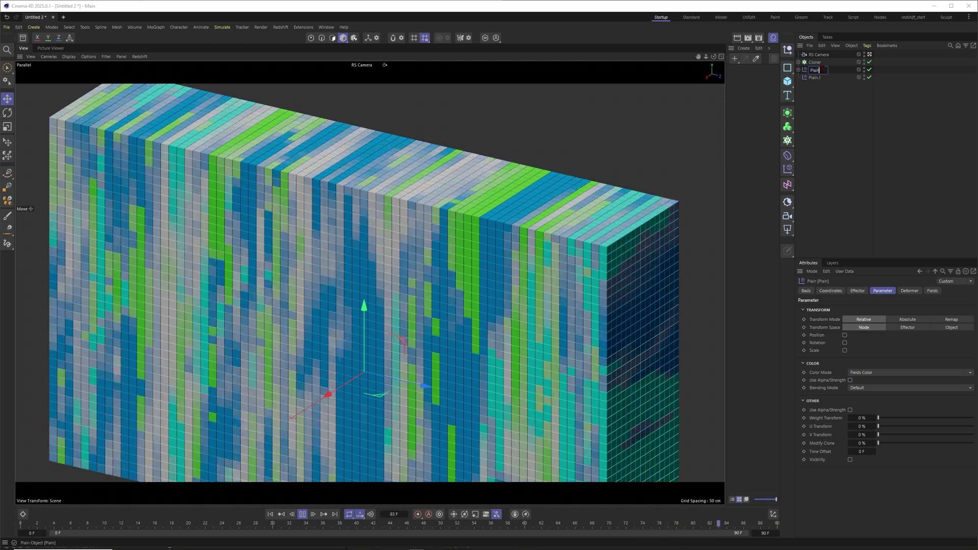
text(color)
key(Return)
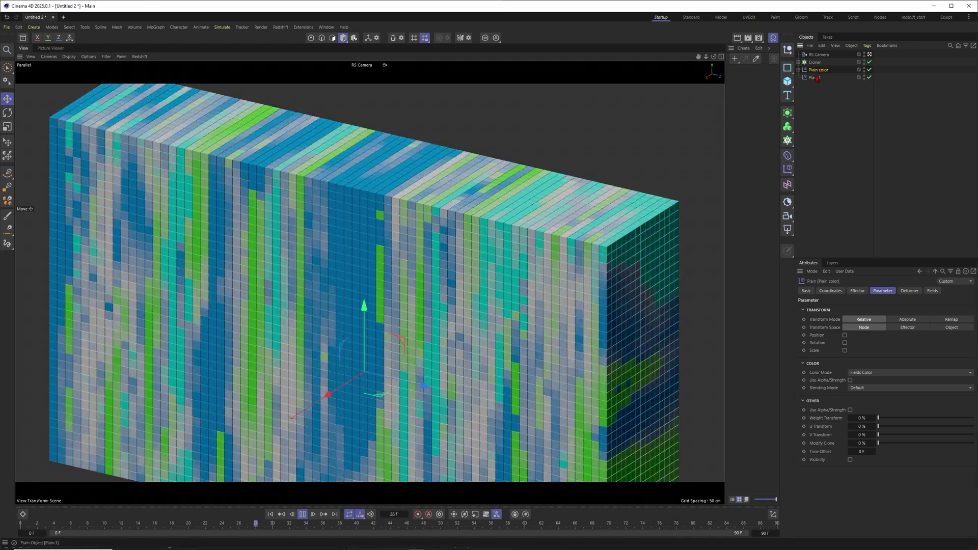
- Disable position on the Plain.1 effector, enable rotation with a bank (R.B) of 90°, and stop playback
click(814, 77)
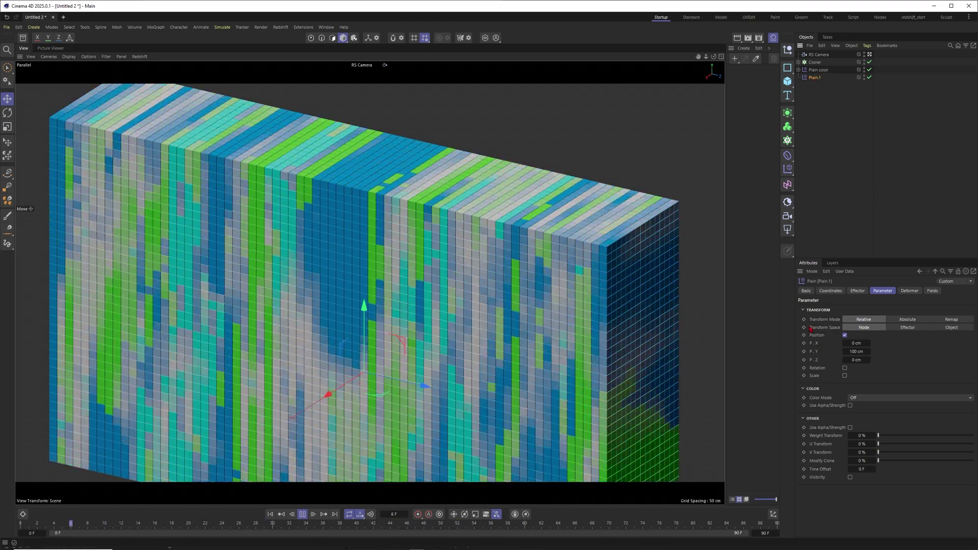
click(844, 336)
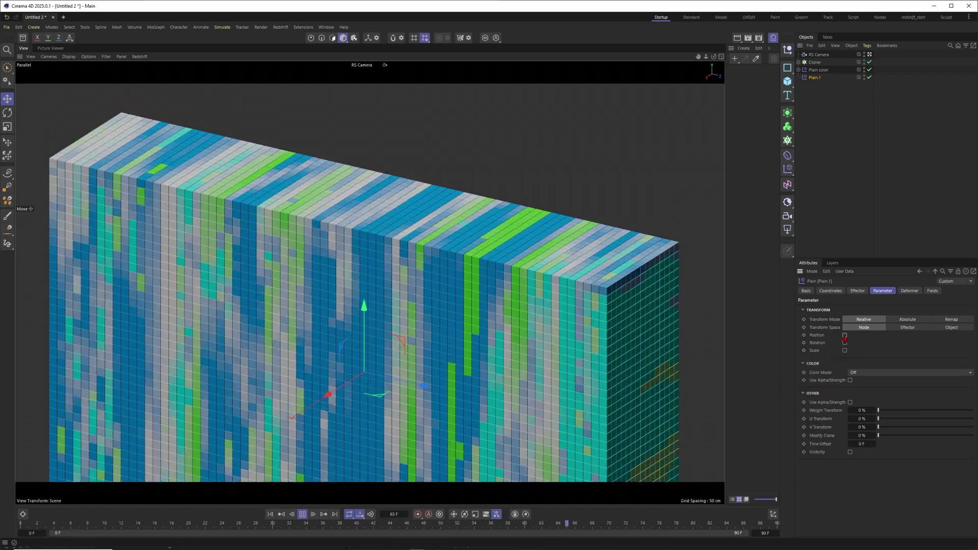
click(844, 336)
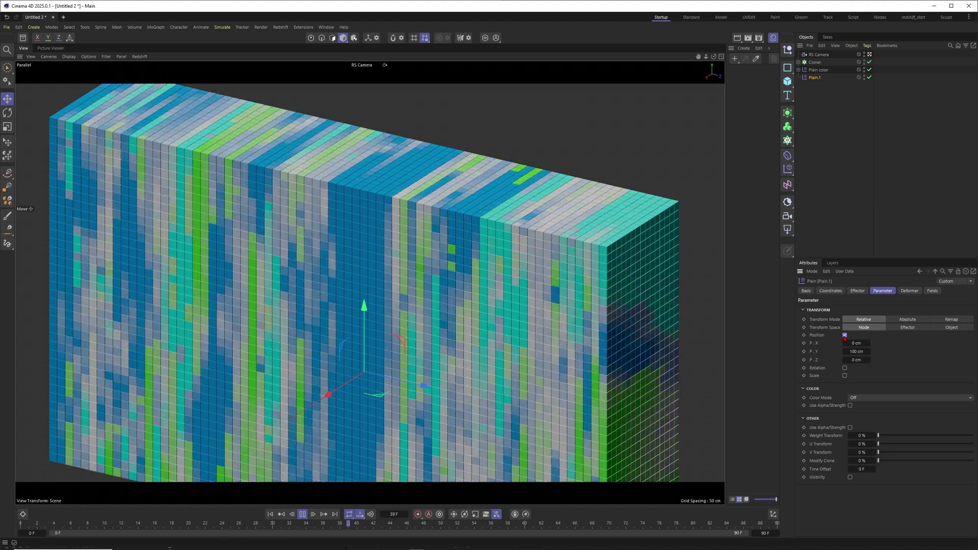
click(844, 336)
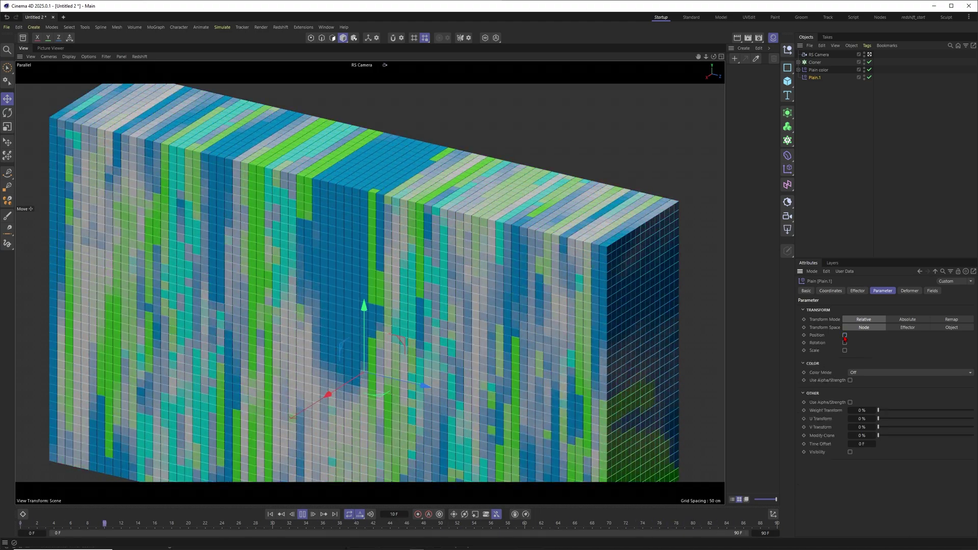
click(845, 343)
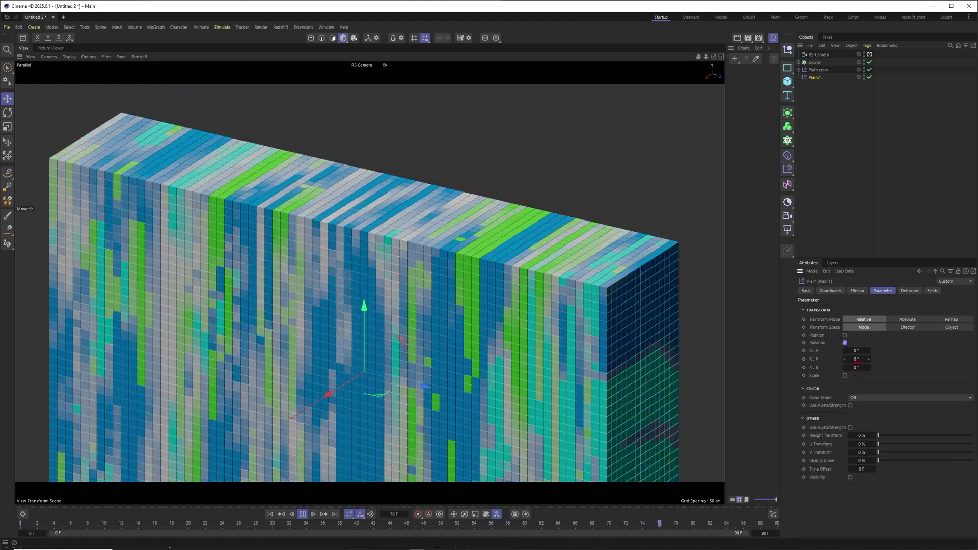
drag(845, 359, 862, 367)
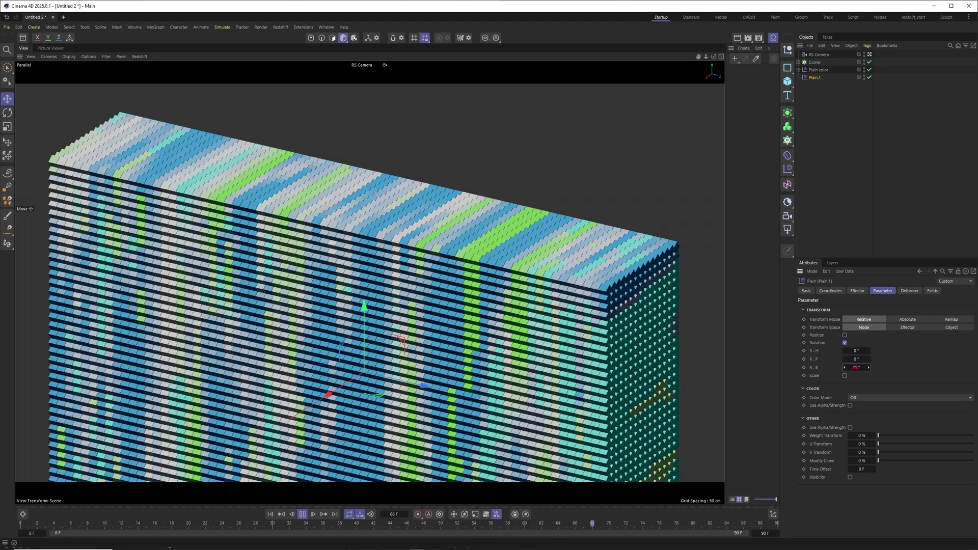
click(854, 367)
text(90)
key(Return)
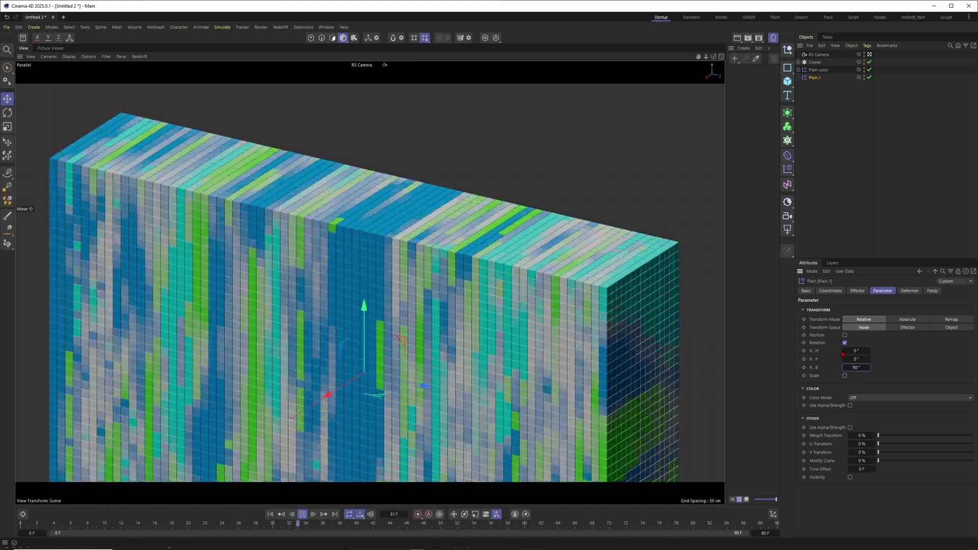
key(F8)
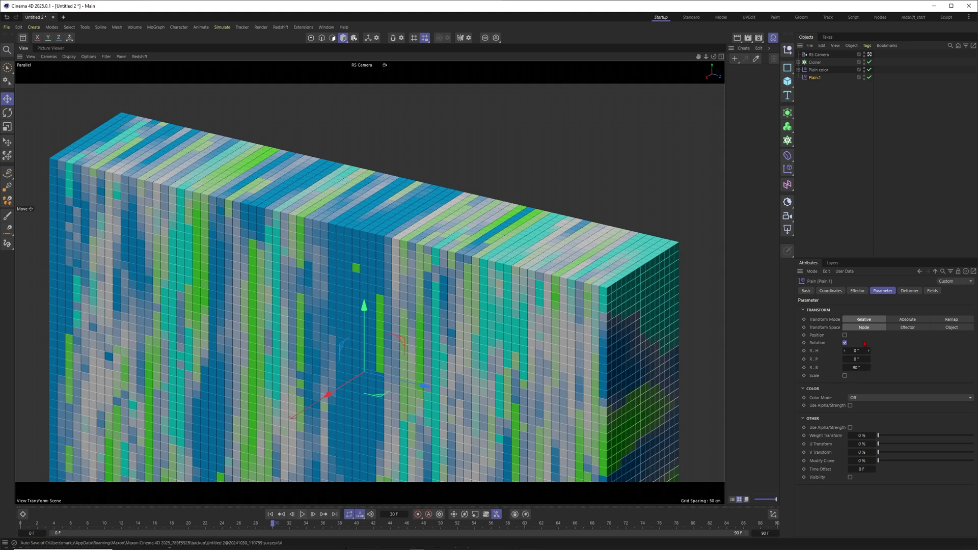
- Copy the Plain color effector's Shader Field onto the Plain.1 effector and open its Fields settings
click(798, 70)
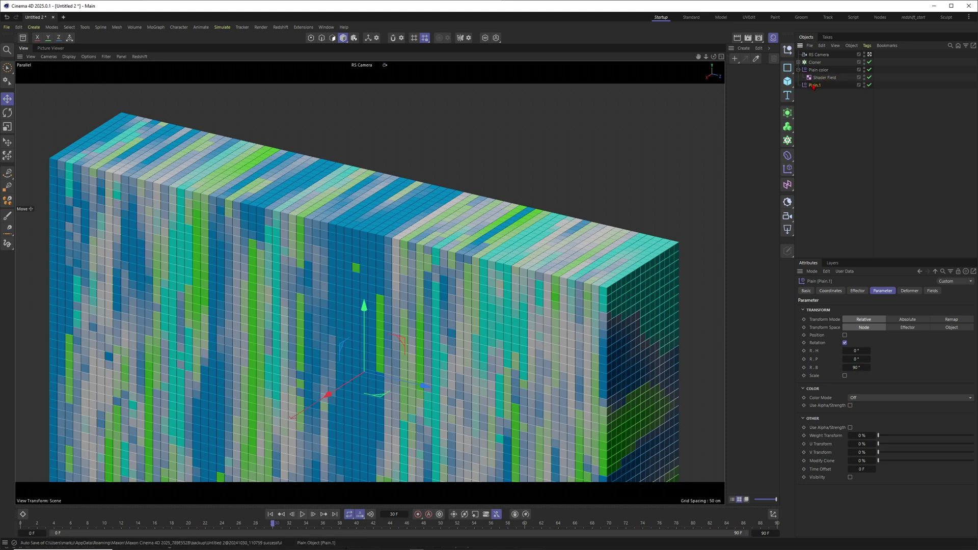
mouse_move(821, 77)
mouse_down()
mouse_move(827, 86)
mouse_move(817, 87)
mouse_up()
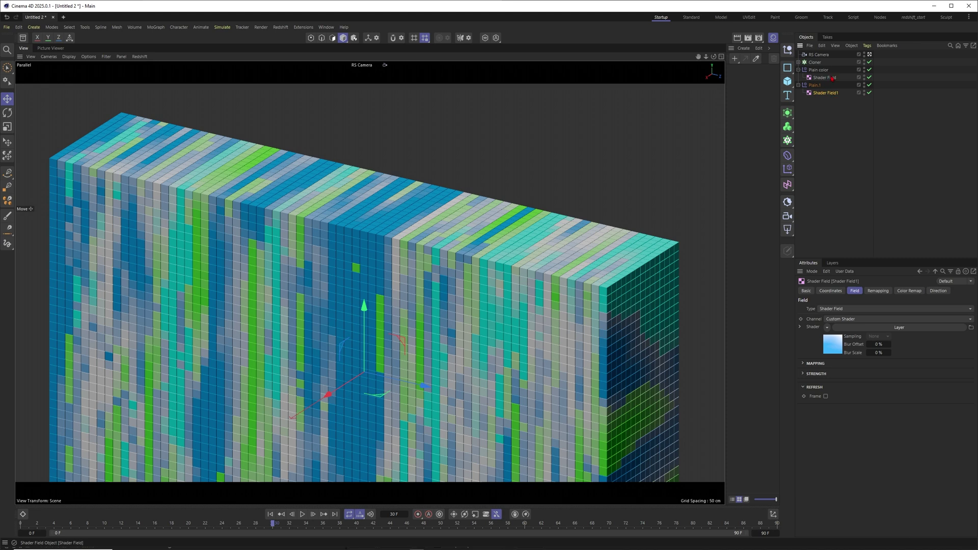
click(817, 85)
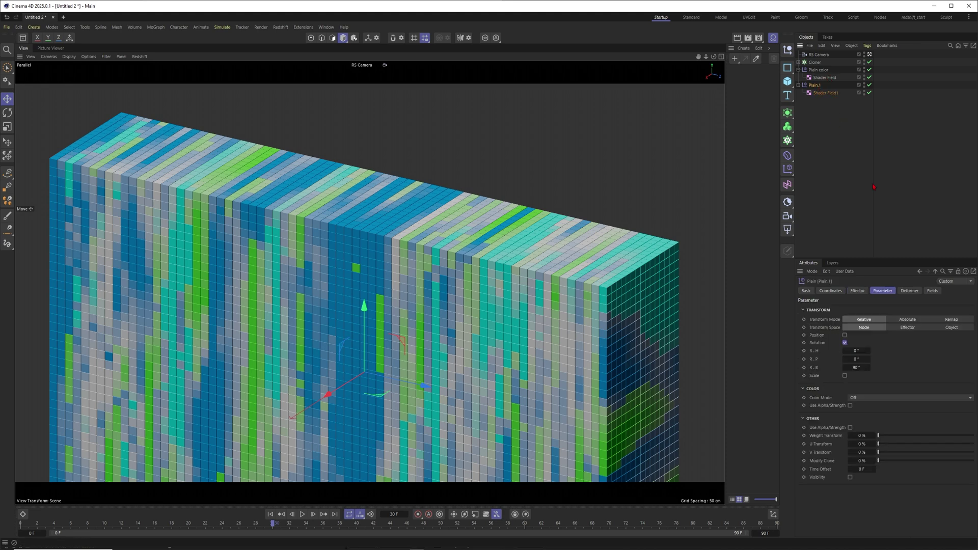
click(933, 290)
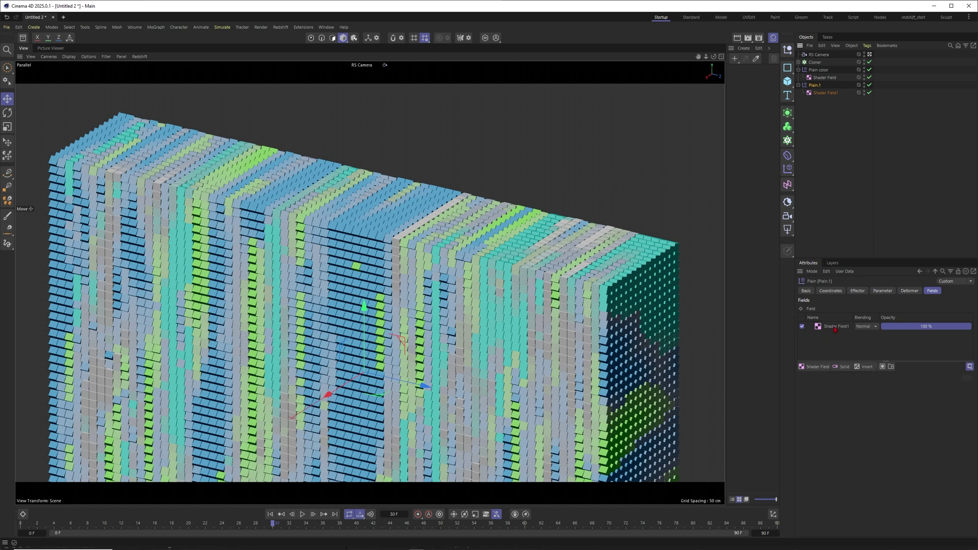
- Delete the extra noise layers from the Plain.1 Shader Field's Layer shader, keeping only the base noise
click(834, 327)
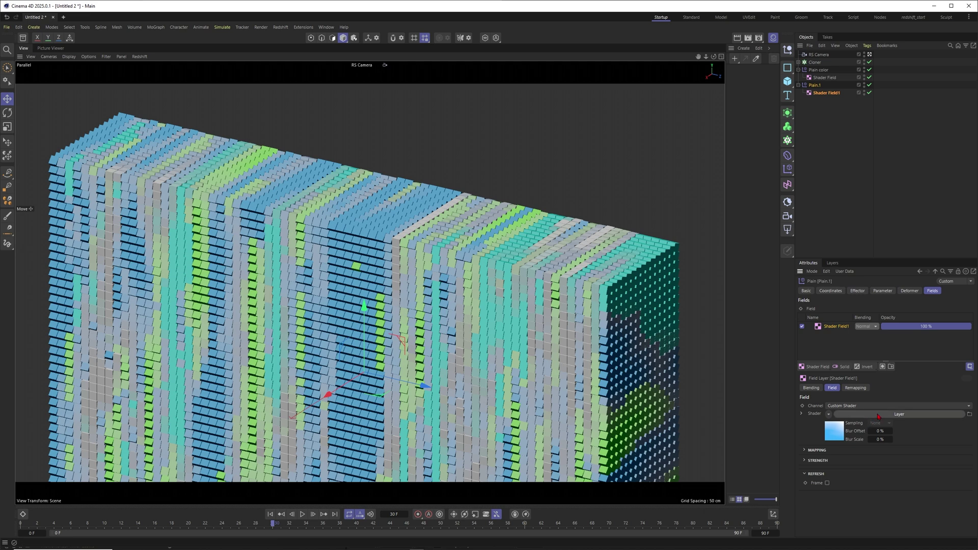
click(899, 413)
key(Delete)
click(813, 378)
key(Delete)
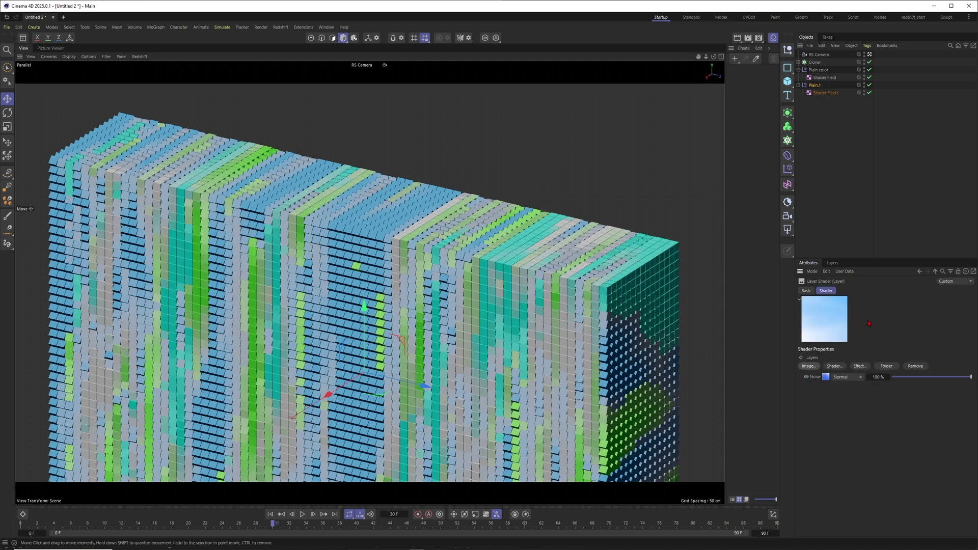
- Open the remaining noise, set its Color 1 to black and preview the animation
click(825, 377)
click(858, 357)
drag(828, 402, 837, 451)
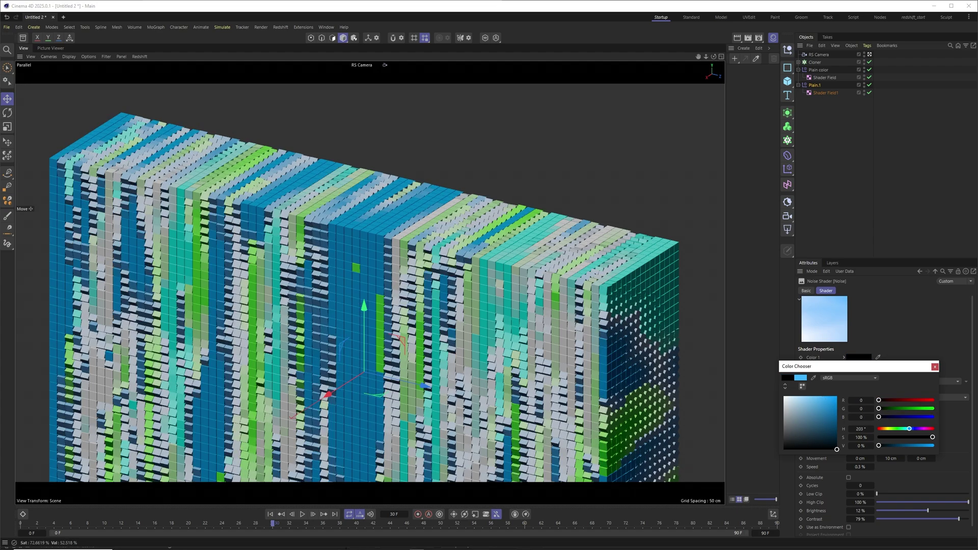
click(934, 367)
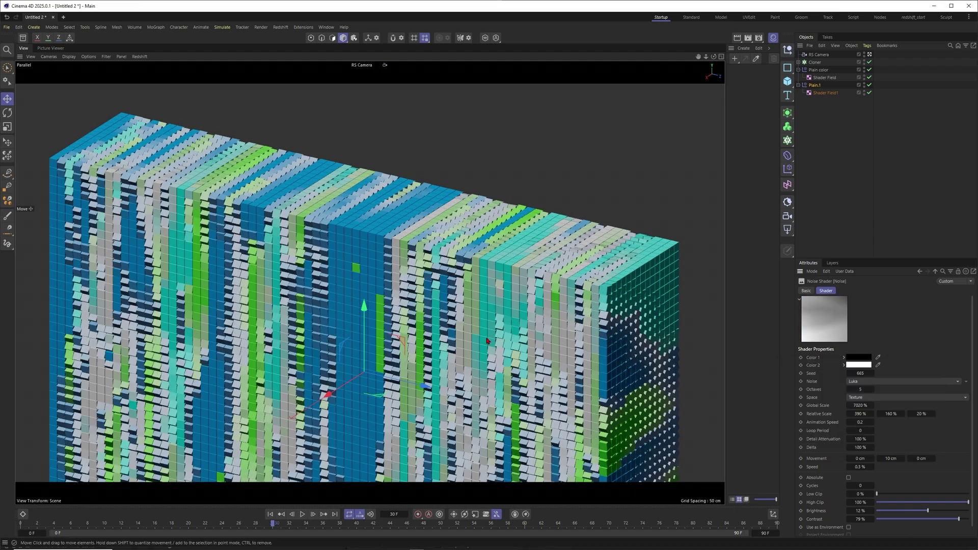
click(302, 514)
click(302, 514)
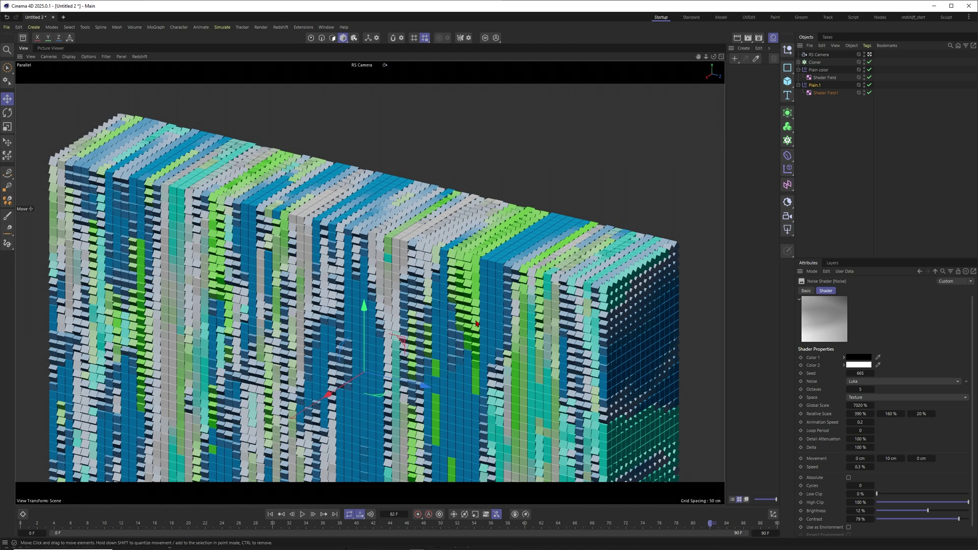
- Set the noise's Color 2 to black and its Color 1 to white, RGB 255, 255, 255
click(859, 365)
drag(816, 412, 784, 456)
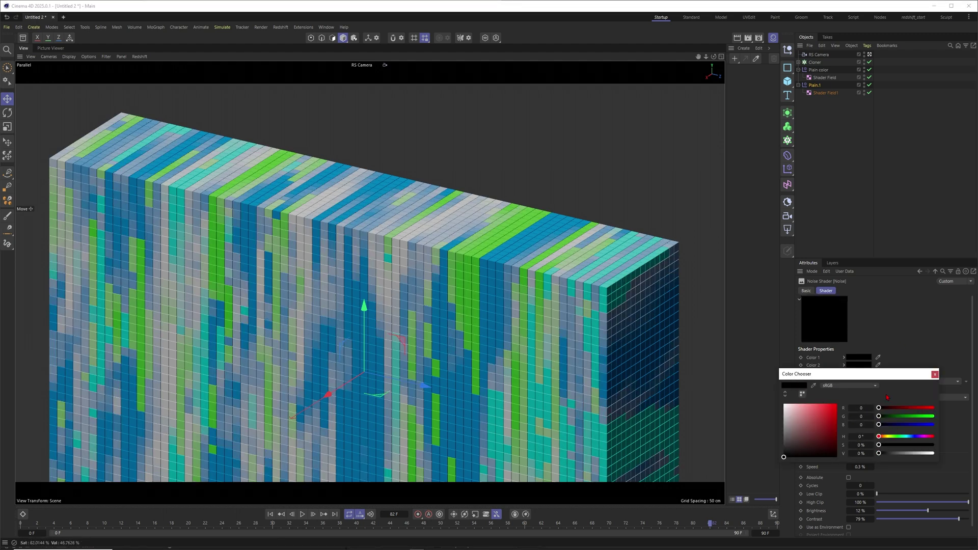
click(935, 373)
click(865, 358)
drag(803, 414, 783, 397)
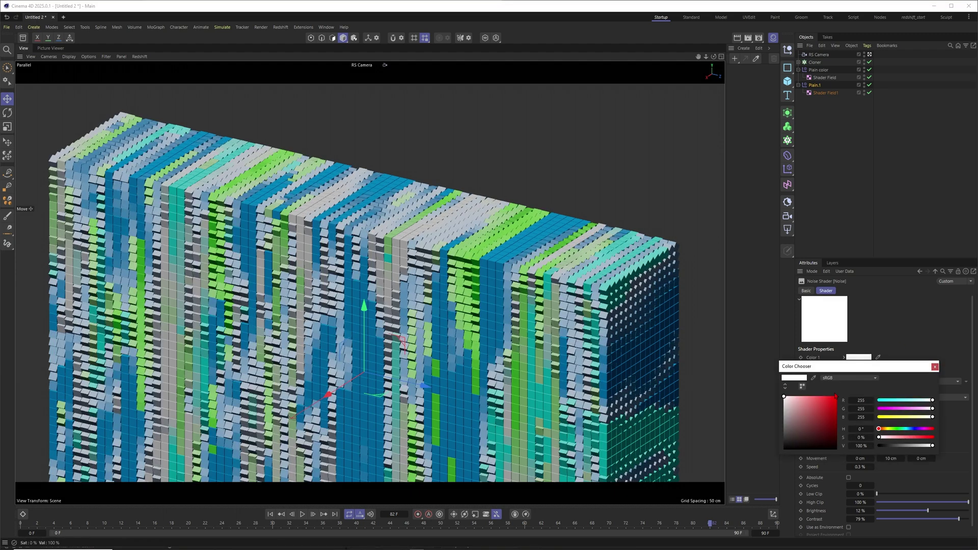
click(934, 366)
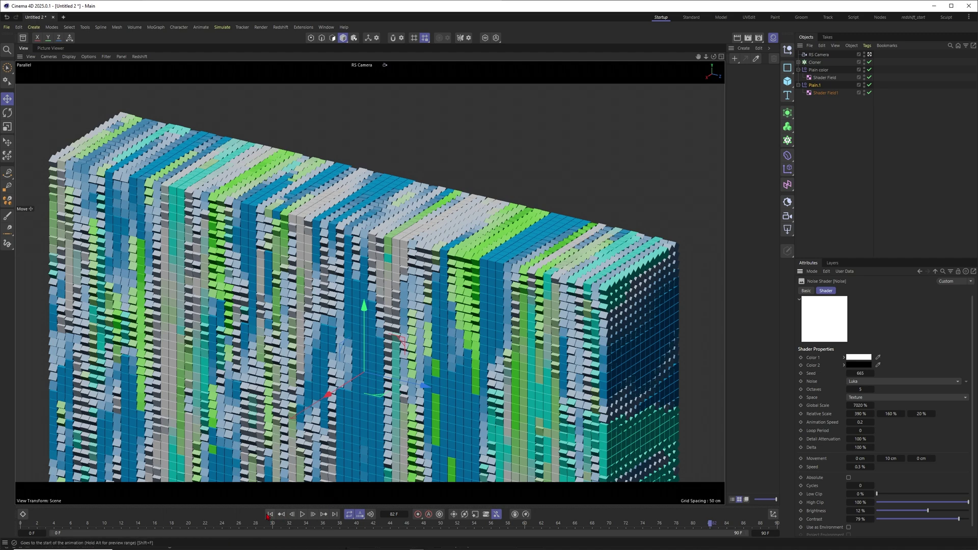
- Play the animation from its first frame and disable the Plain color effector to preview the rotation without color
click(270, 514)
click(302, 514)
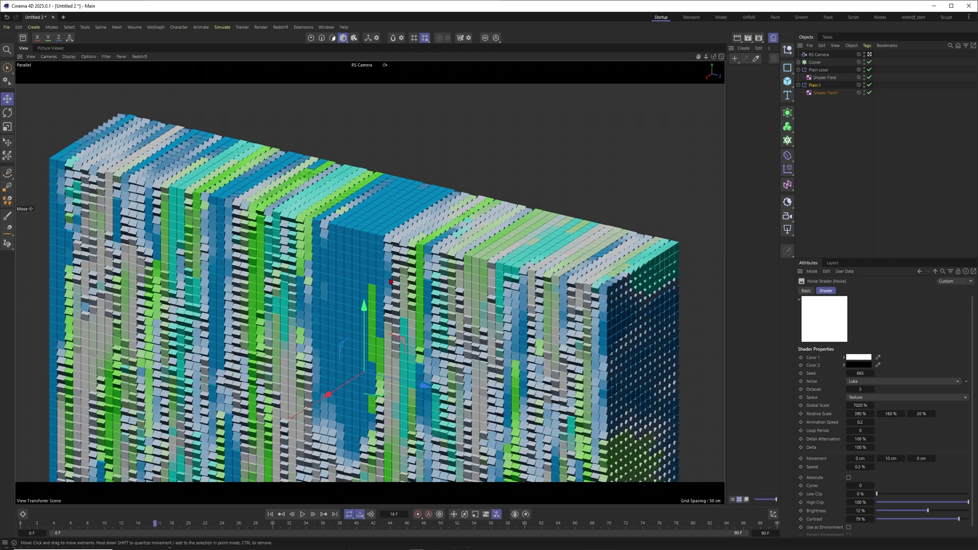
click(870, 70)
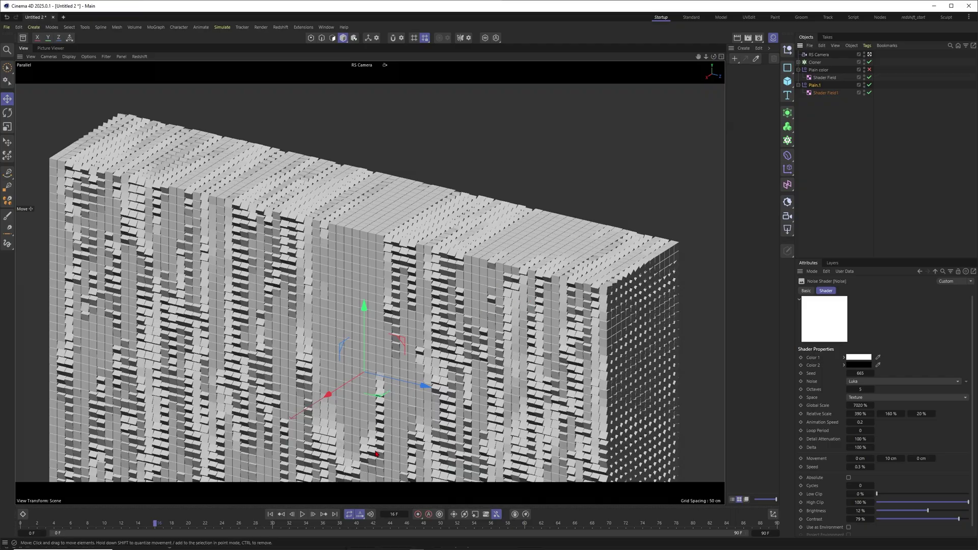
key(F8)
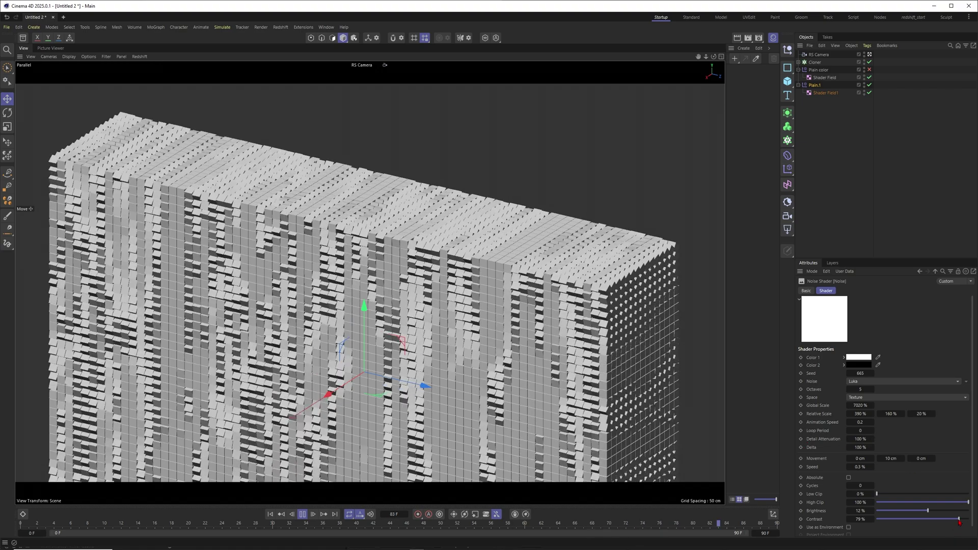
- Set the rotation noise's Contrast to 86%, Brightness to 4%, Animation Speed to 0.1 and Speed to 0.2%
drag(959, 521, 924, 513)
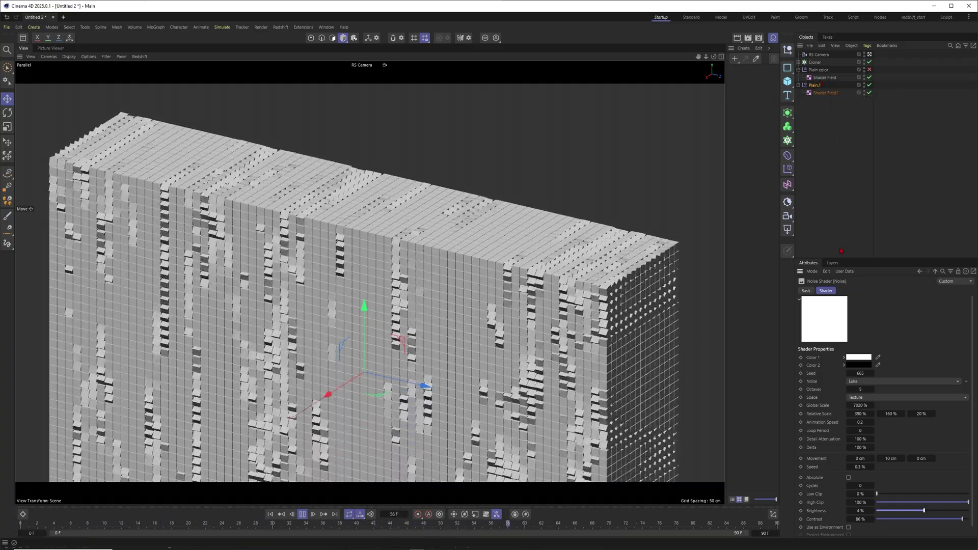
double_click(861, 422)
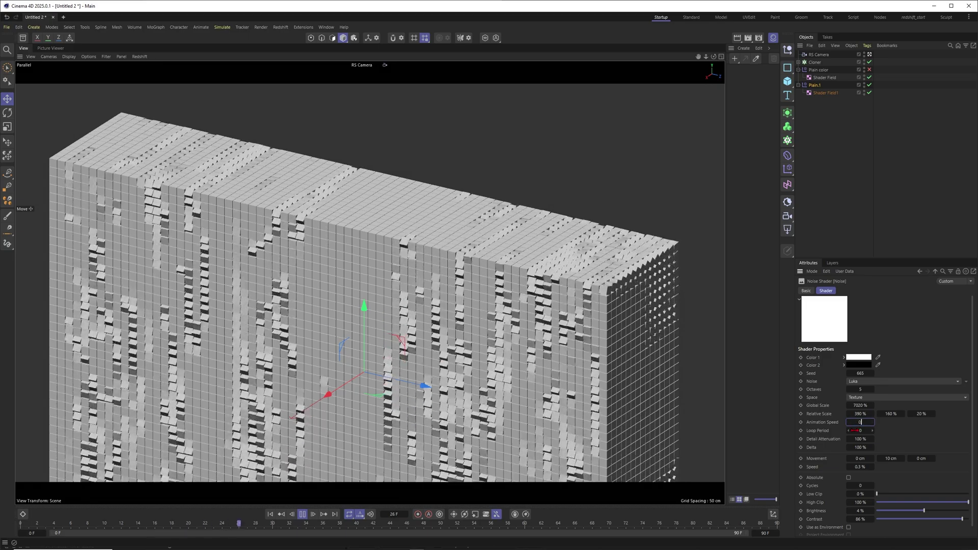
text(0.1)
click(857, 466)
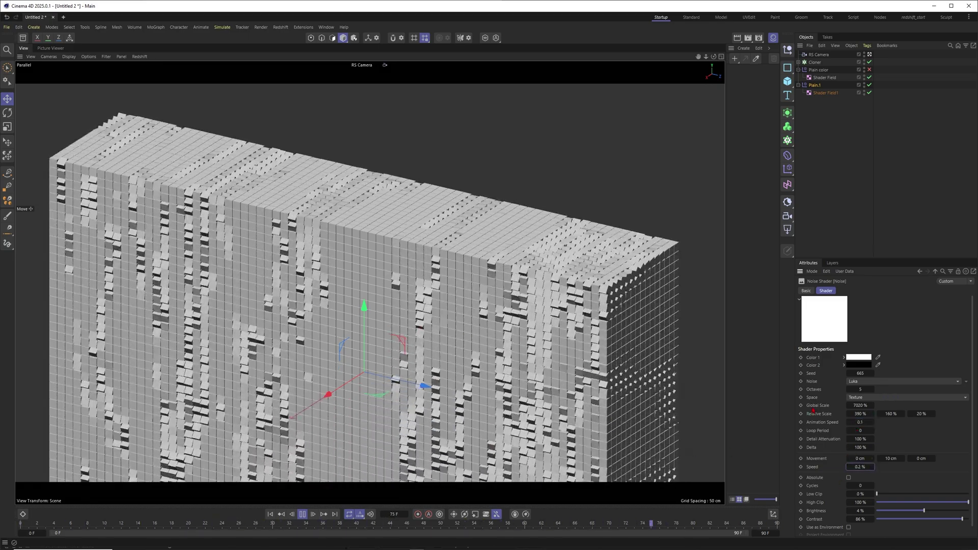
- Increase the rotation noise's Global Scale to 13950%, with Brightness at 10% and Contrast at 58%
drag(858, 406, 881, 406)
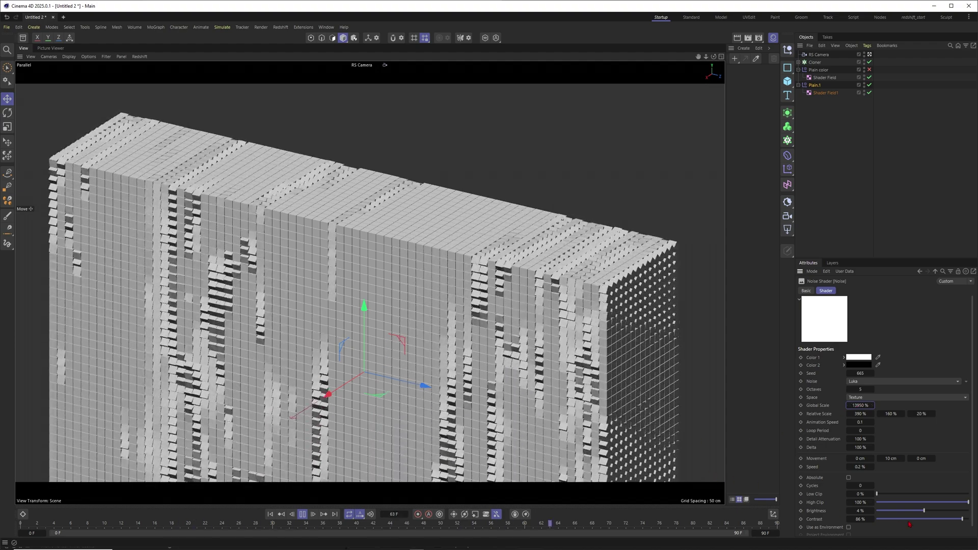
drag(923, 511, 928, 510)
drag(962, 519, 960, 519)
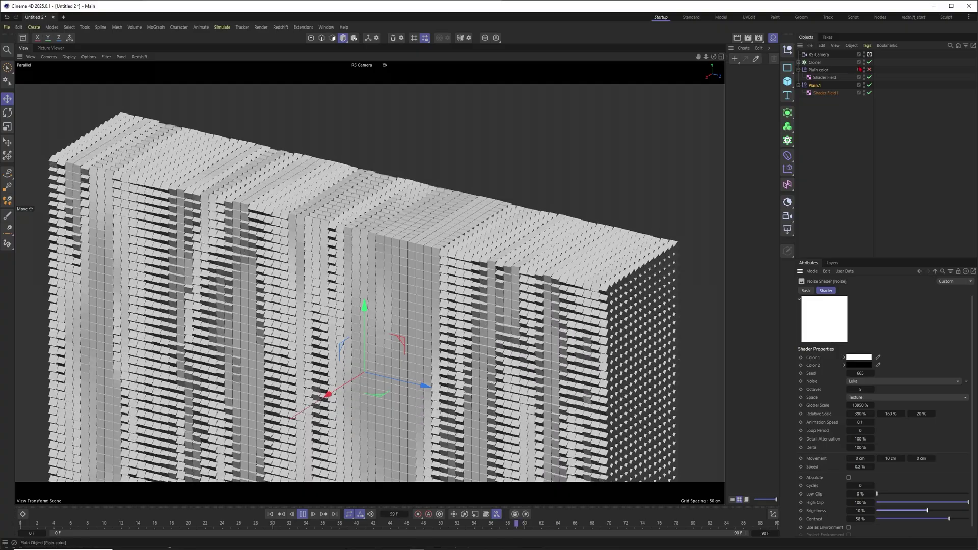
- Re-enable the Plain color effector and set the Plain.1 effector's bank rotation (R.B) to 180°
click(868, 70)
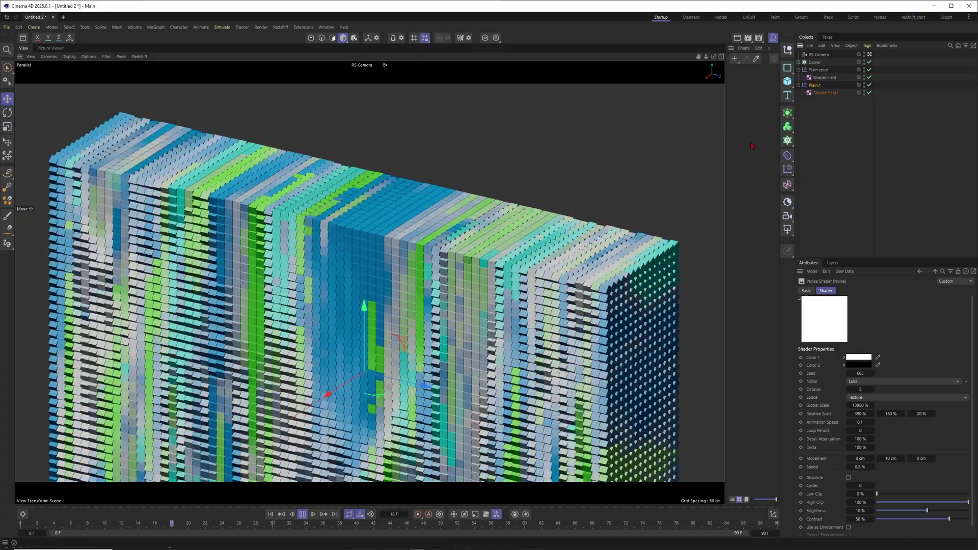
click(814, 85)
click(858, 291)
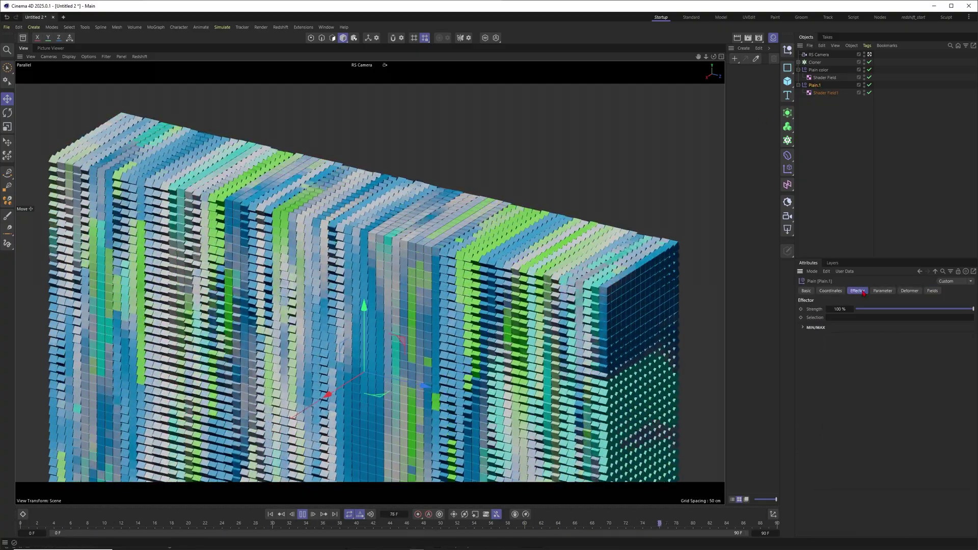
click(883, 290)
drag(859, 368, 881, 368)
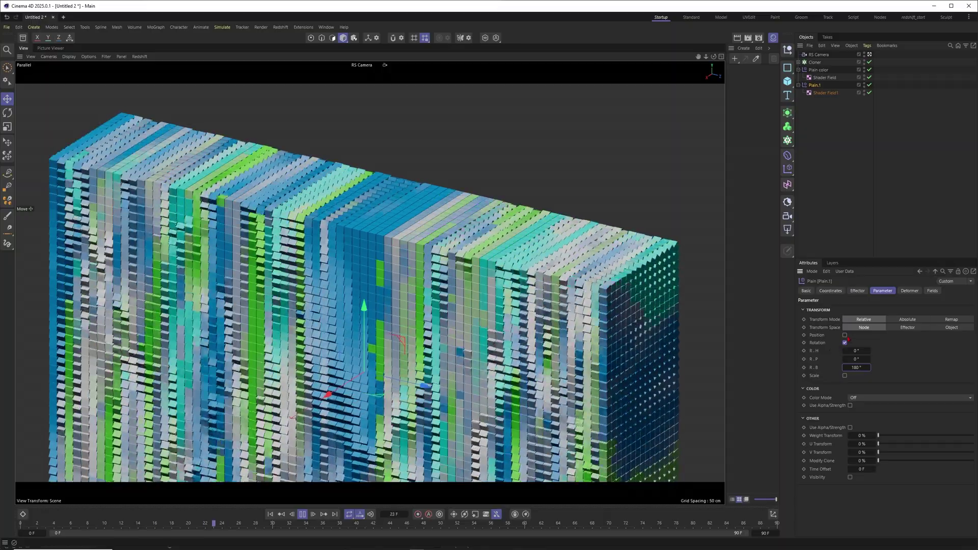
- Enable position on the Plain.1 effector with P.X at 91 cm, P.Y at 0 cm and P.Z at 0 cm
click(844, 335)
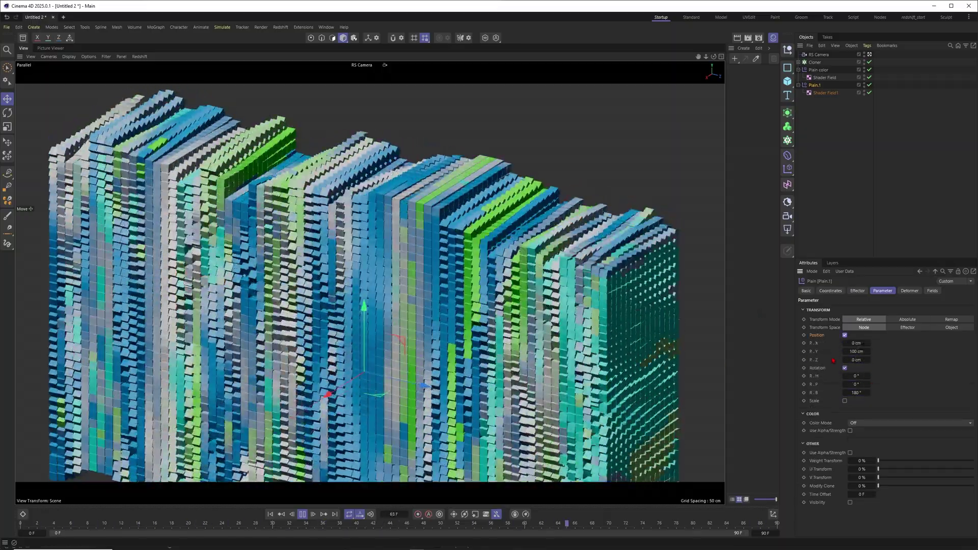
click(856, 352)
text(0)
key(Return)
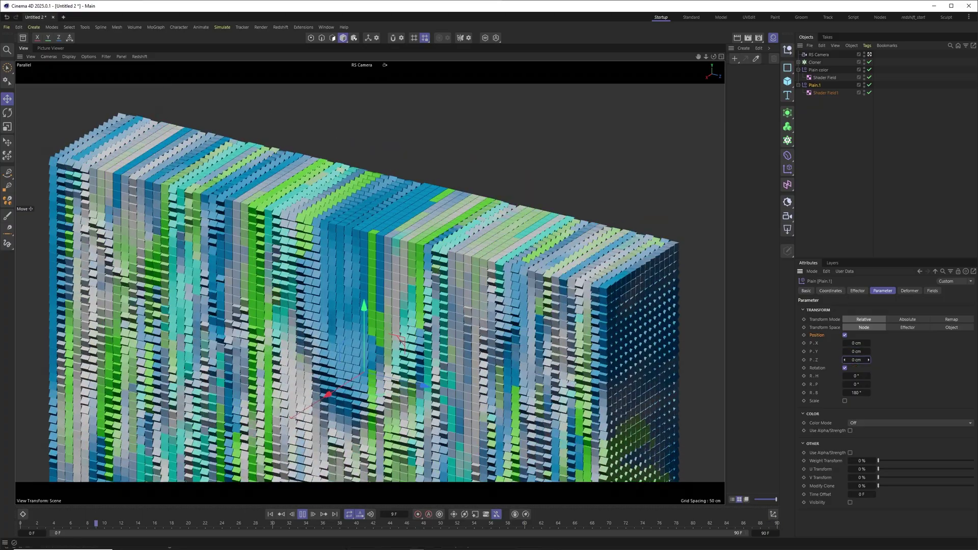
drag(868, 360, 853, 343)
click(853, 360)
text(0)
key(Return)
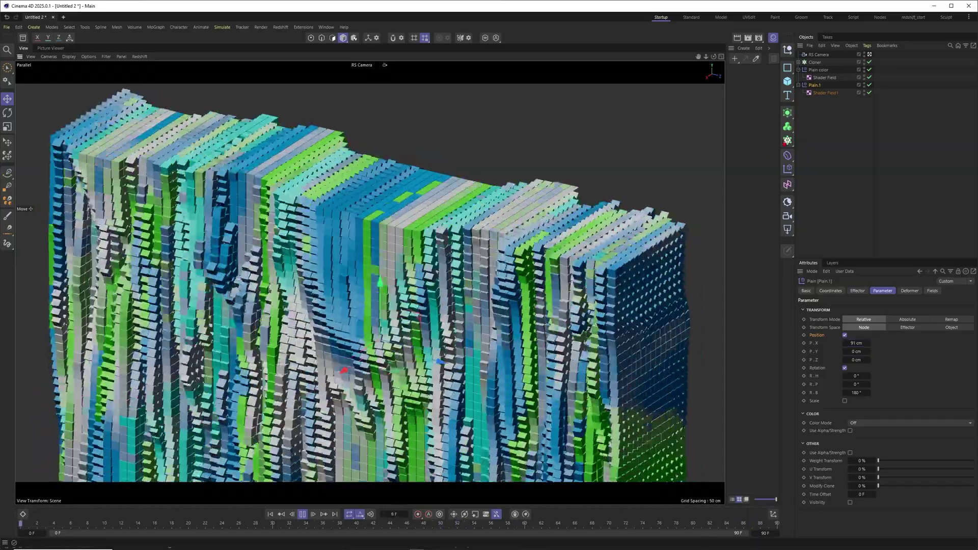
- Add another Plain effector to the Cloner and place it below Plain.1 in the object list
key(ctrl+shift+a)
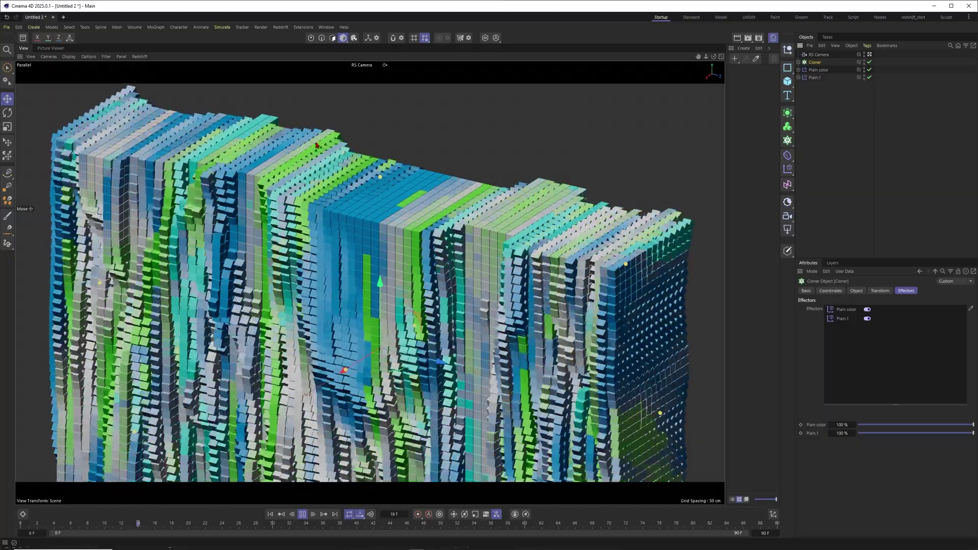
click(156, 27)
mouse_move(183, 44)
click(237, 46)
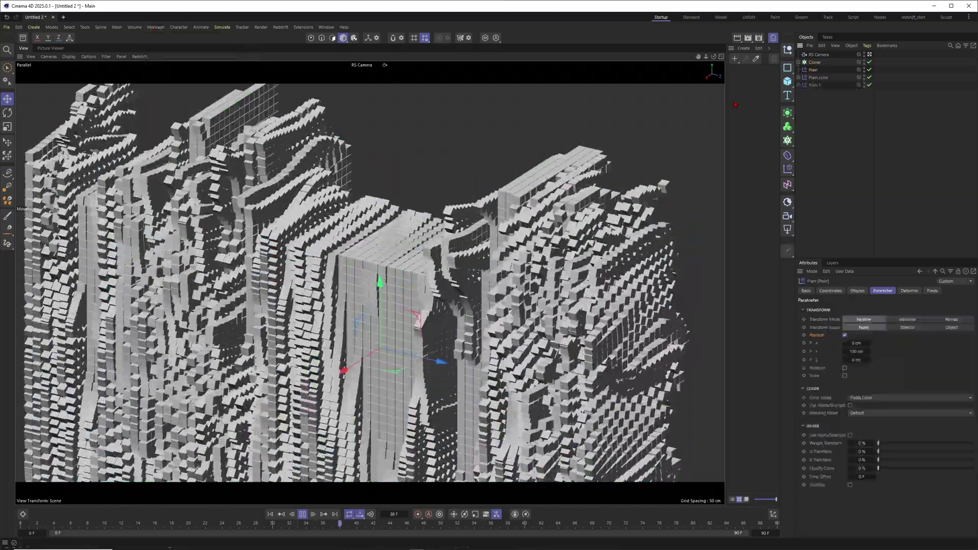
drag(812, 70, 814, 90)
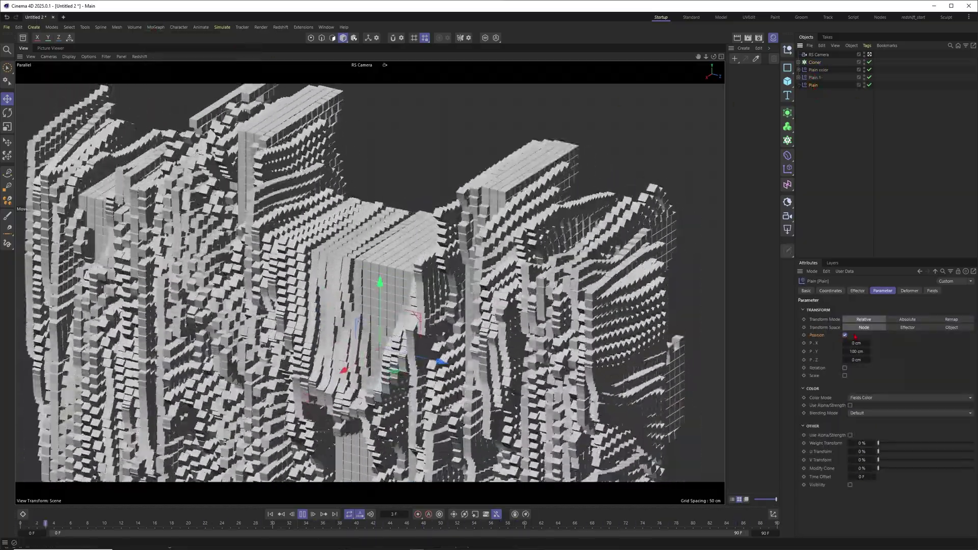
- Disable the new Plain effector's position, set its Color Mode to Off, and enable a uniform scale of -1
click(845, 335)
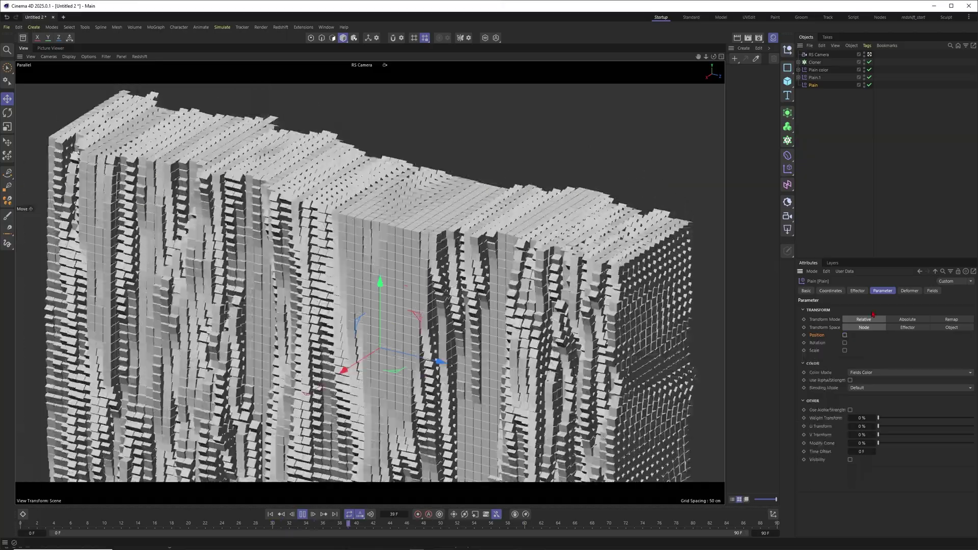
click(857, 373)
click(861, 389)
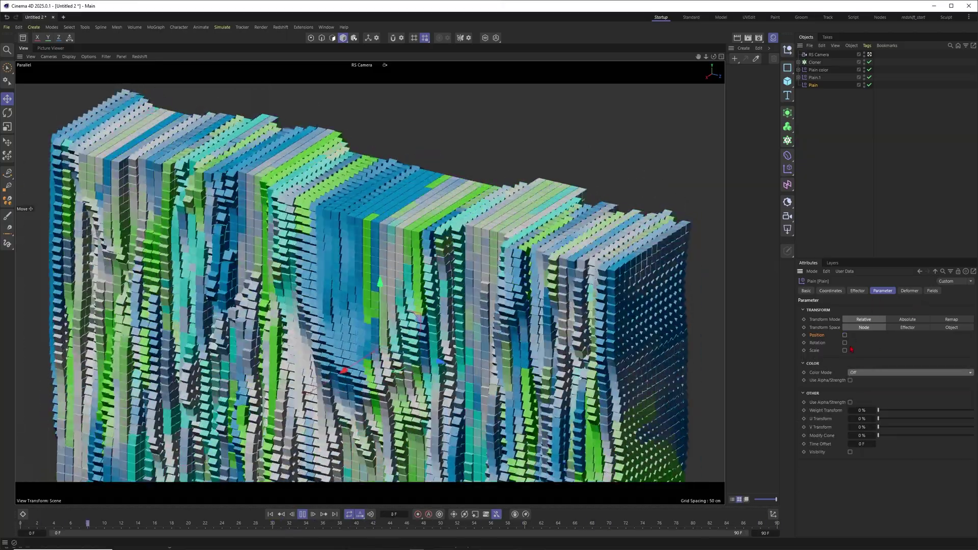
click(845, 350)
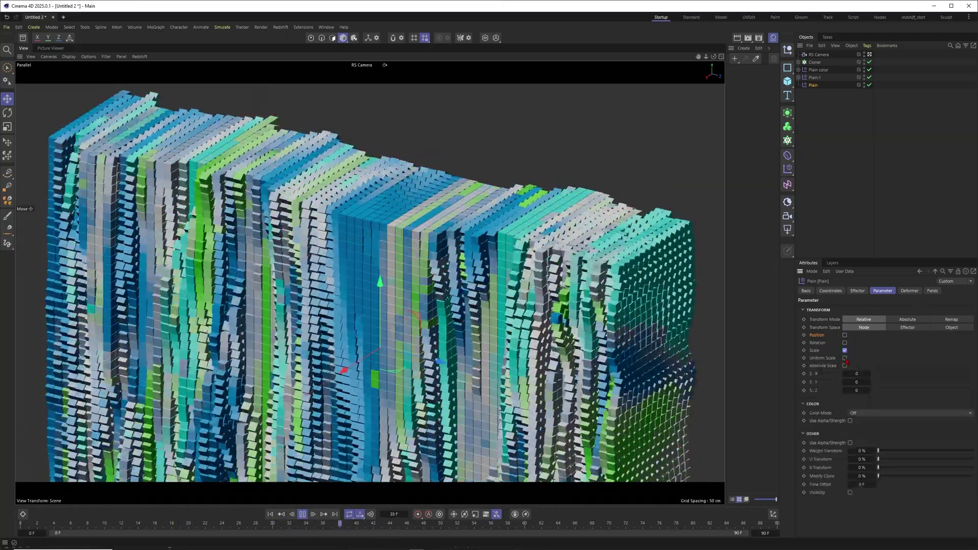
click(855, 373)
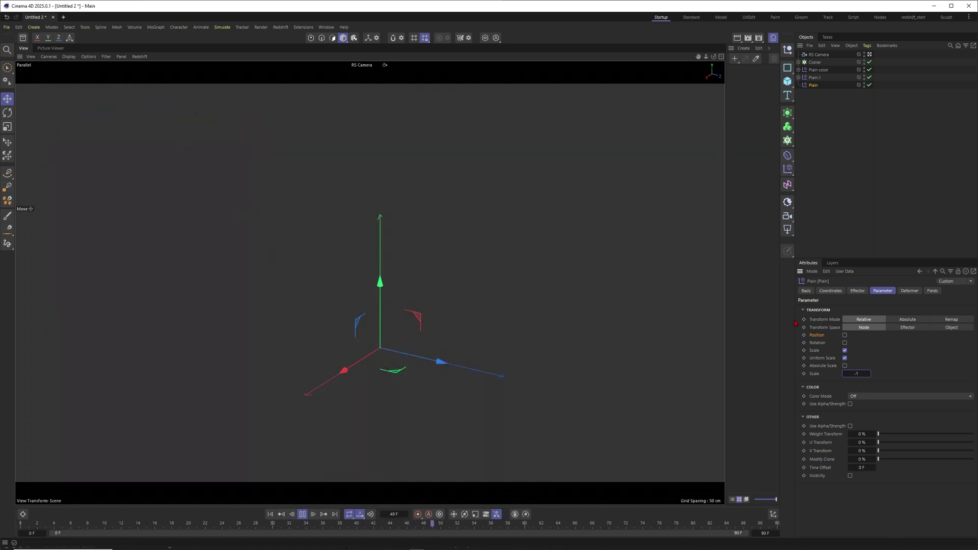
- Add a Shader Field to the scale Plain effector and load a Noise shader into it
click(932, 290)
click(815, 367)
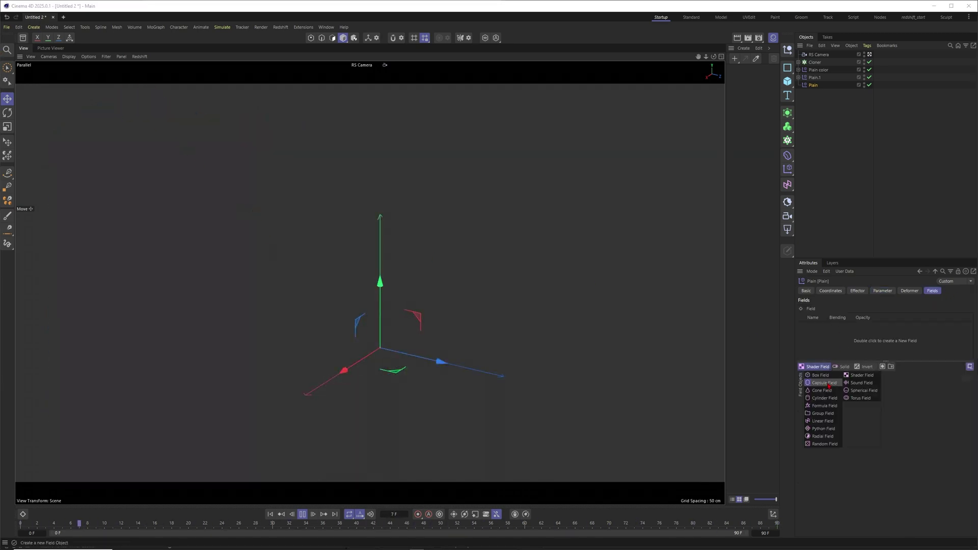
click(858, 375)
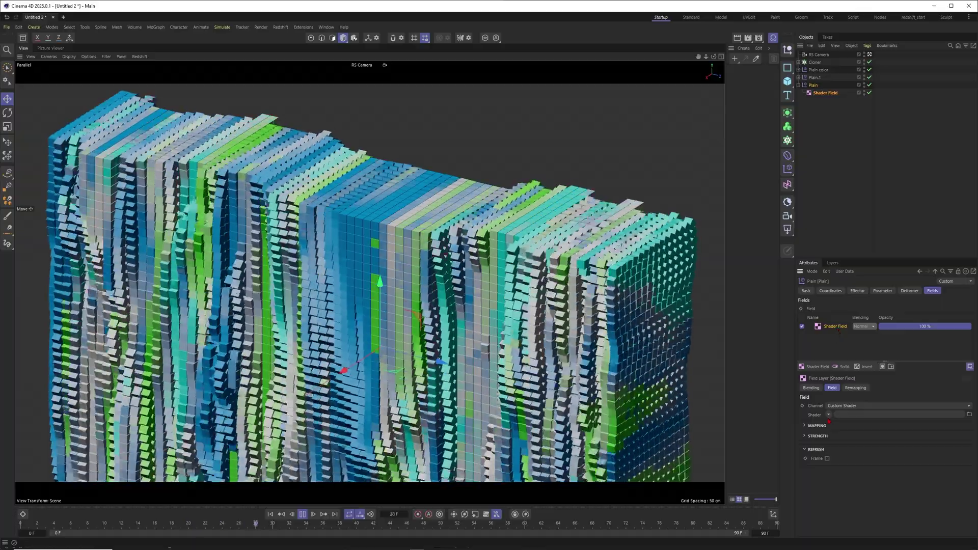
click(828, 415)
click(848, 297)
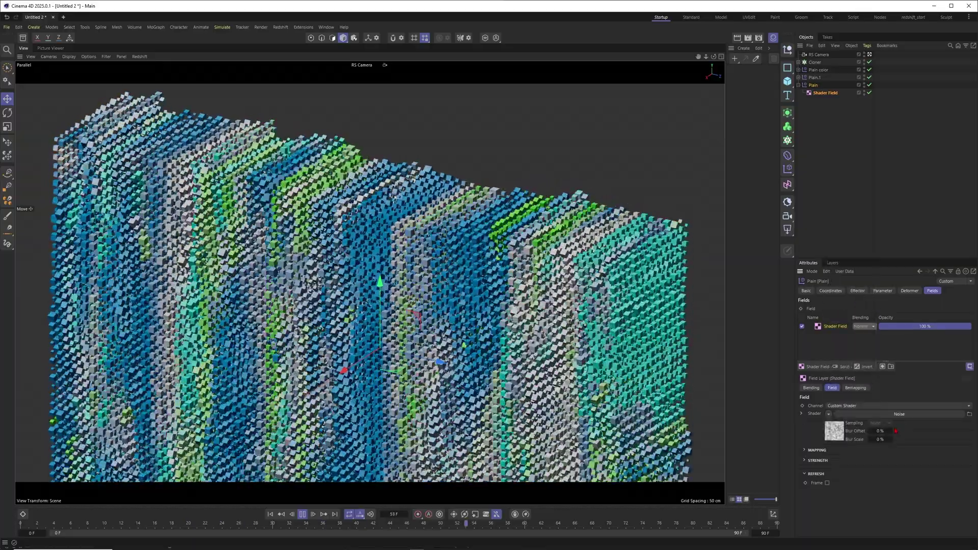
- Set the scale noise's Contrast to 99% and Global Scale to 5890%
click(897, 414)
drag(922, 518, 949, 518)
click(860, 518)
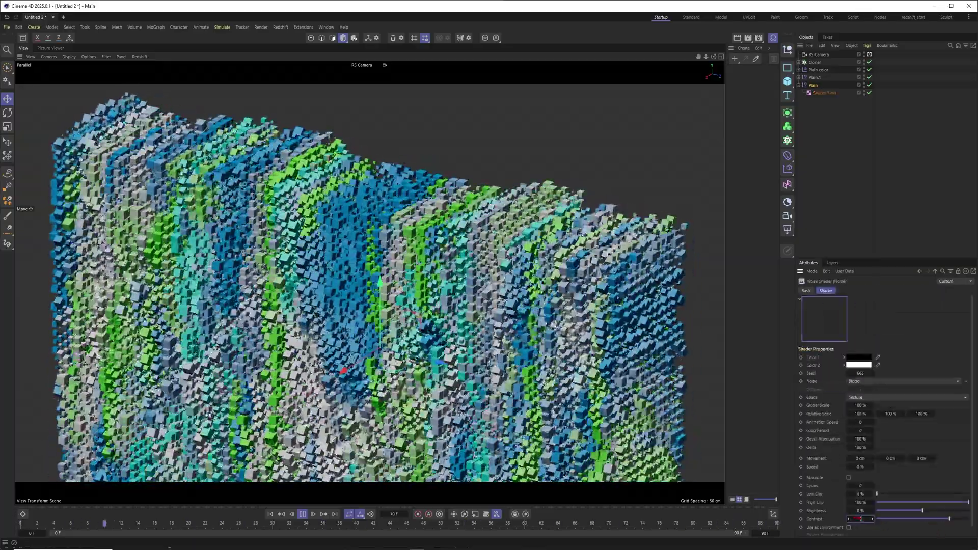
drag(861, 519, 896, 519)
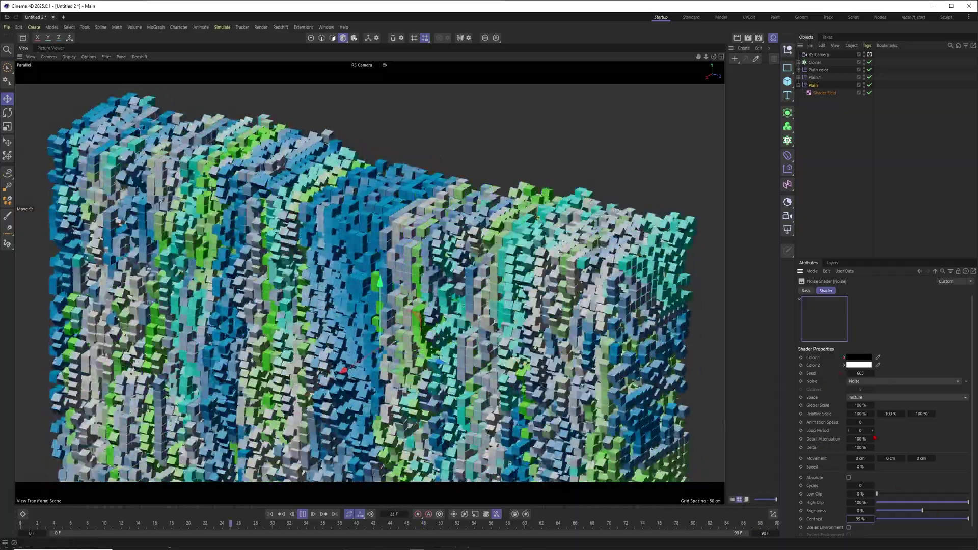
drag(859, 405, 942, 405)
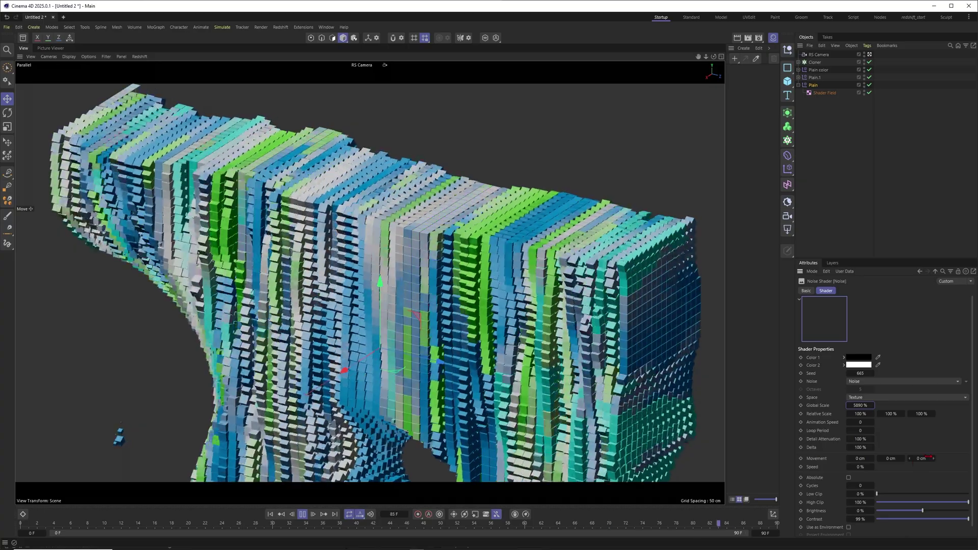
- Set the scale noise's Animation Speed to 0.5 and Brightness to 9%
click(861, 423)
text(.5)
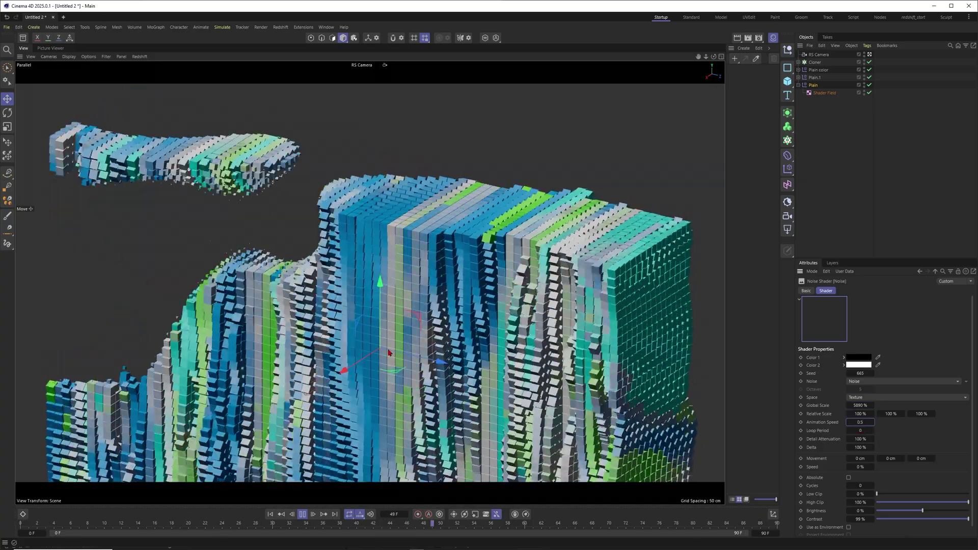
drag(922, 511, 926, 511)
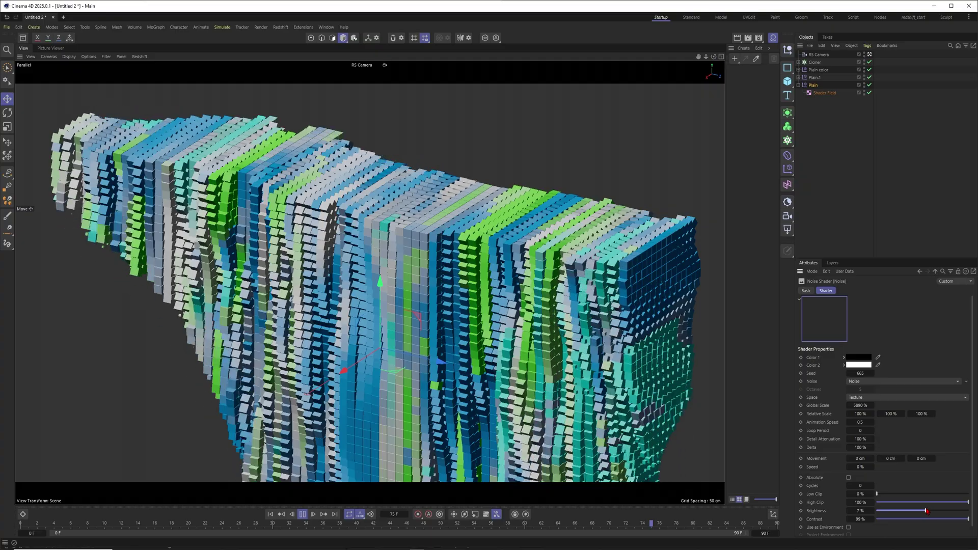
- Try a Global Scale of 3000% on the scale noise, reduce its third Relative Scale value to 20%, and settle Global Scale at 5310%
click(859, 405)
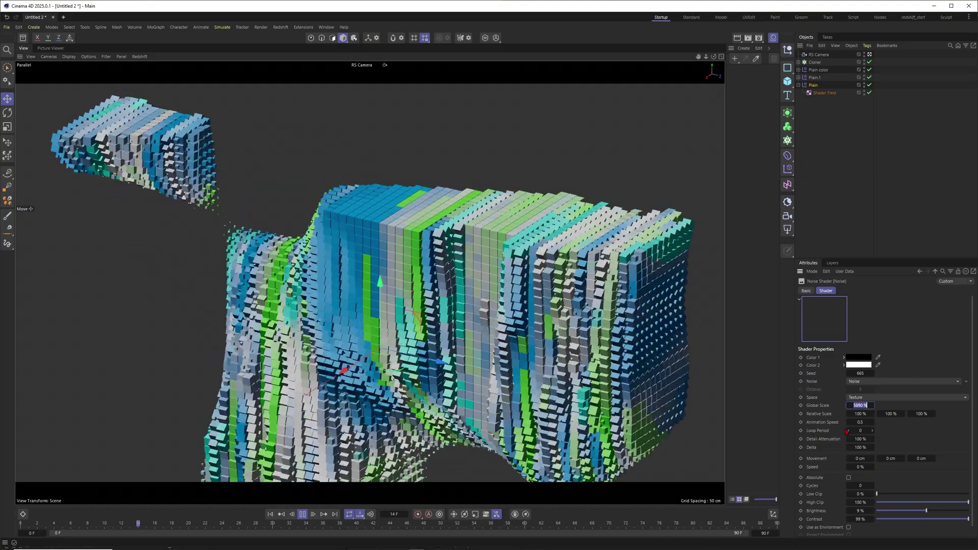
text(3000)
key(Return)
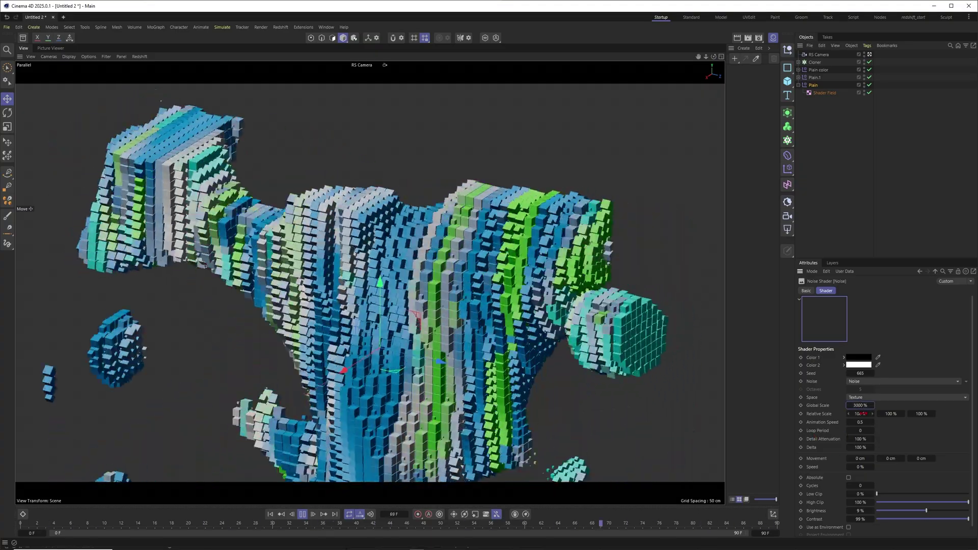
drag(921, 413, 889, 413)
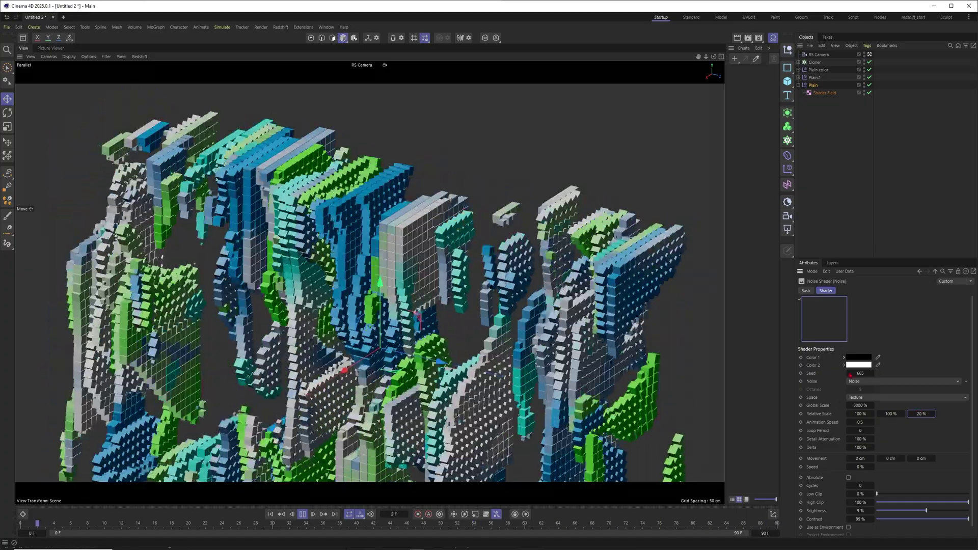
mouse_move(860, 405)
mouse_down()
mouse_move(917, 404)
mouse_move(872, 405)
mouse_up()
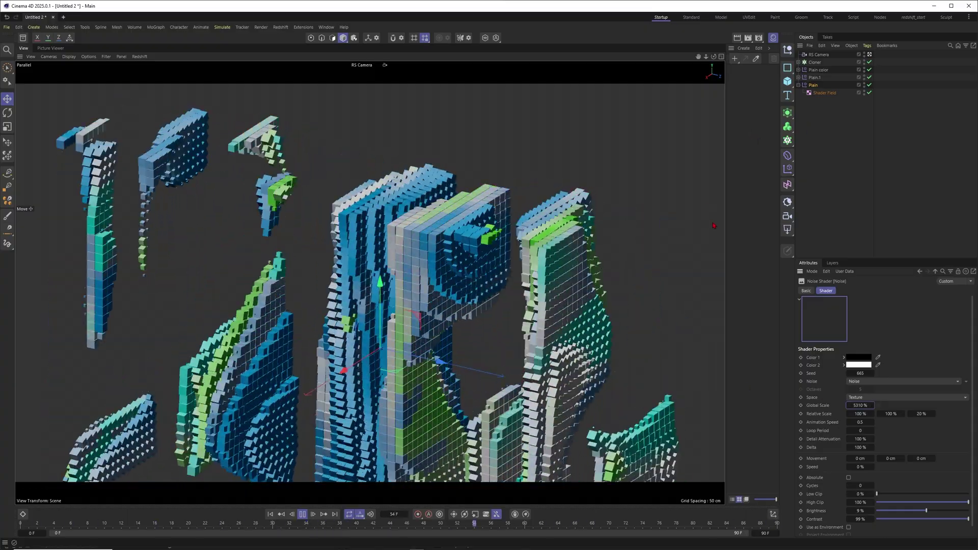
- Add a Delay effector to the Cloner, place it below the Plain effectors, and check the order in the Cloner's effector list
click(232, 236)
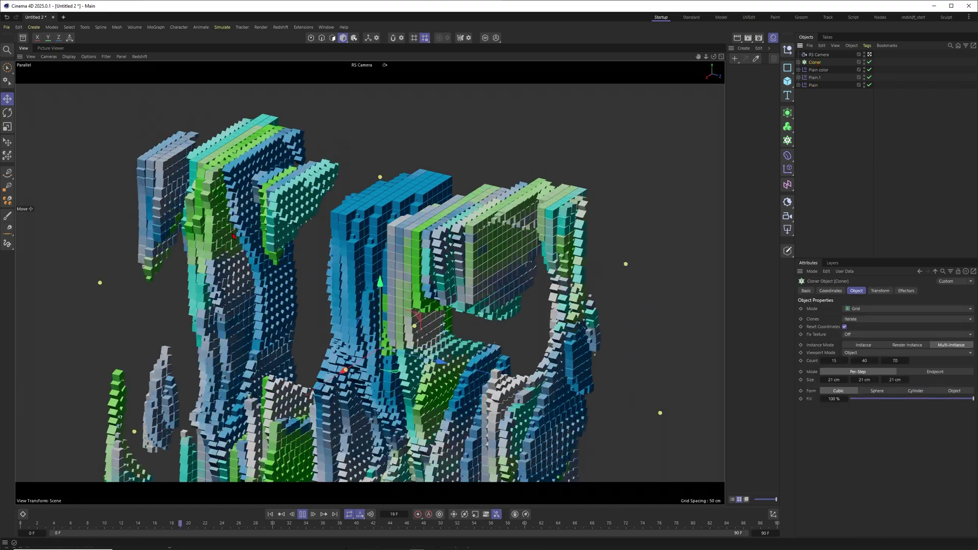
click(155, 27)
mouse_move(183, 41)
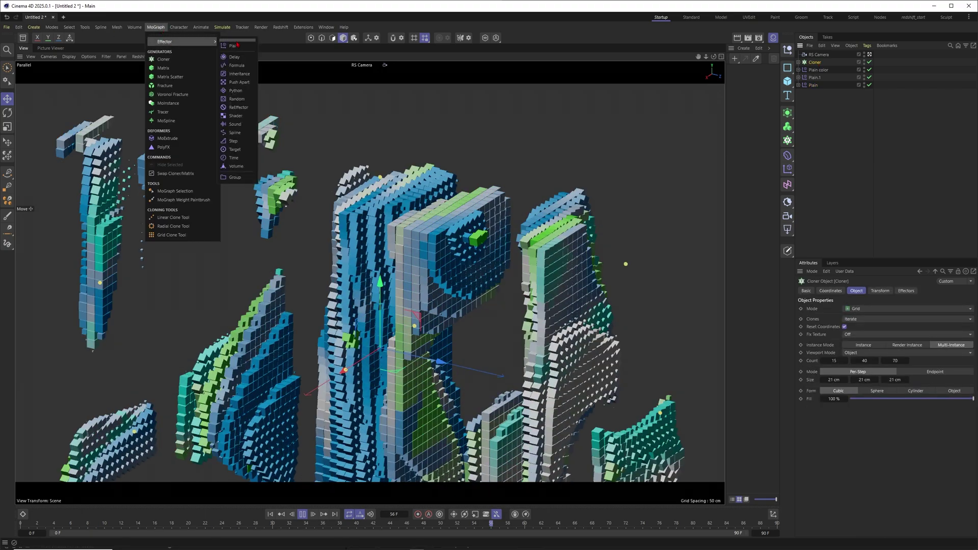
click(234, 57)
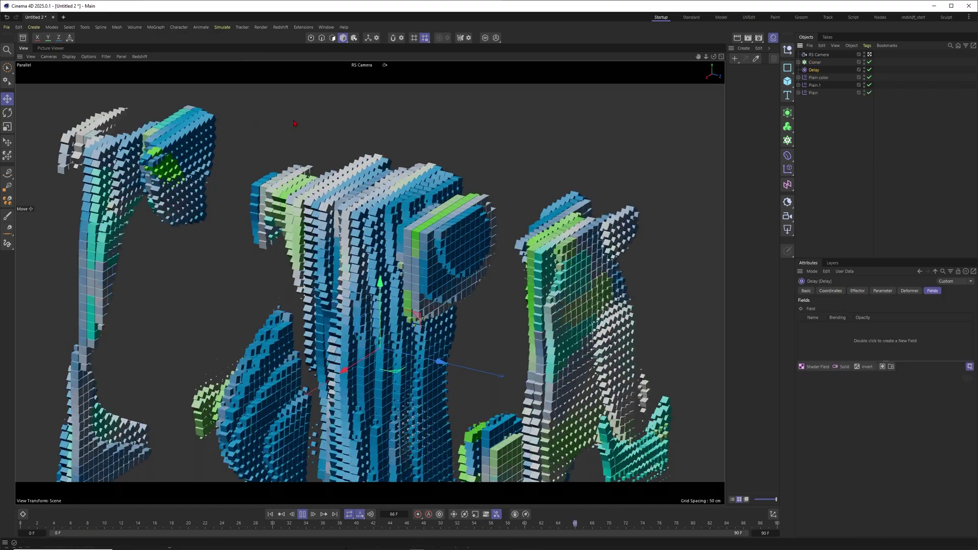
drag(813, 75, 813, 97)
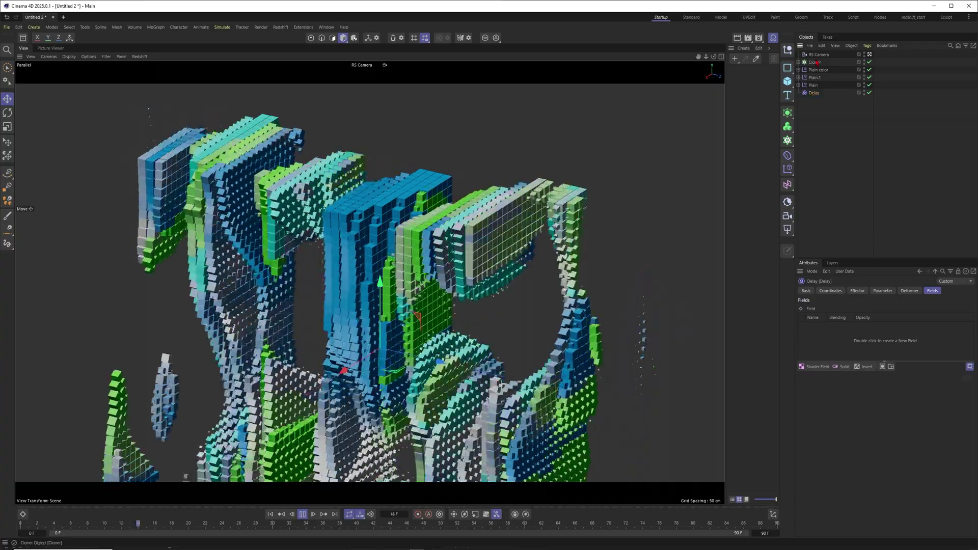
click(814, 62)
click(905, 291)
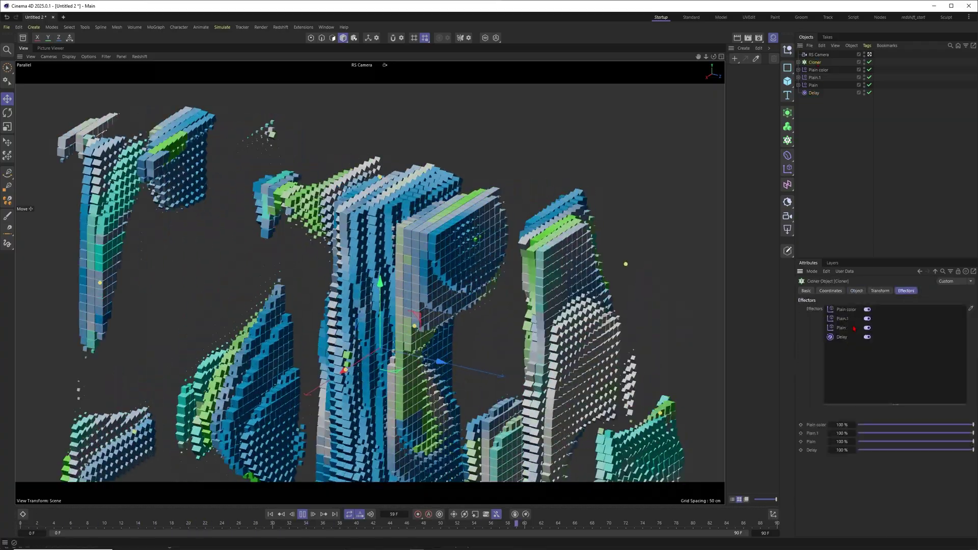
- Set the Delay effector's Strength to 70%
click(814, 92)
click(857, 290)
double_click(836, 308)
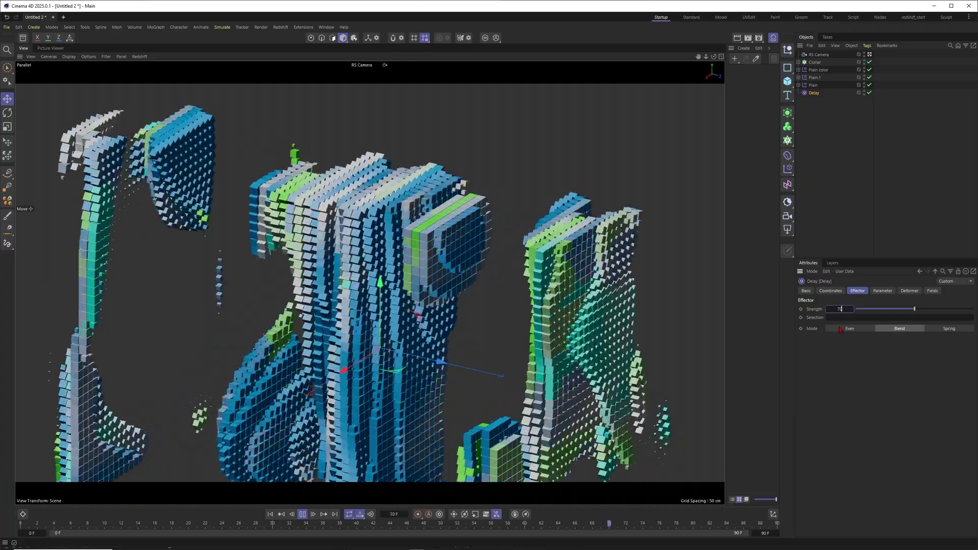
text(70)
key(Return)
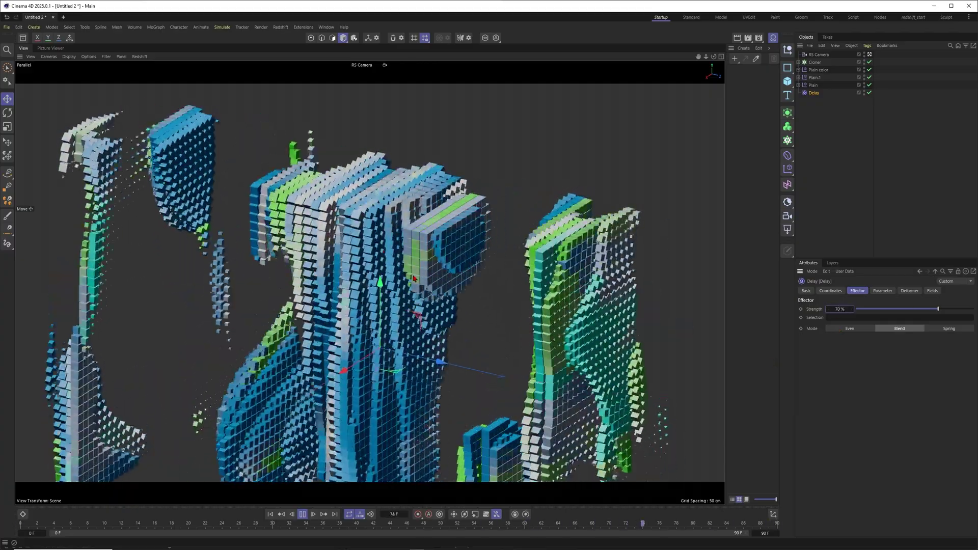